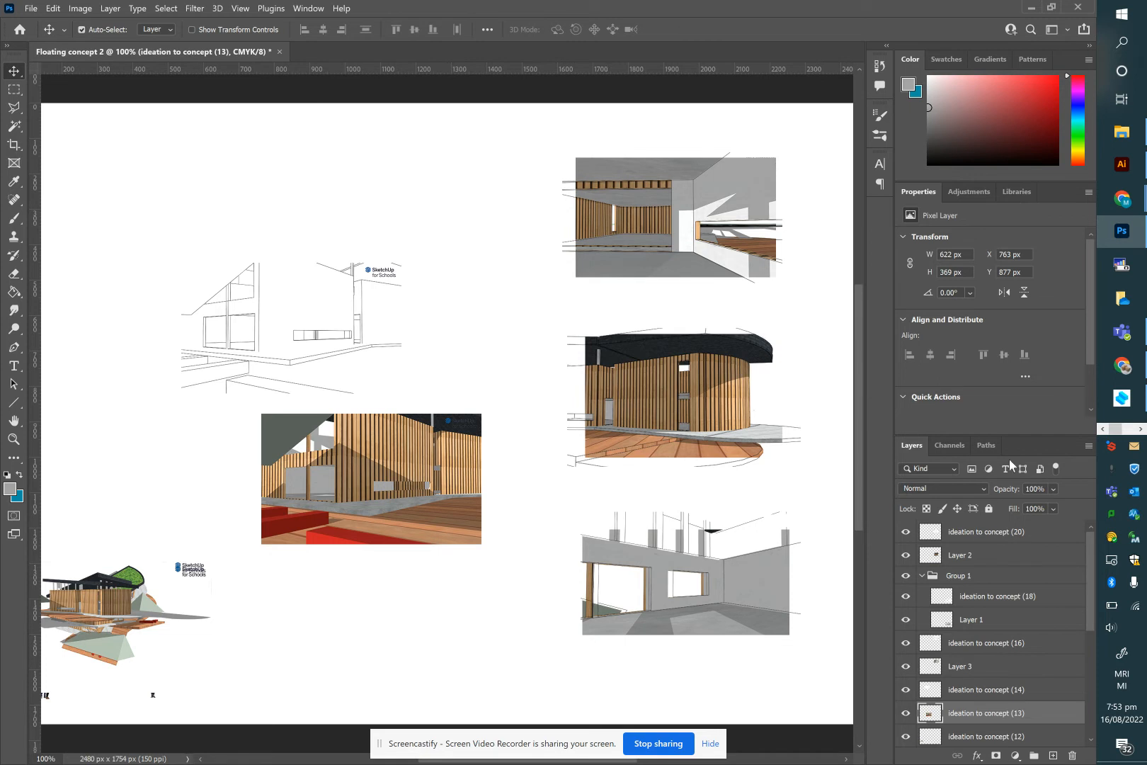
Step: Switch to the Year 12 Floating architecture presentation in Google Slides and examine the Concept One slide's layout
mouse_move(1121, 198)
click(993, 164)
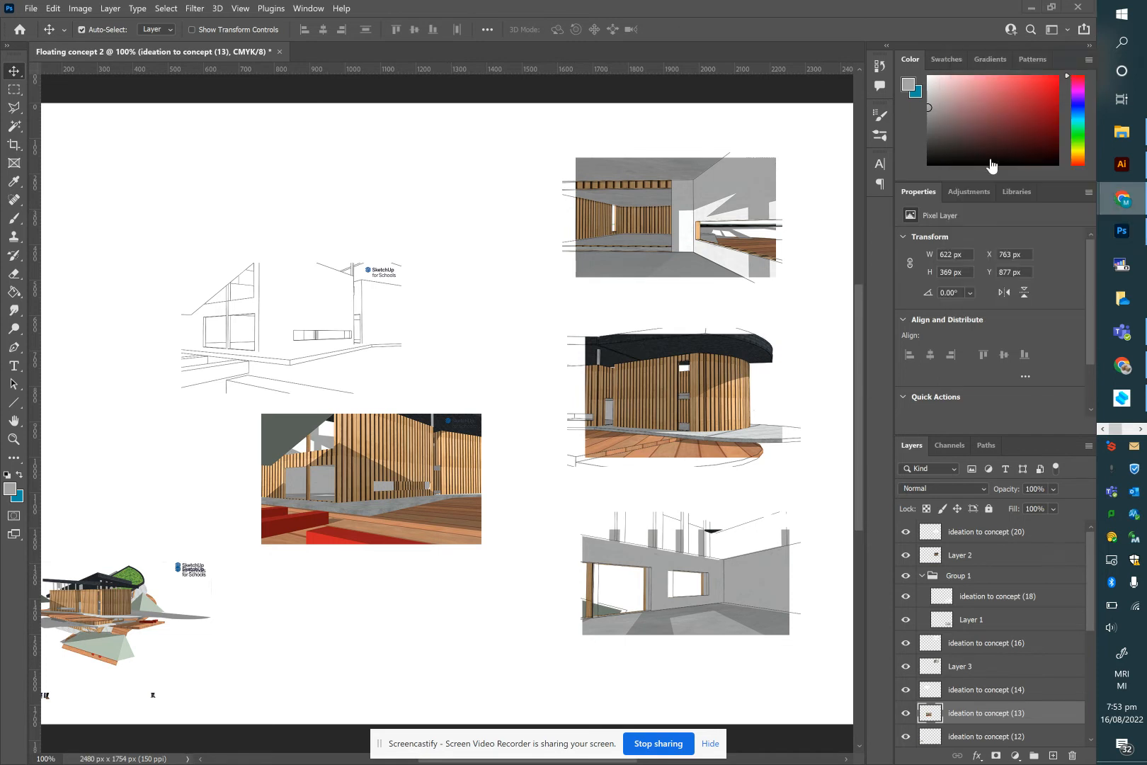
click(74, 575)
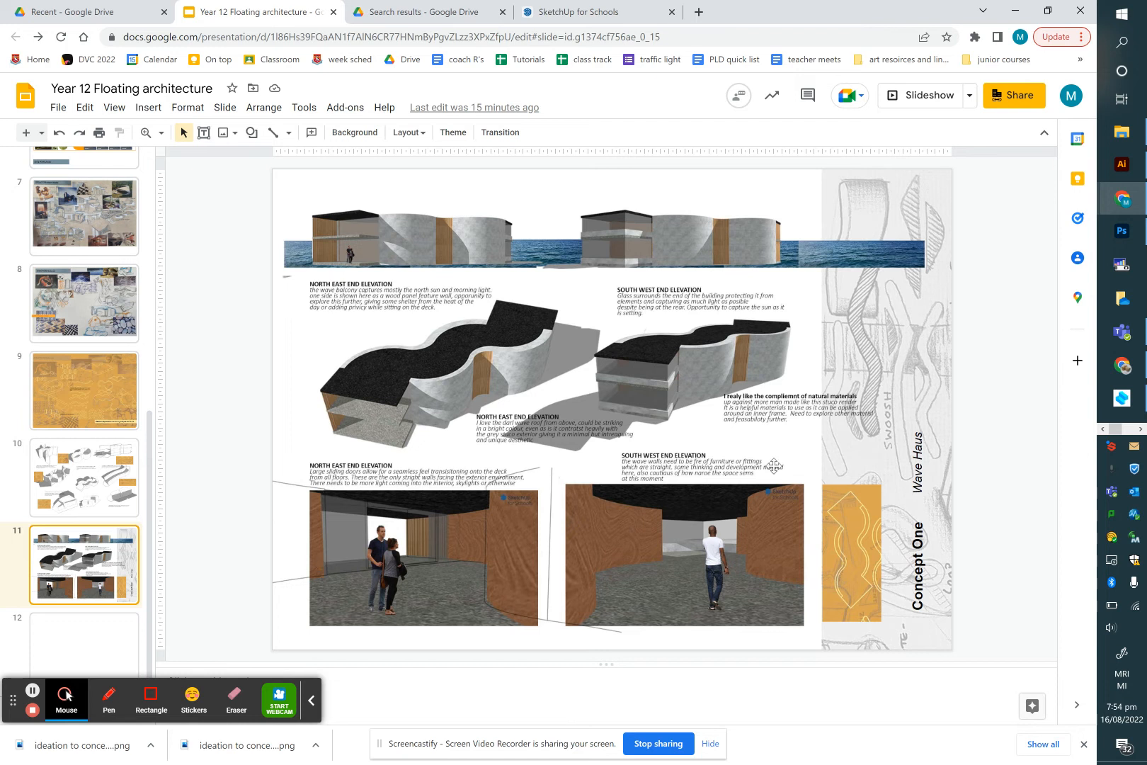
Step: Return to the Floating concept 2 document in Photoshop and look over the renders and line drawings across the page
click(1123, 244)
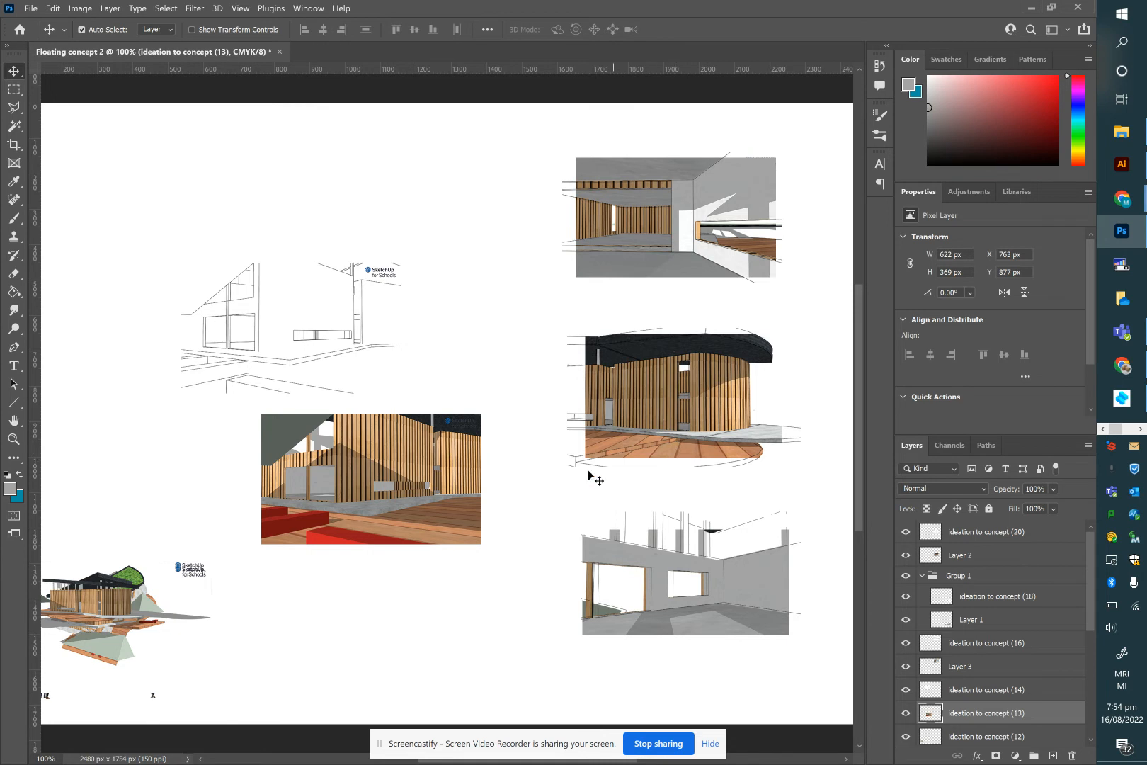
scroll(476, 568, right, 1)
scroll(477, 568, left, 4)
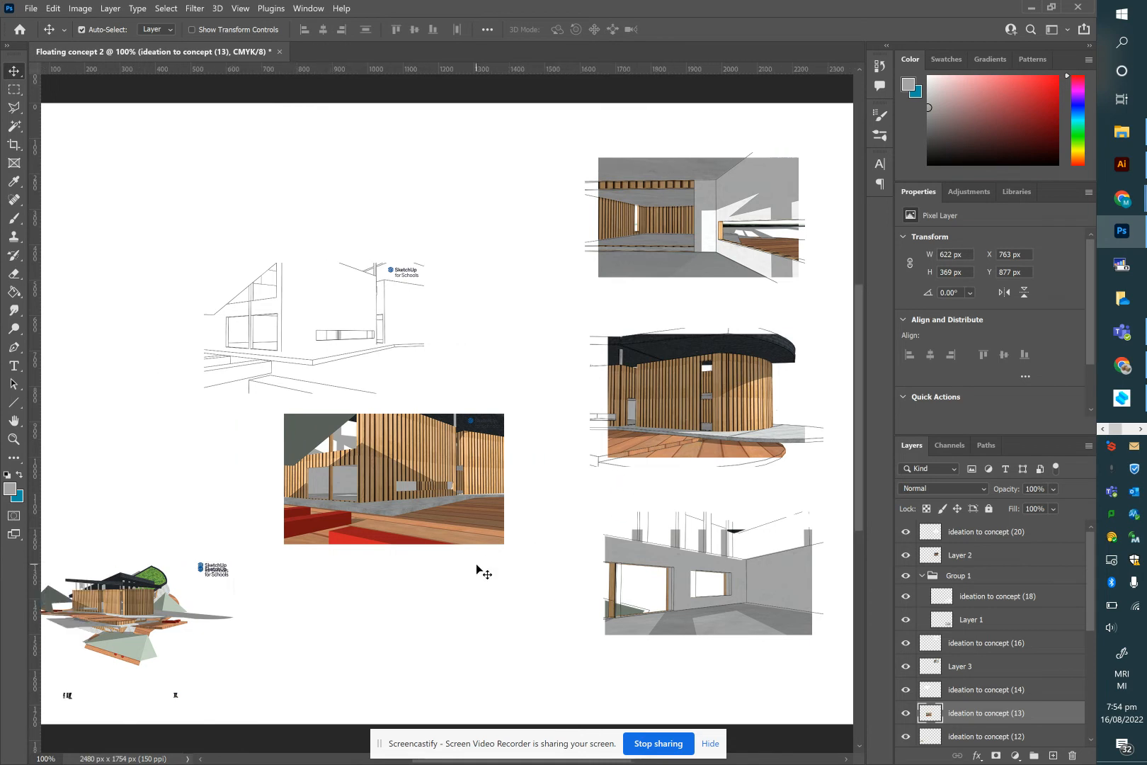
scroll(476, 568, right, 2)
scroll(476, 568, left, 3)
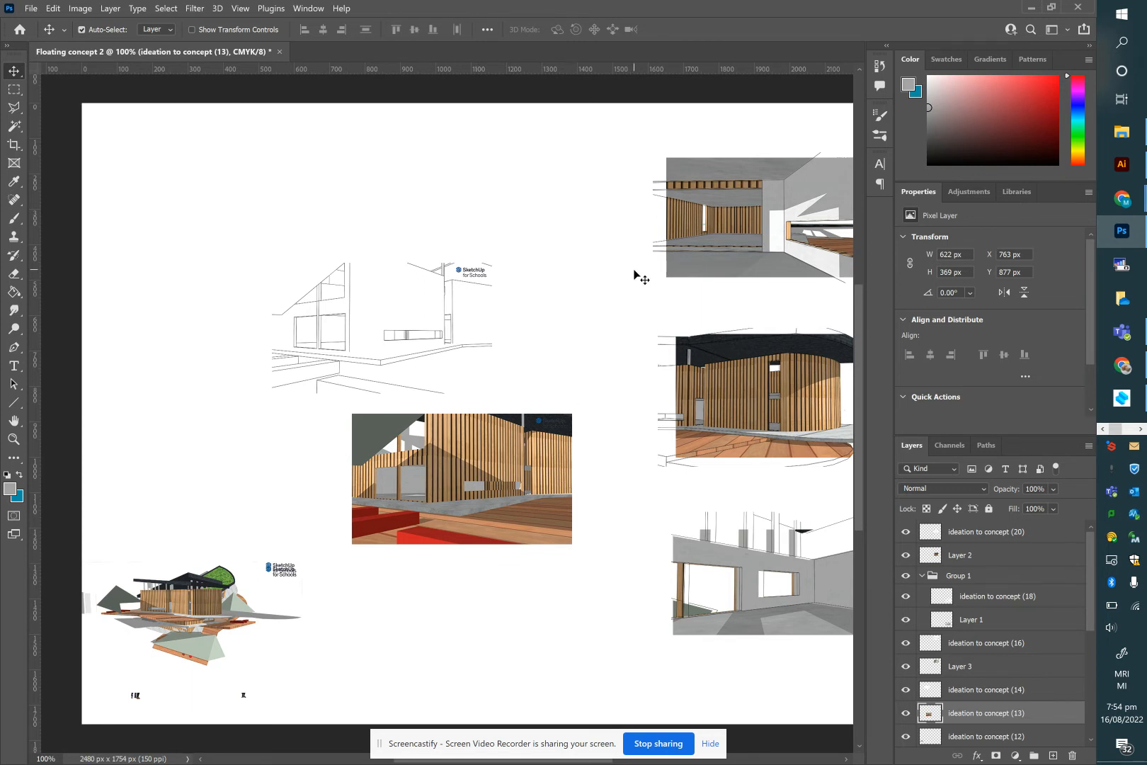
scroll(635, 274, left, 5)
scroll(635, 275, right, 5)
scroll(635, 275, right, 6)
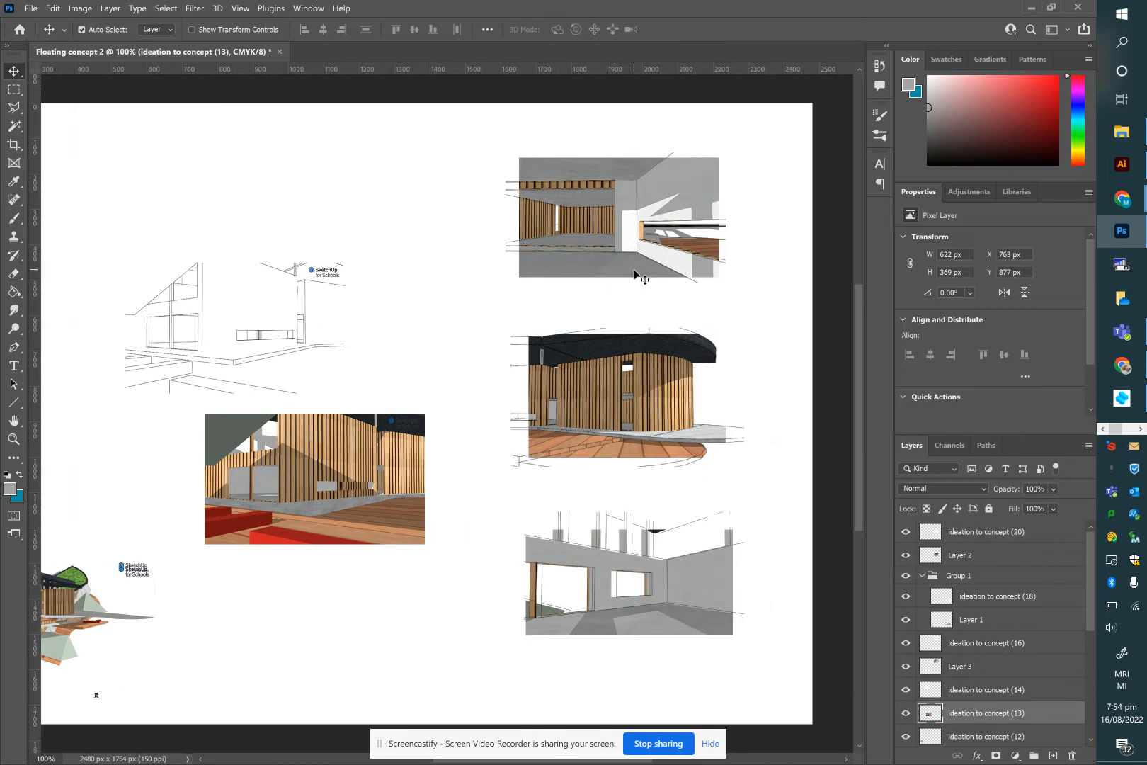
drag(468, 154, 673, 241)
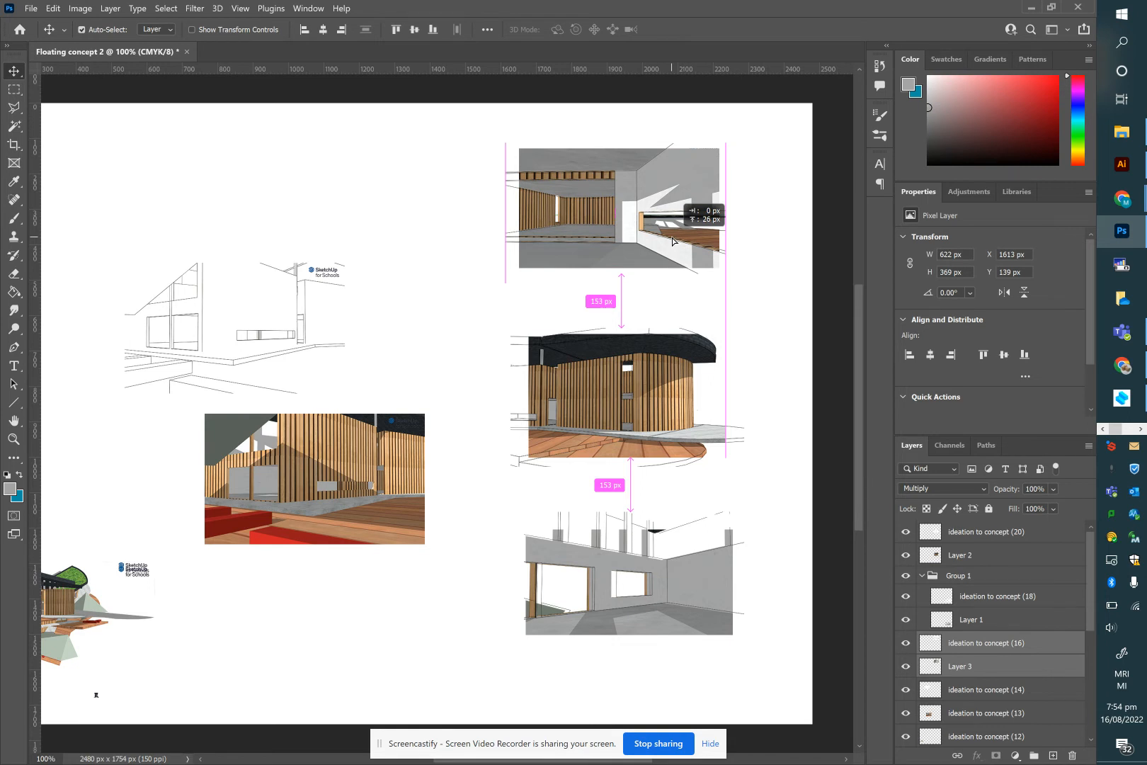
drag(672, 239, 672, 238)
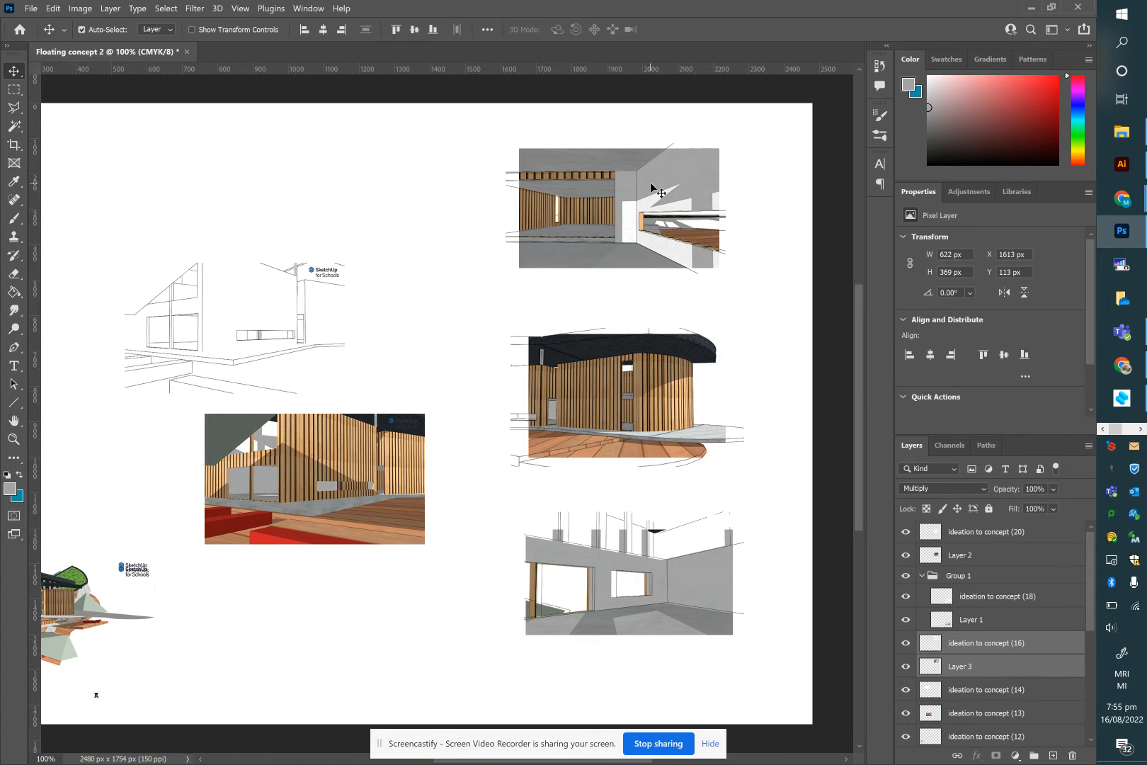
drag(650, 185, 623, 218)
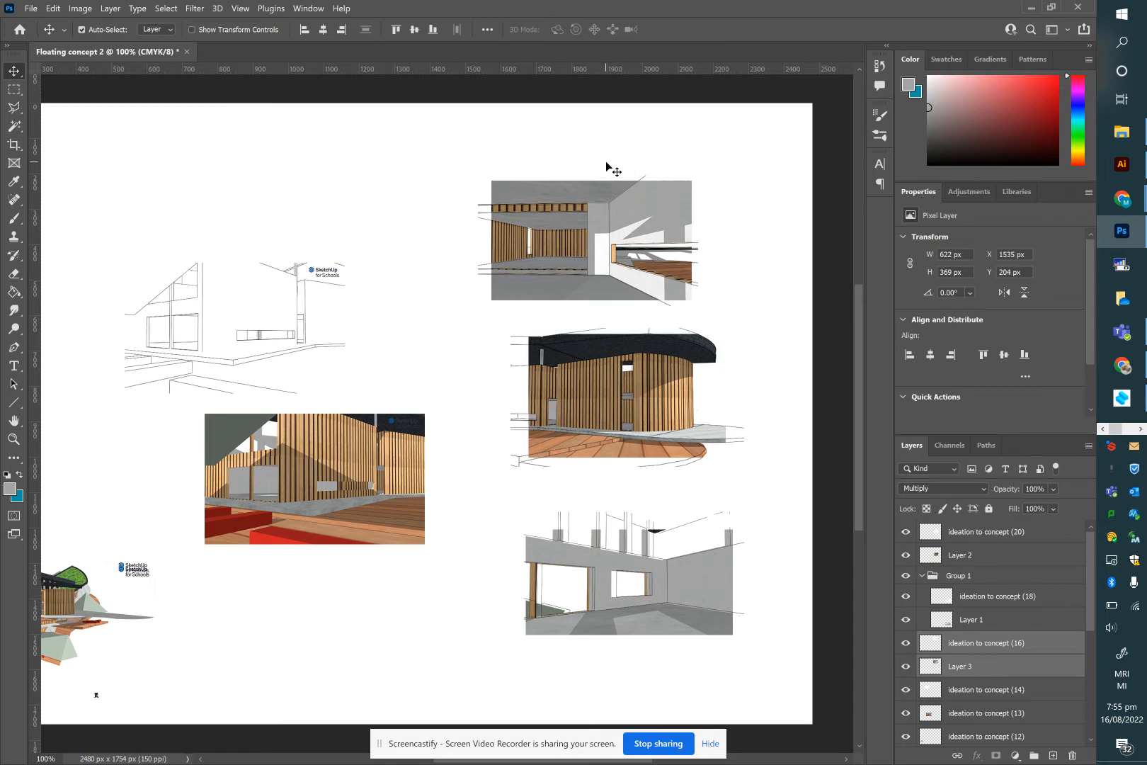
key(ctrl+z)
click(599, 140)
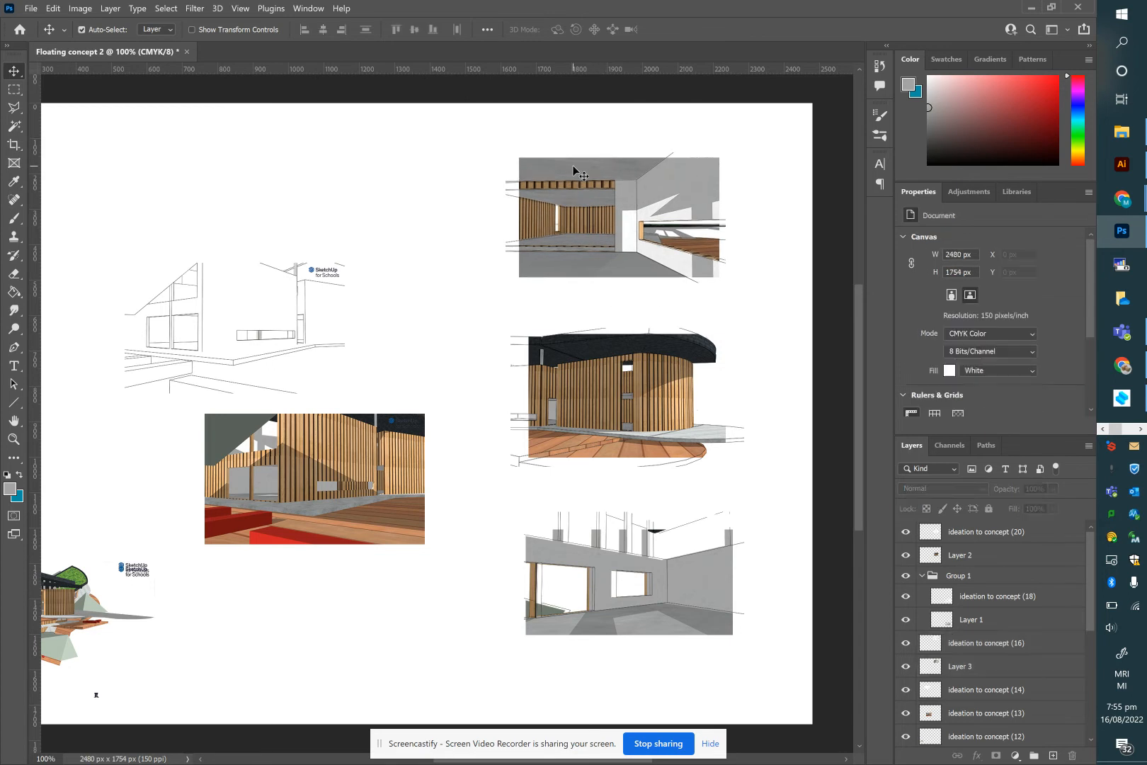
Step: Move the line drawing off the uppermost interior render into the empty area left of it, then select the coloured render layer
mouse_move(575, 170)
mouse_down()
mouse_move(640, 128)
mouse_move(403, 152)
mouse_up()
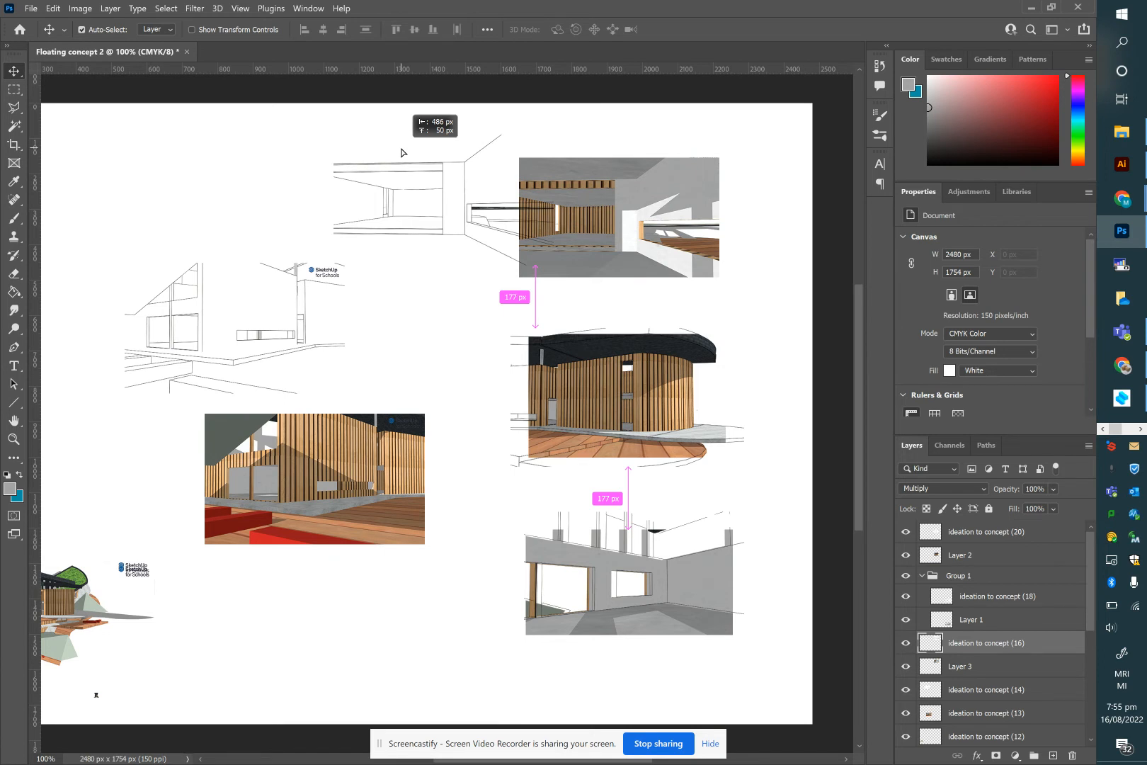
drag(402, 152, 382, 153)
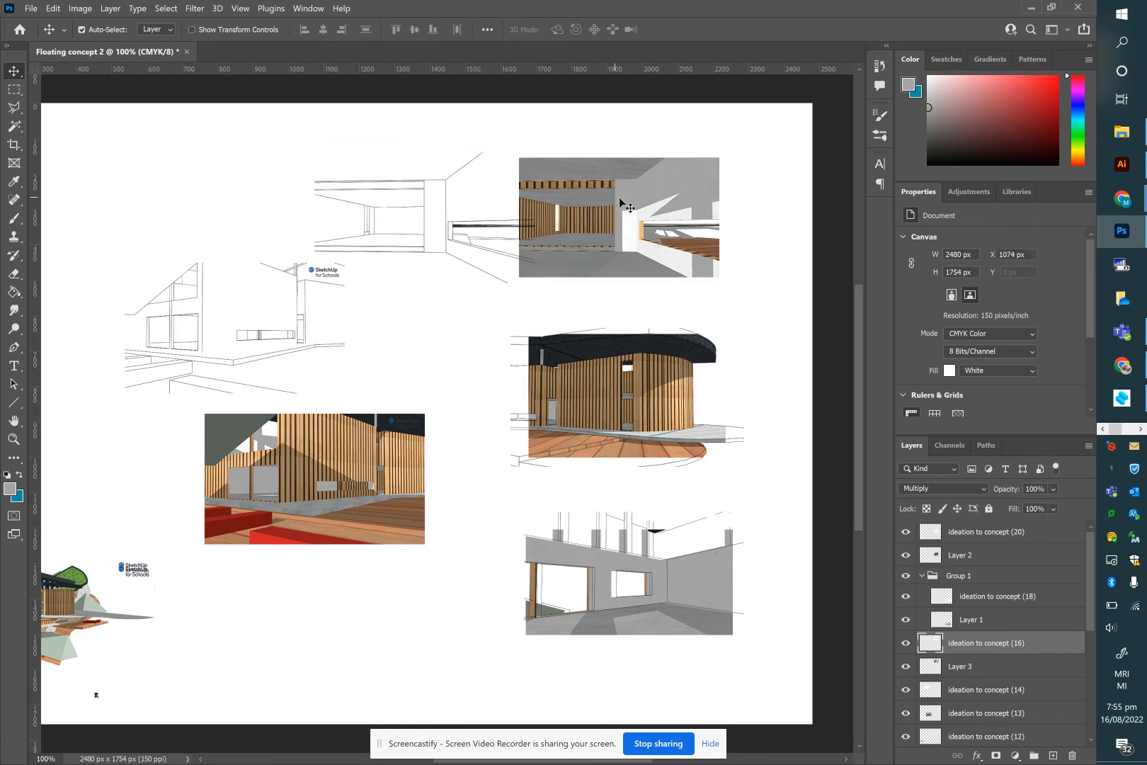
click(622, 206)
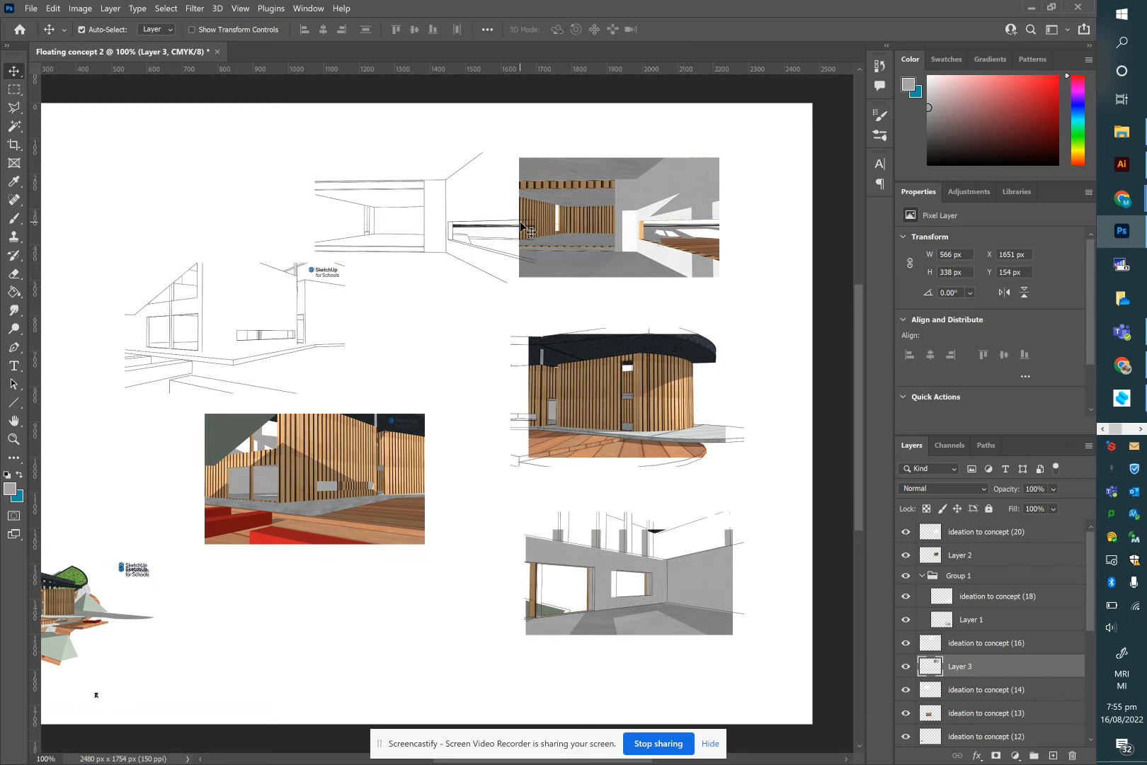
Step: Move the ideation to concept (14) line drawing down over the upper part of the timber wall render, using Normal blending
mouse_move(309, 305)
mouse_down()
mouse_move(491, 290)
mouse_move(618, 213)
mouse_move(410, 328)
mouse_move(319, 354)
mouse_up()
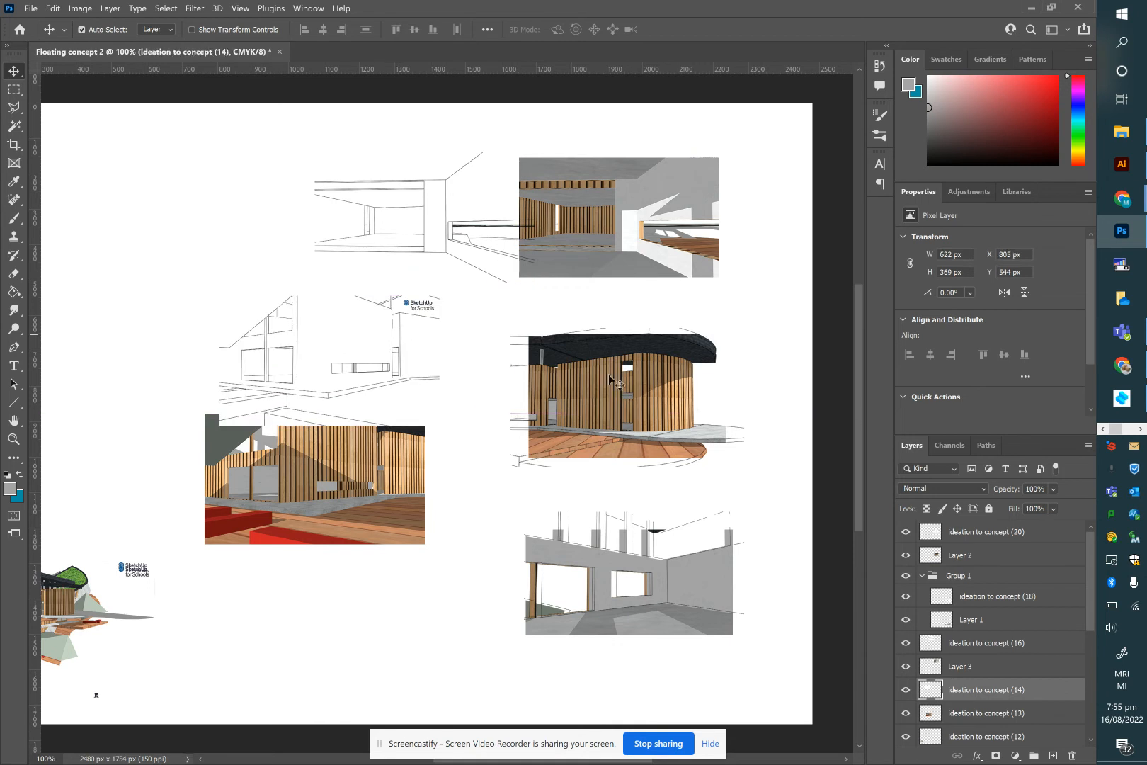
click(977, 488)
click(952, 422)
mouse_move(383, 380)
mouse_down()
mouse_move(429, 511)
mouse_move(390, 530)
mouse_move(417, 517)
mouse_move(406, 432)
mouse_move(396, 438)
mouse_move(412, 443)
mouse_move(384, 400)
mouse_move(393, 388)
mouse_up()
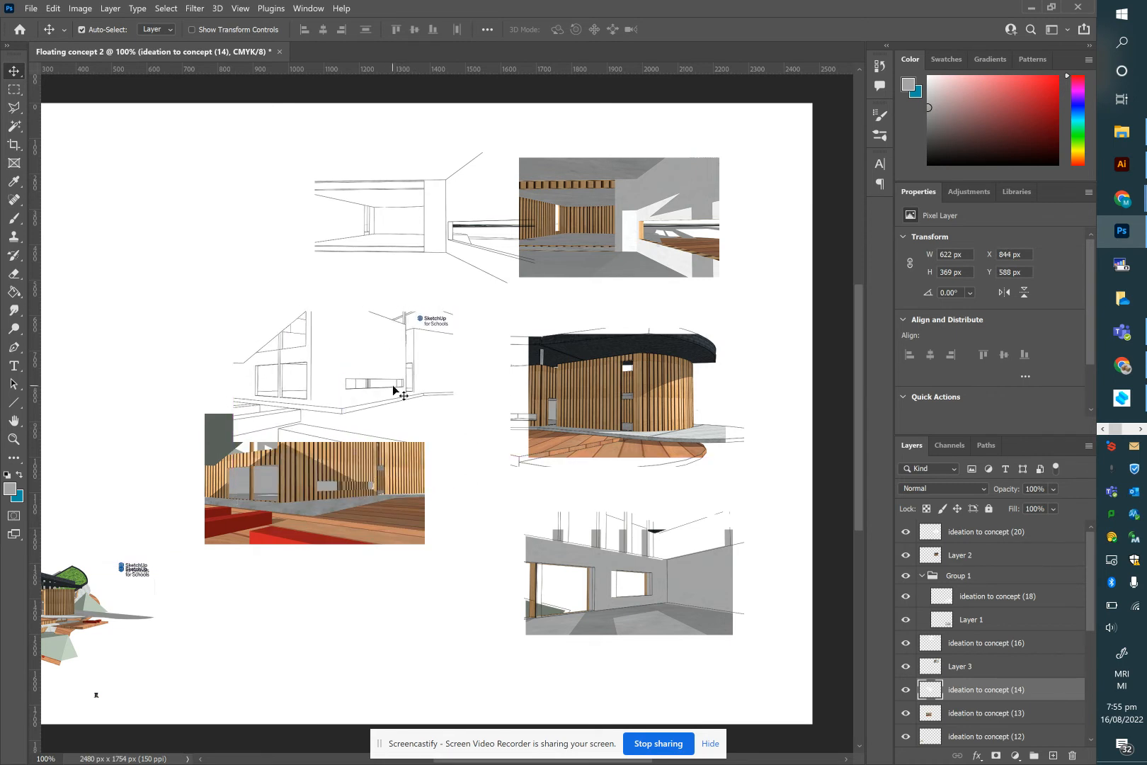
Step: Set the ideation to concept (14) line drawing's blending mode to Multiply and move it left to about X 606 px, Y 612 px
click(982, 488)
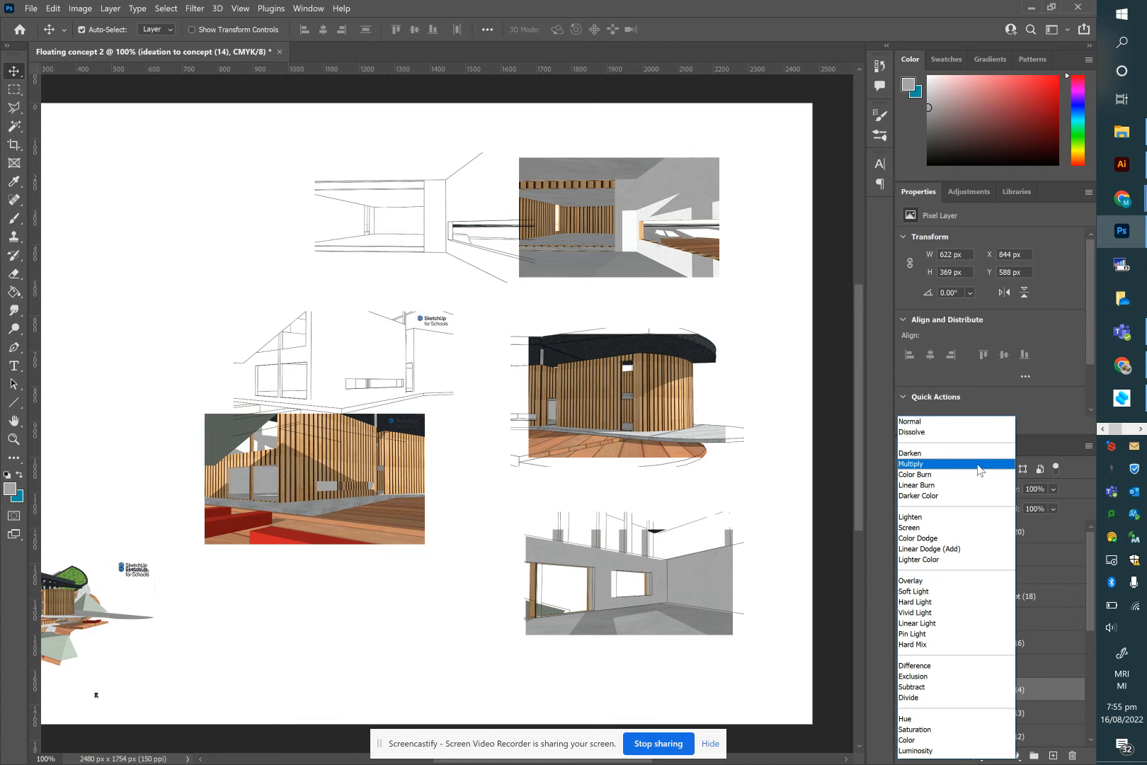
click(978, 464)
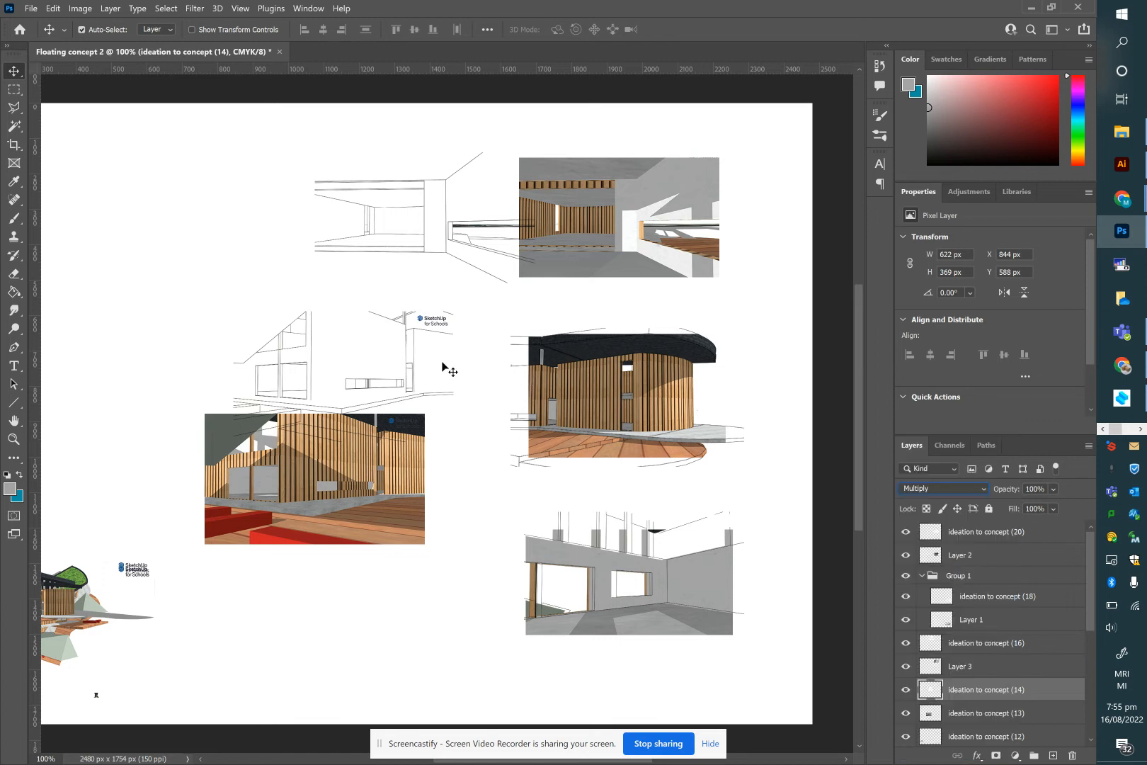
mouse_move(410, 362)
mouse_down()
mouse_move(409, 444)
mouse_move(382, 489)
mouse_move(355, 390)
mouse_move(324, 362)
mouse_up()
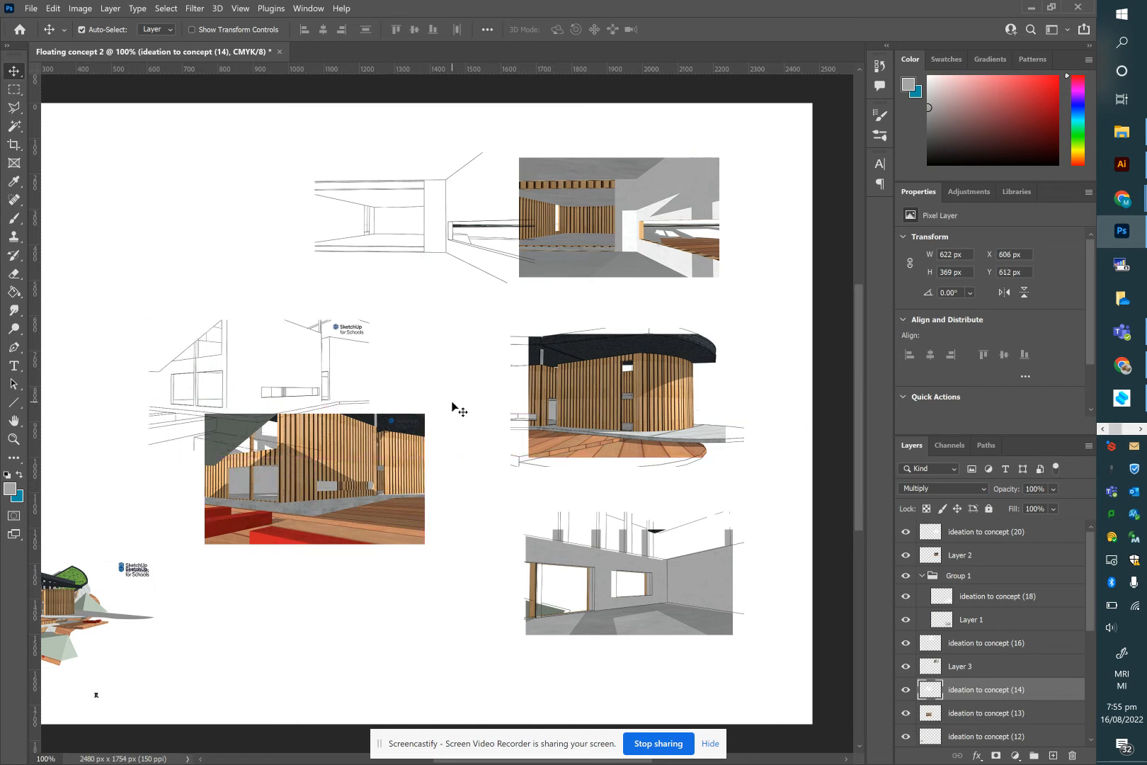
Step: Examine the curved timber building render and its overlaid line work at 200% zoom
key(ctrl+plus)
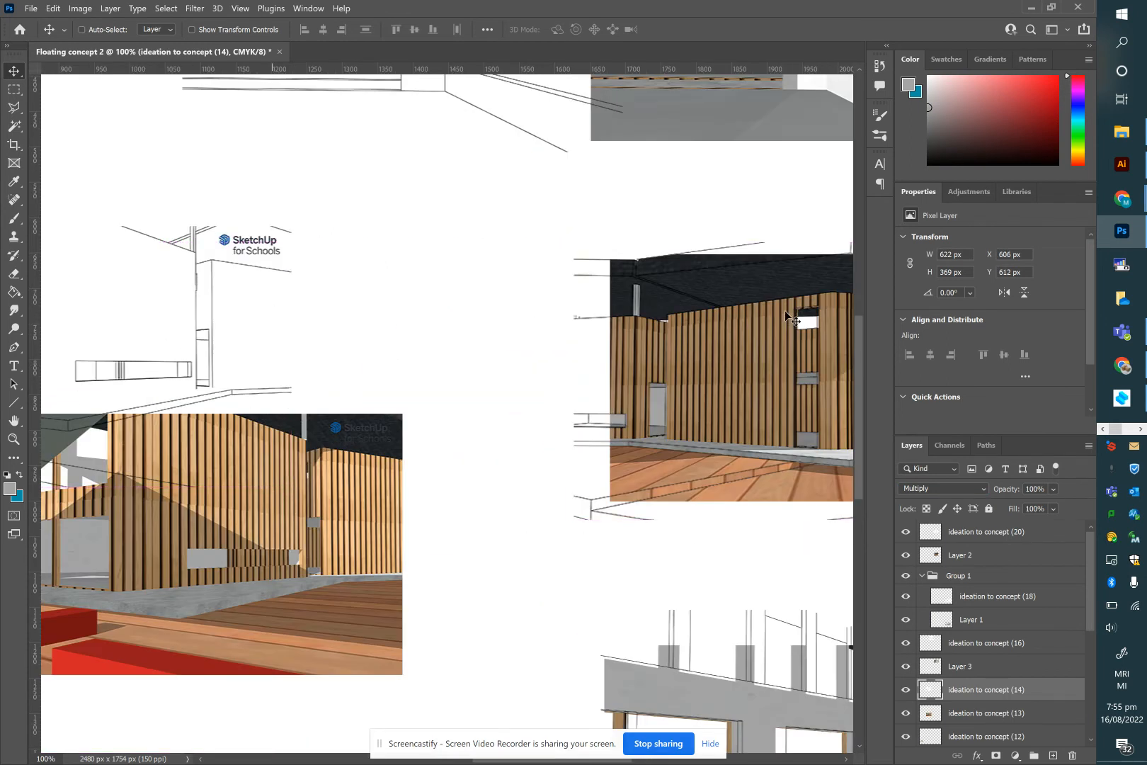
ctrl+scroll(589, 393, right, 1)
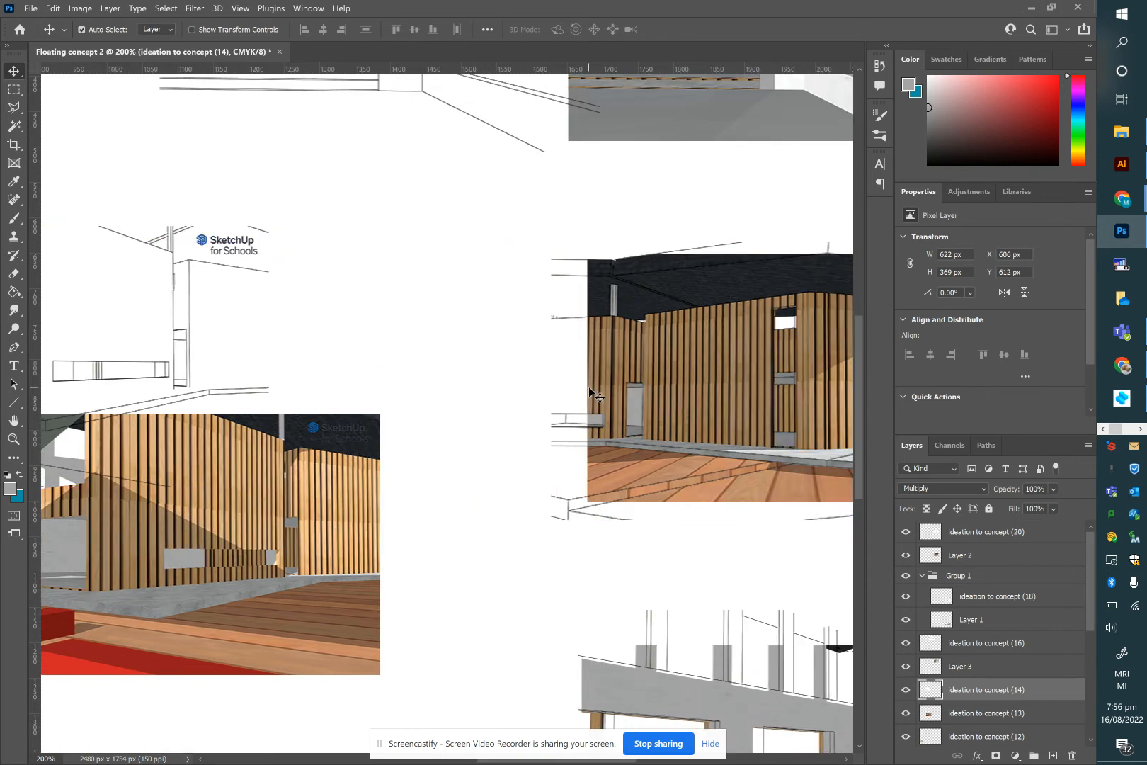
ctrl+scroll(589, 387, right, 1)
click(664, 199)
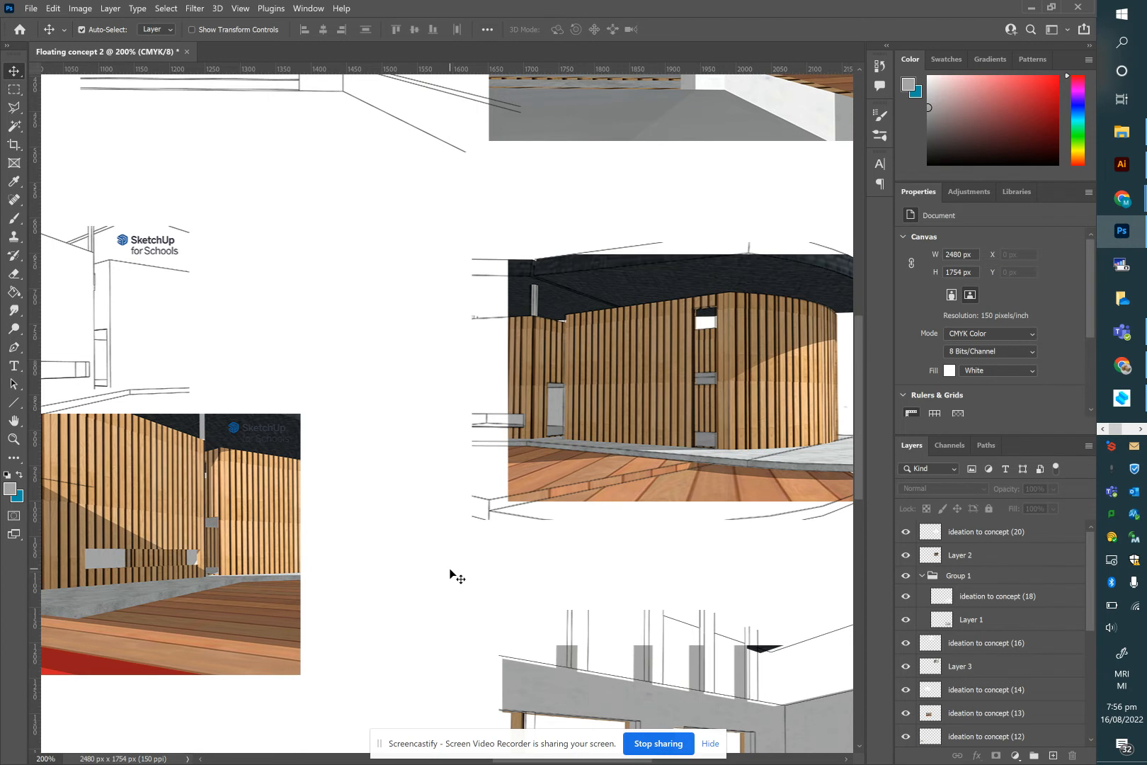
scroll(450, 574, right, 2)
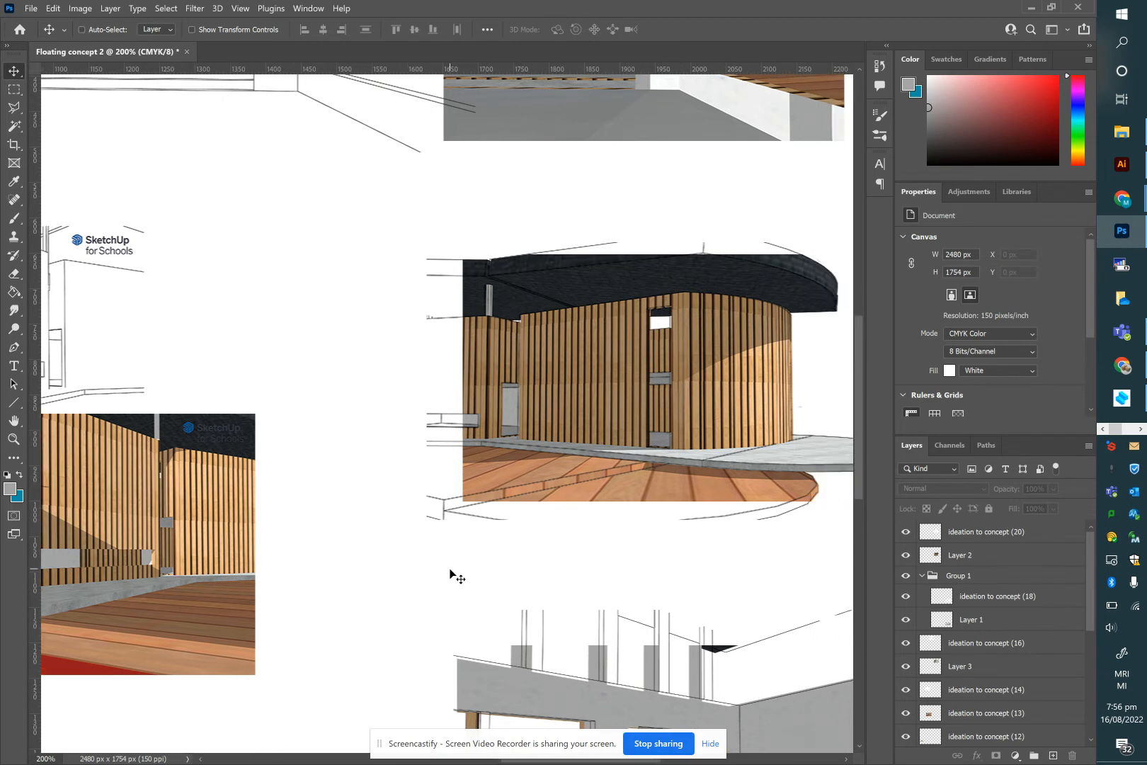
Step: Move the timber wall render with red seats down and right, and align its line drawing directly above it
key(ctrl+minus)
ctrl+drag(285, 511, 323, 550)
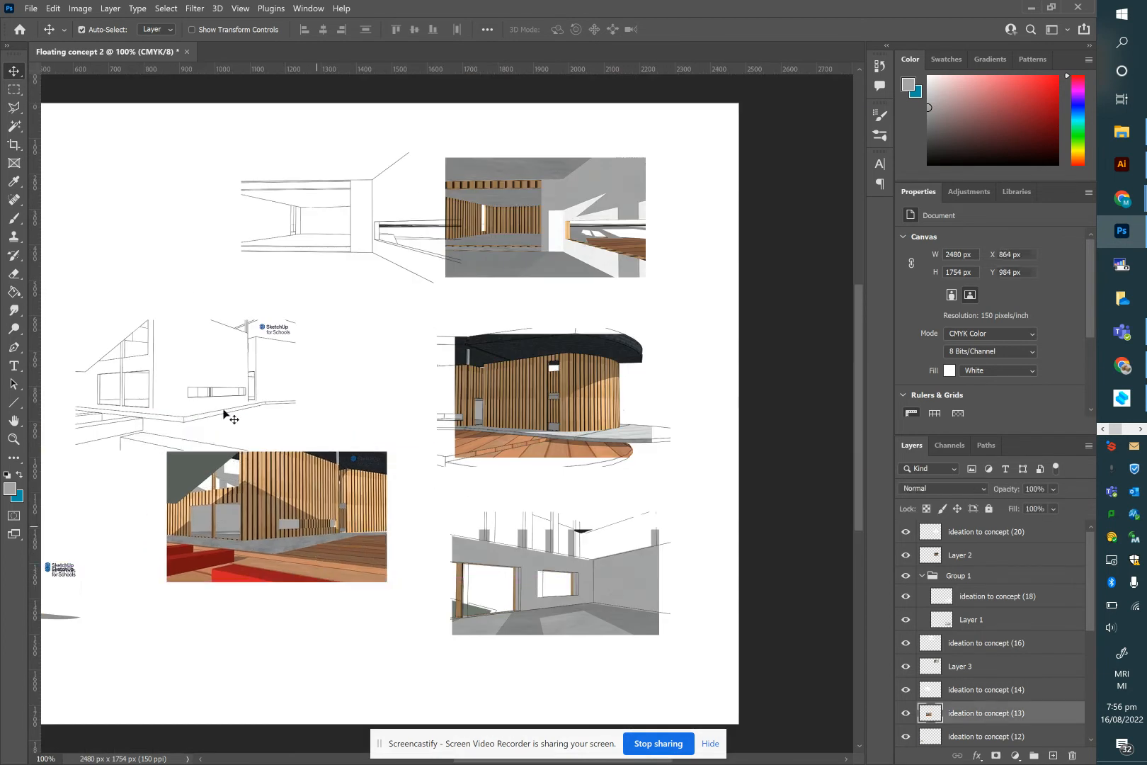
drag(197, 386, 290, 392)
Step: Switch to the ideation to concept model in SketchUp for Schools in Chrome
mouse_move(1122, 199)
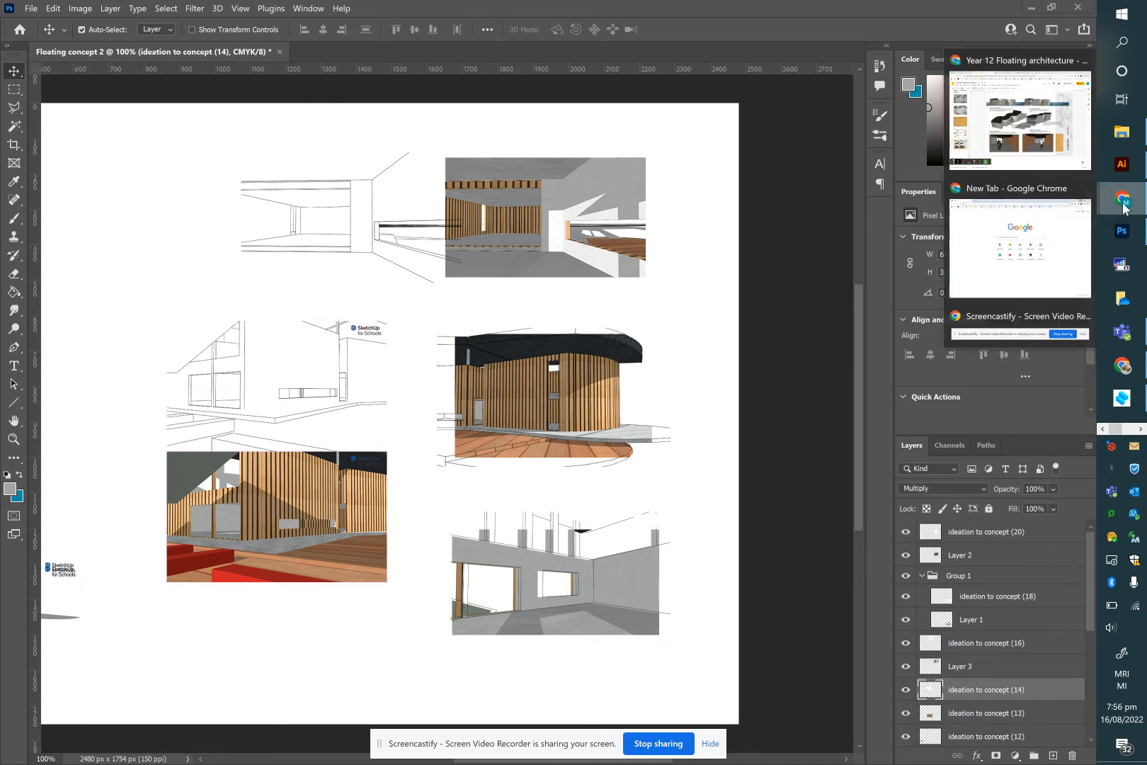
click(1061, 167)
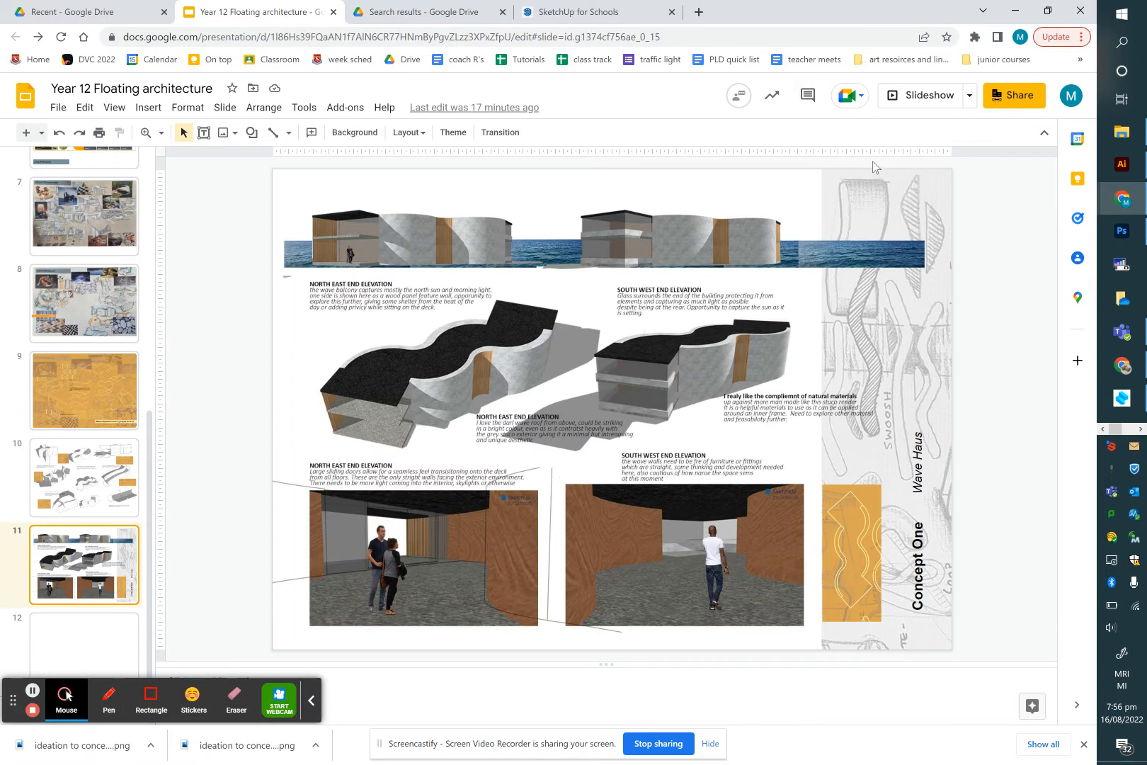
click(1122, 365)
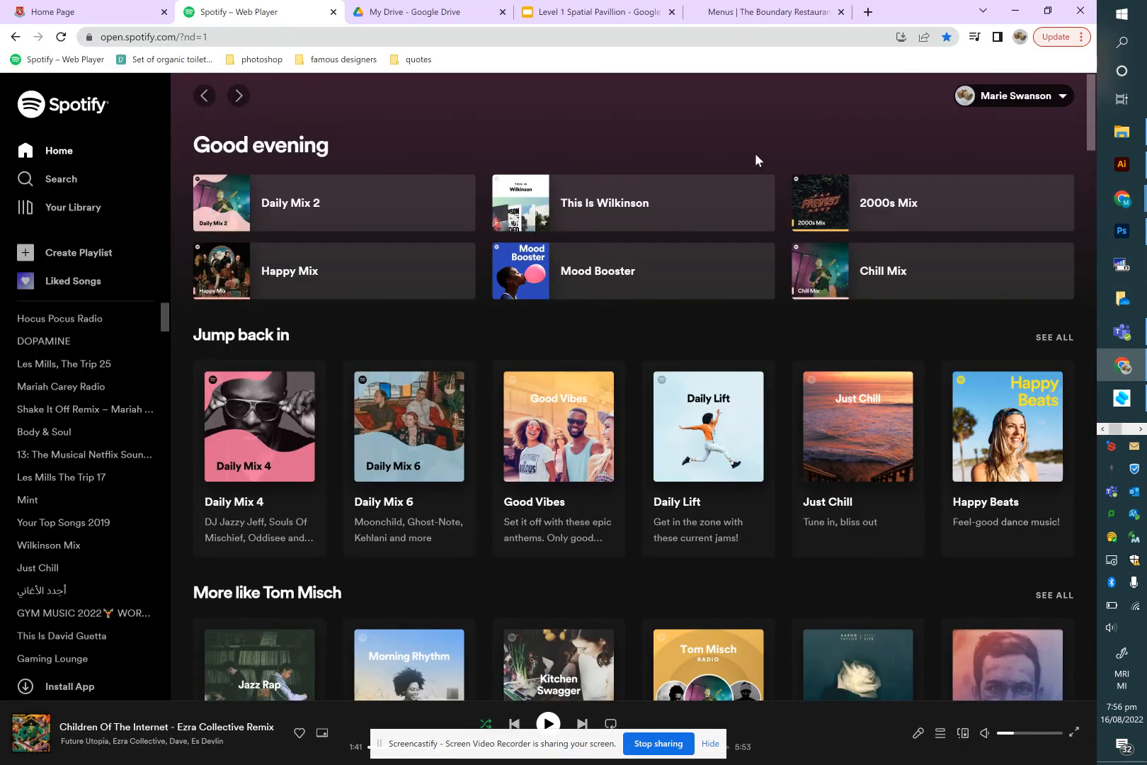
mouse_move(1121, 199)
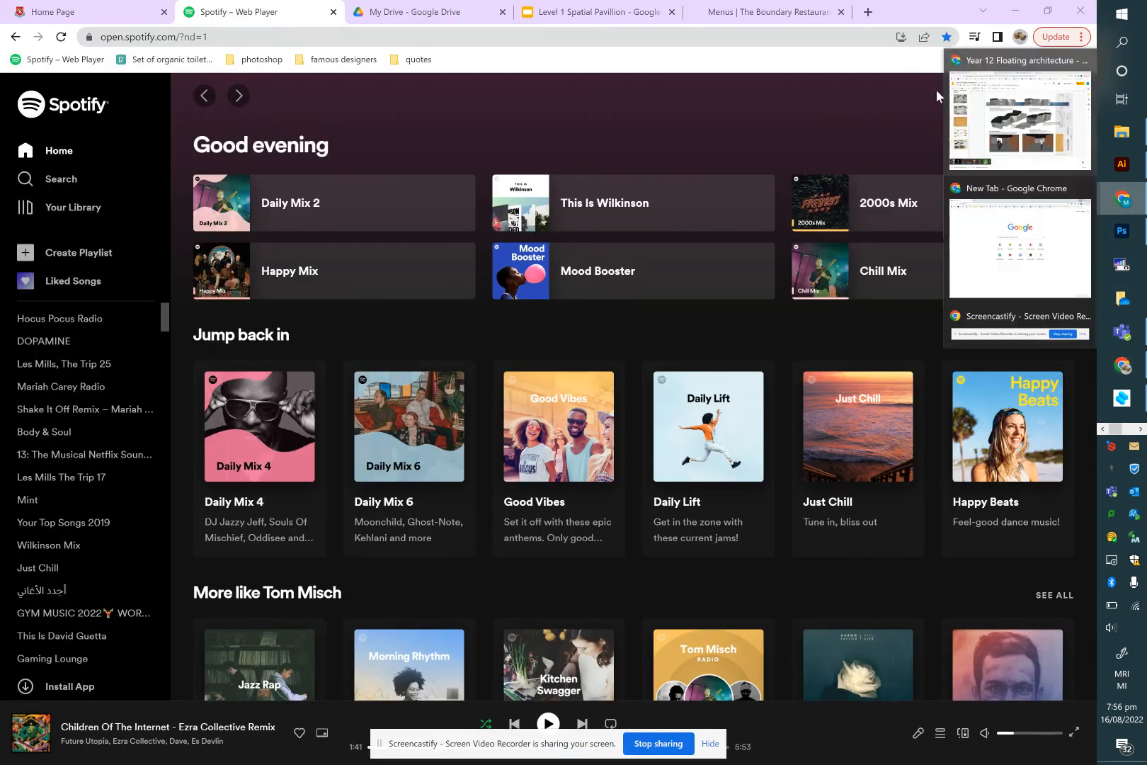
click(1009, 156)
click(605, 17)
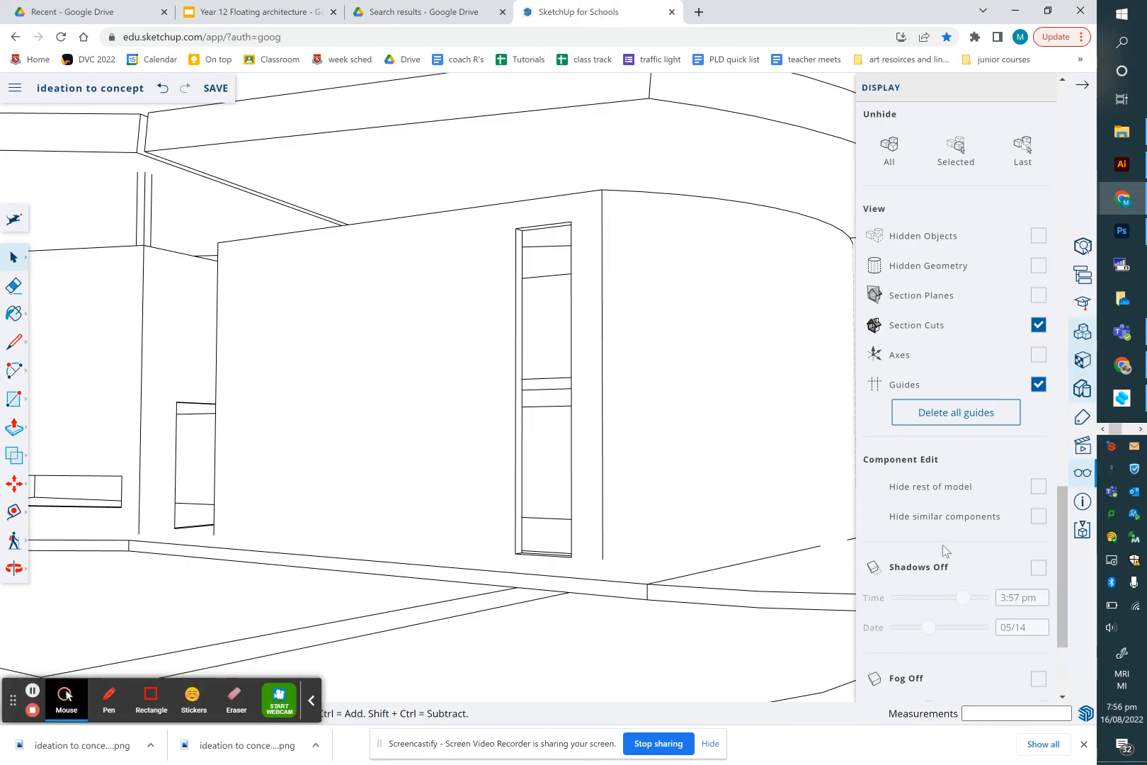
Step: Turn on shadows for the model and apply the Shaded with textures default style
click(1038, 567)
scroll(981, 434, up, 10)
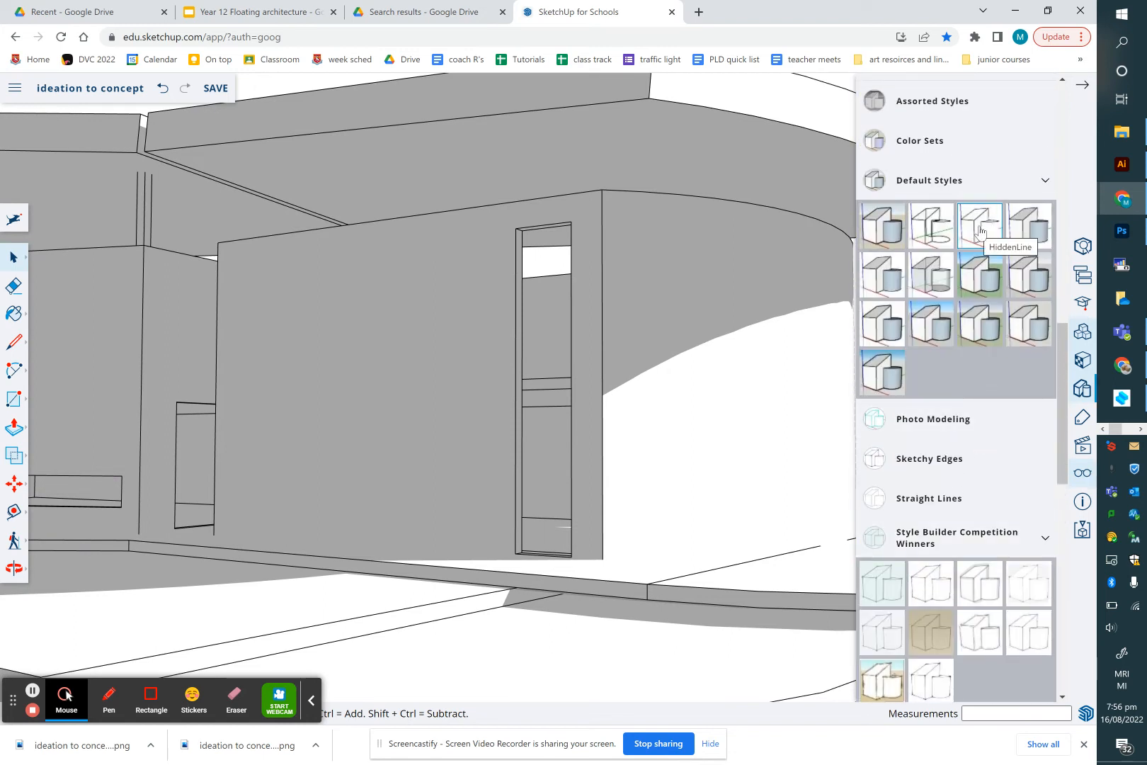
click(872, 276)
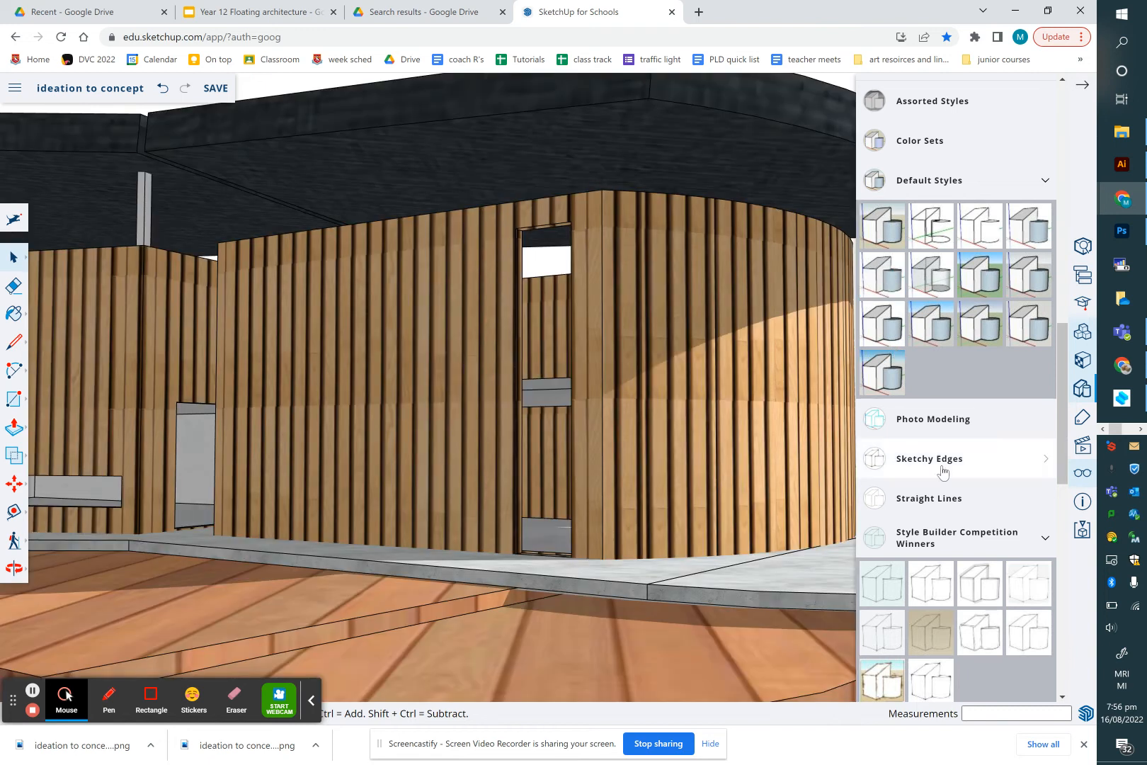
Step: Save the display changes to the current style, then edit the style to turn off Edges
scroll(956, 238, up, 3)
click(930, 244)
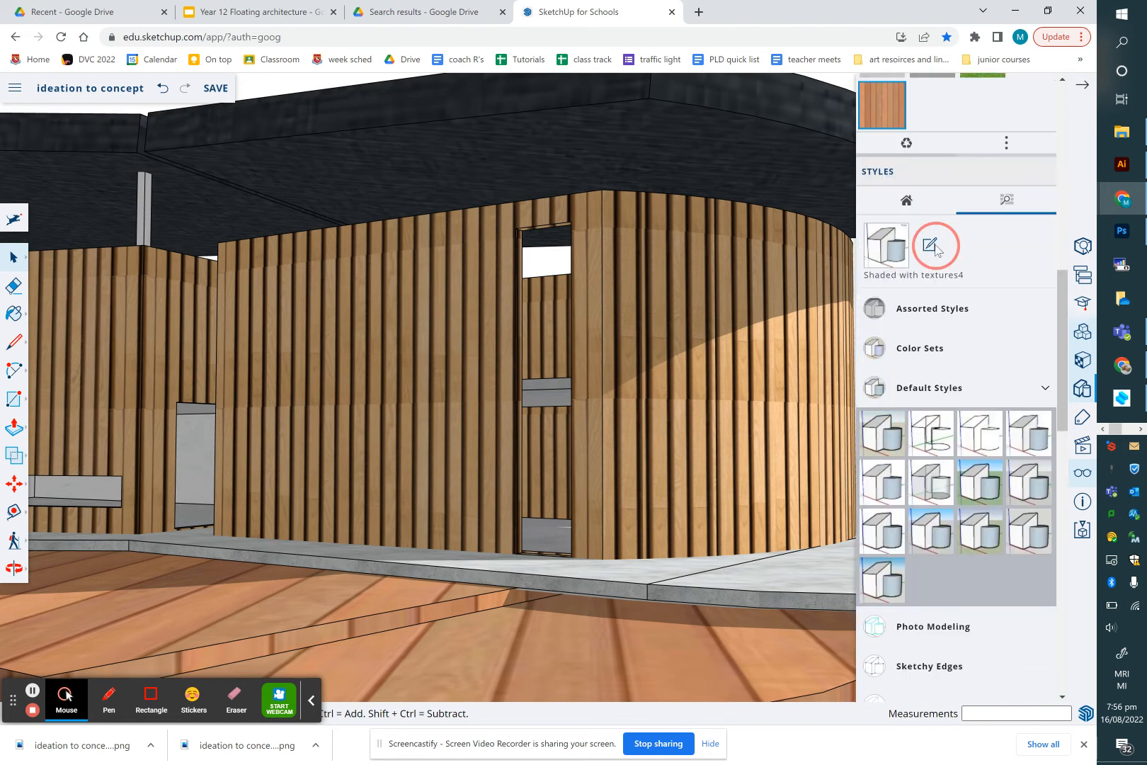
click(712, 443)
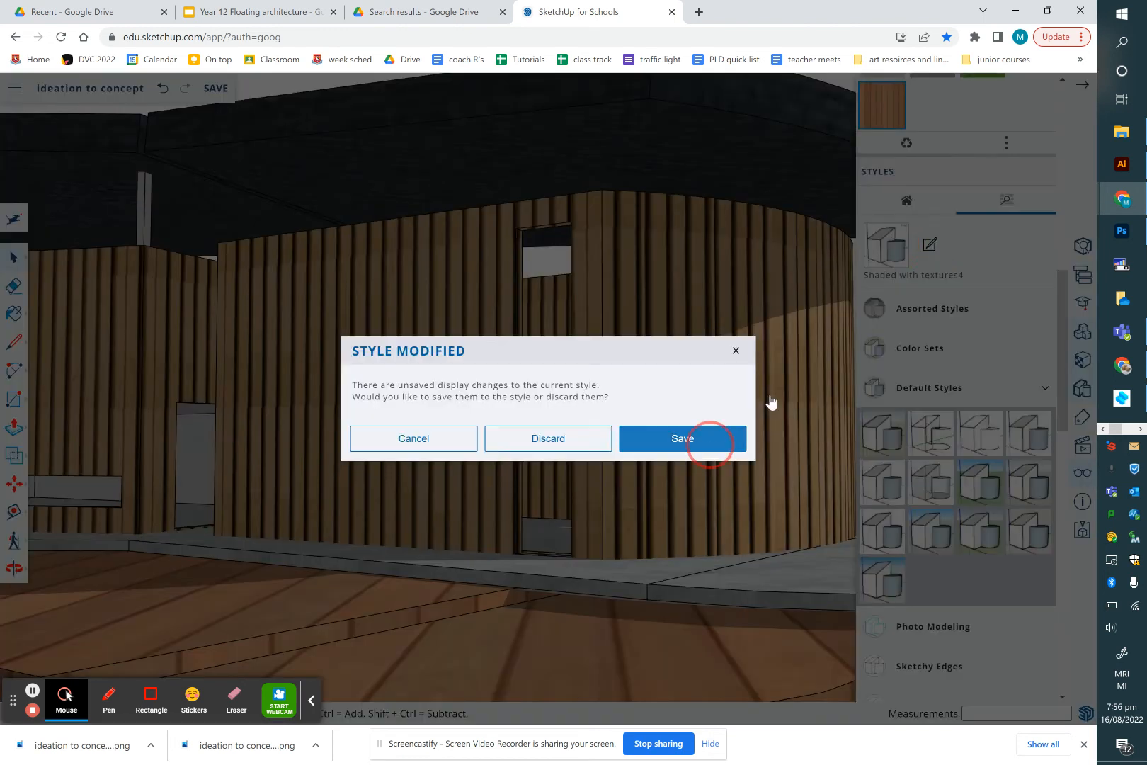
click(946, 259)
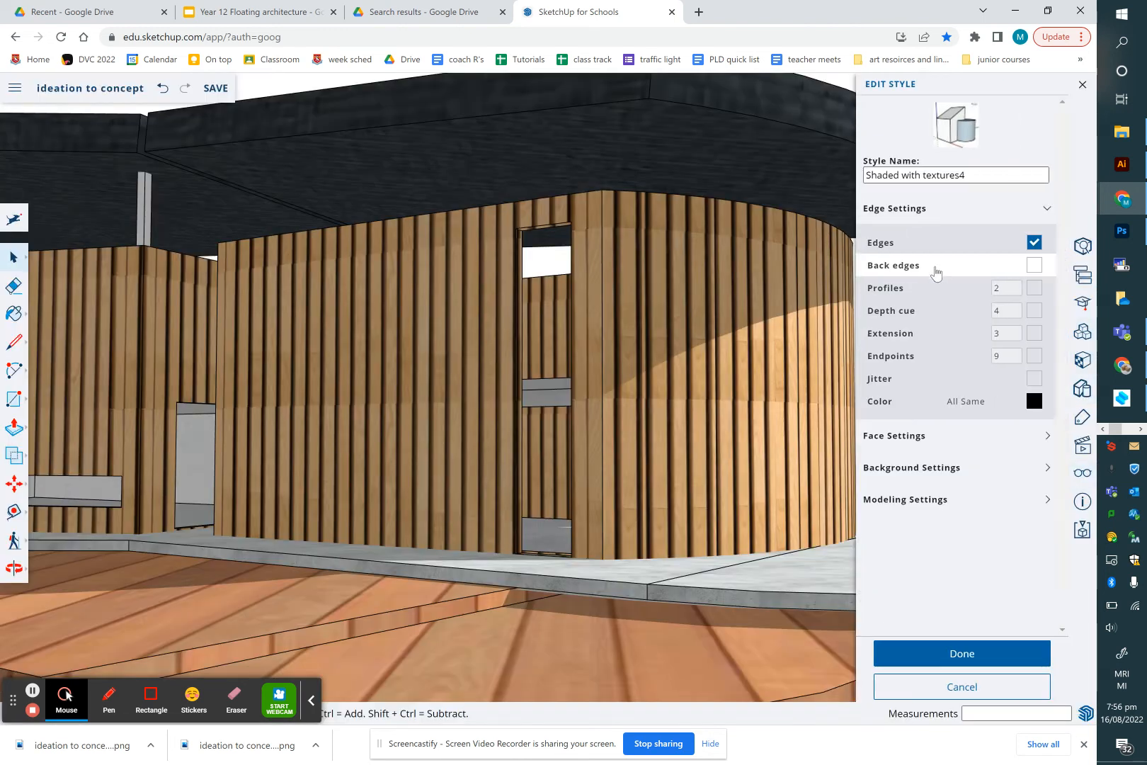
click(1034, 243)
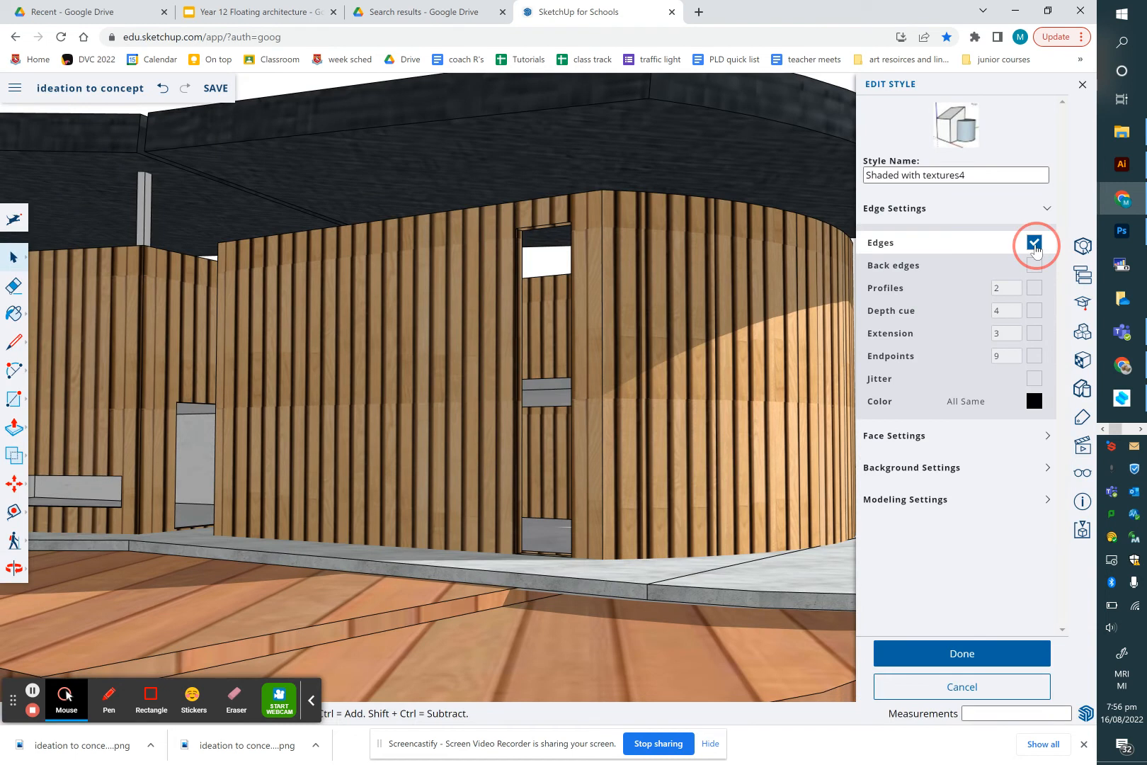
click(960, 655)
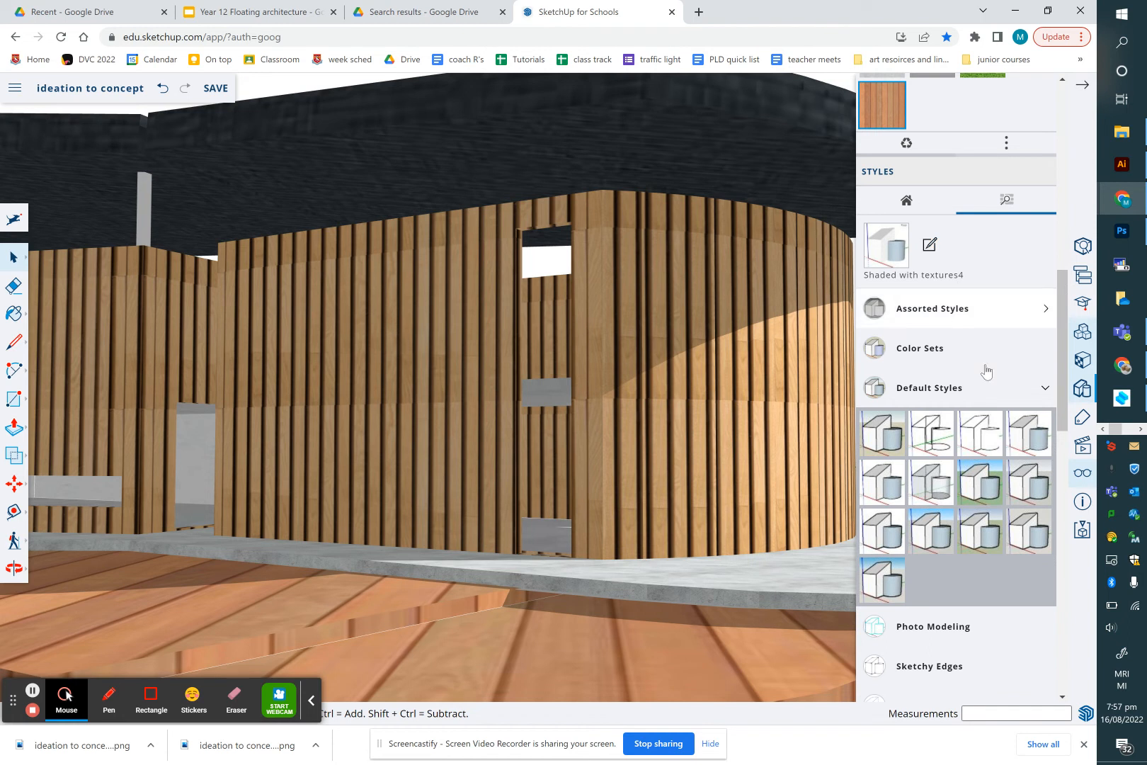
Step: Look through the view and shadow display settings and bring up the PNG download option for the textured model view
scroll(983, 492, down, 5)
scroll(983, 496, down, 3)
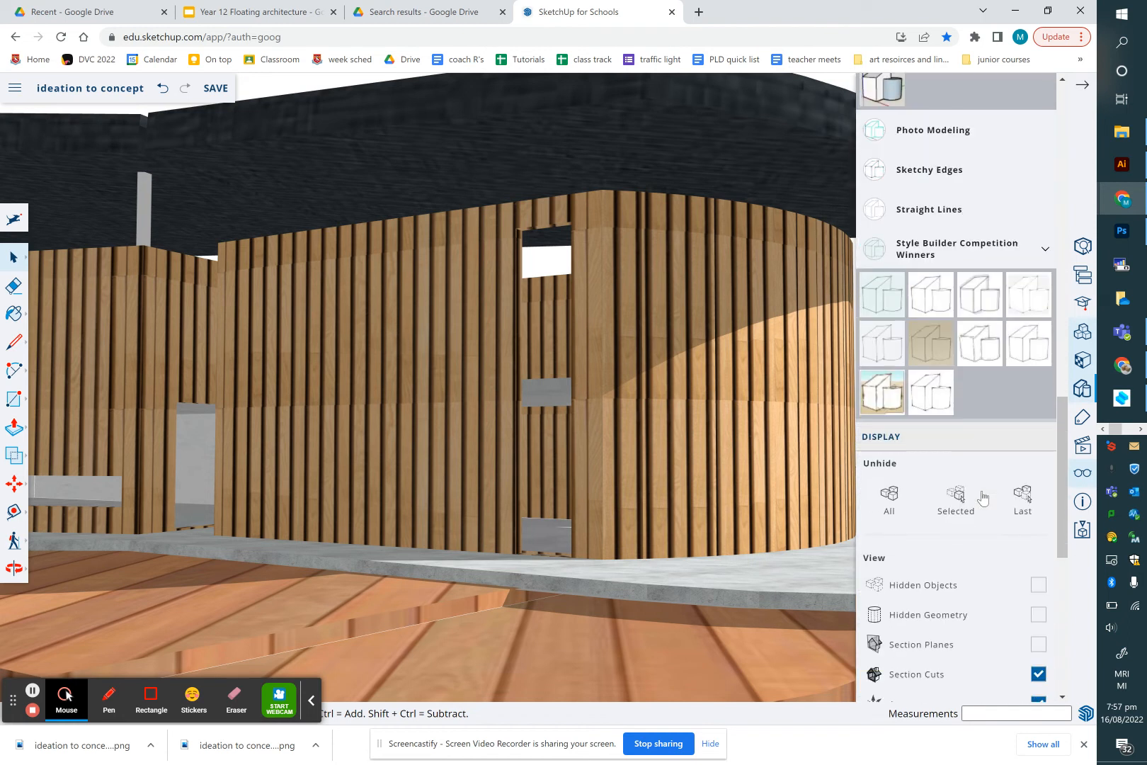
scroll(981, 645, down, 2)
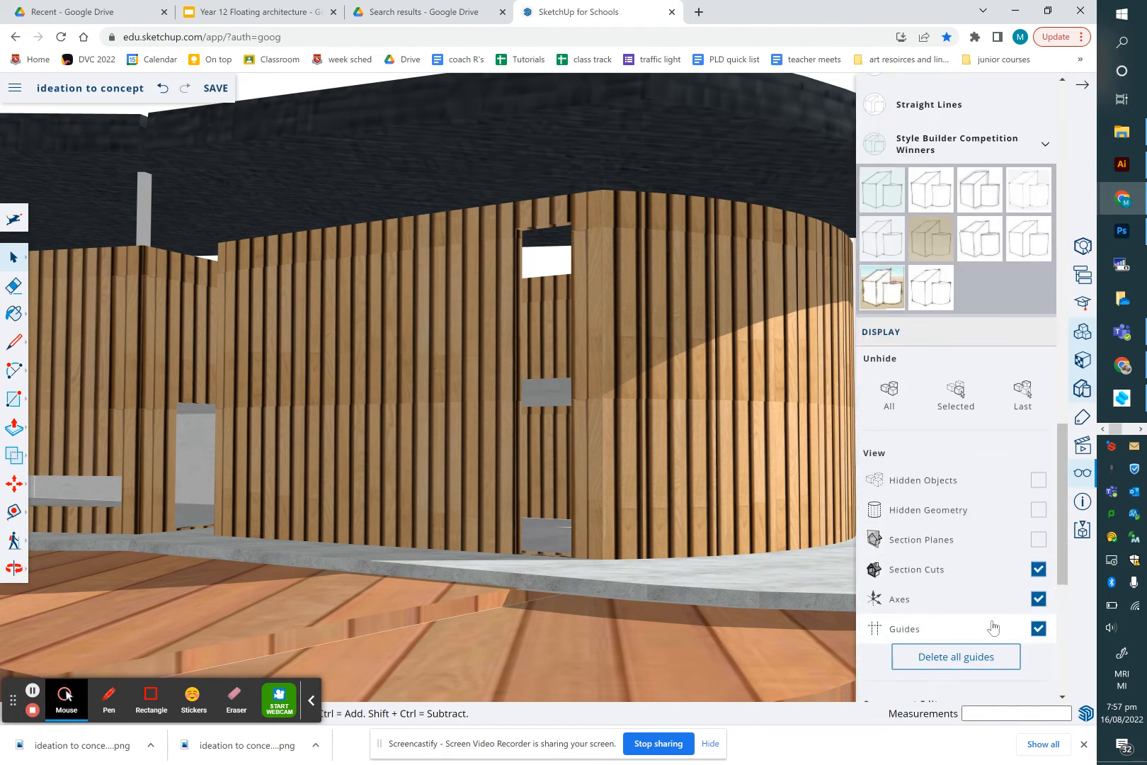
scroll(992, 603, down, 4)
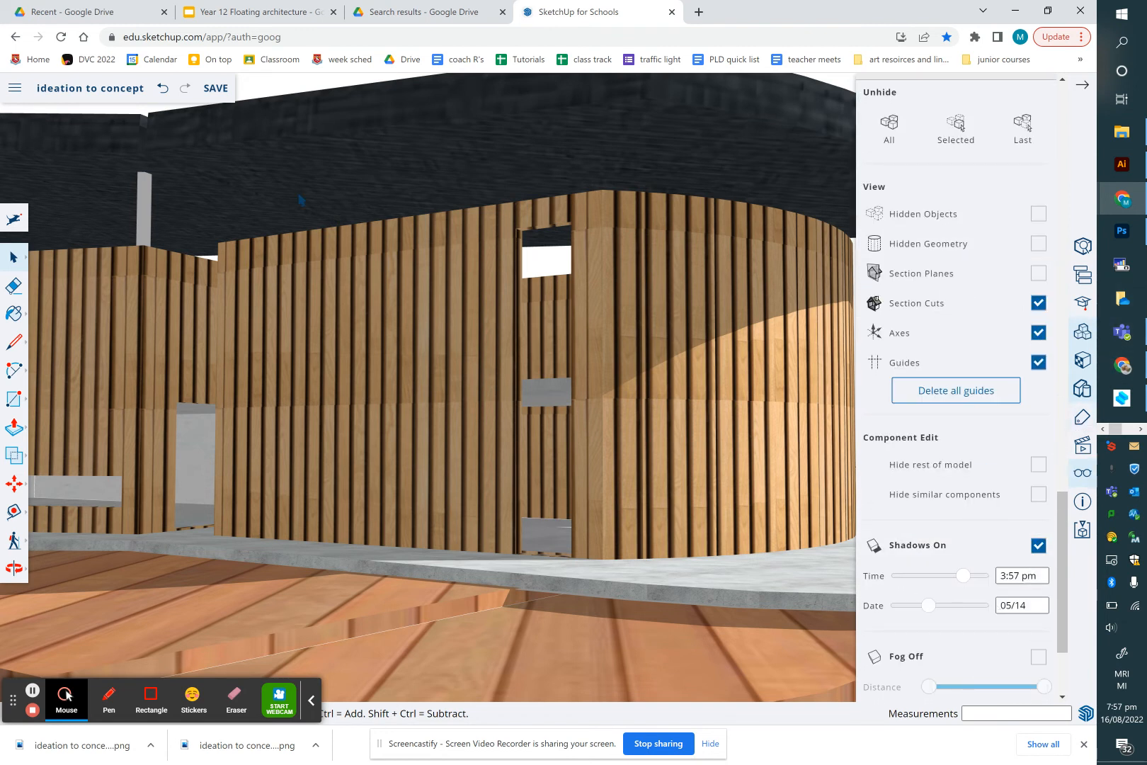
click(3, 88)
mouse_move(64, 304)
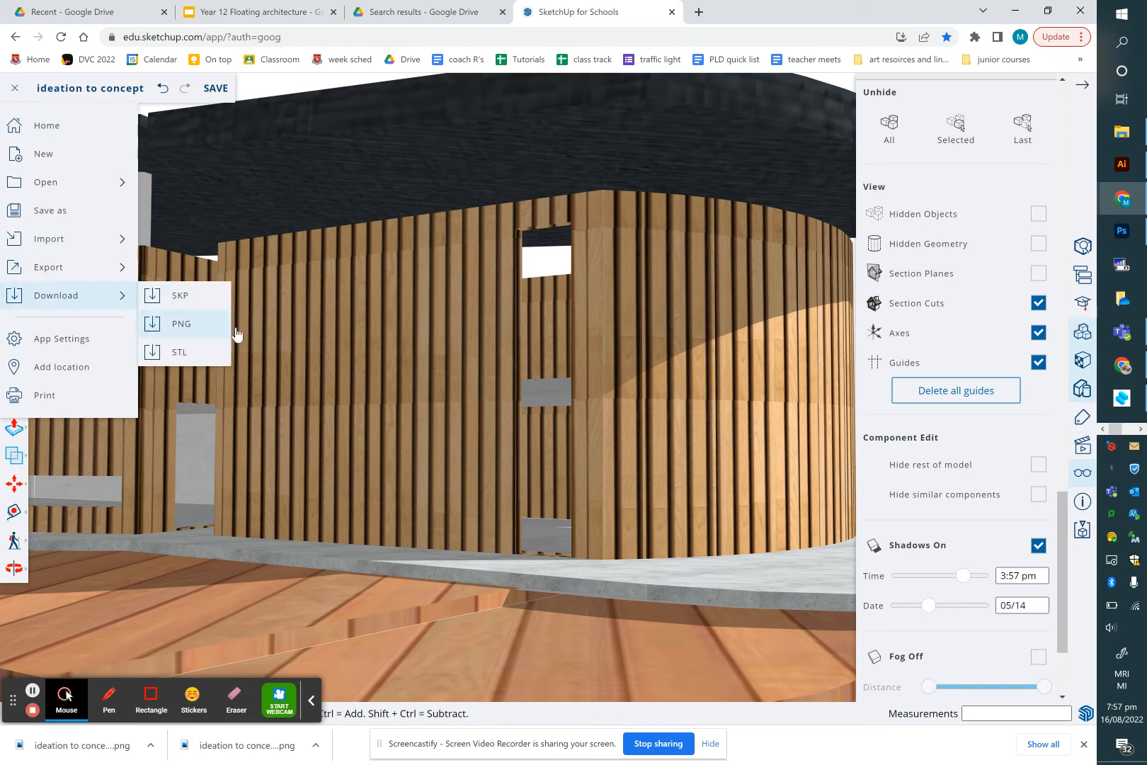
Step: Switch to the Floating concept 2 page in Photoshop and check the exported view images in the Downloads folder
click(1122, 230)
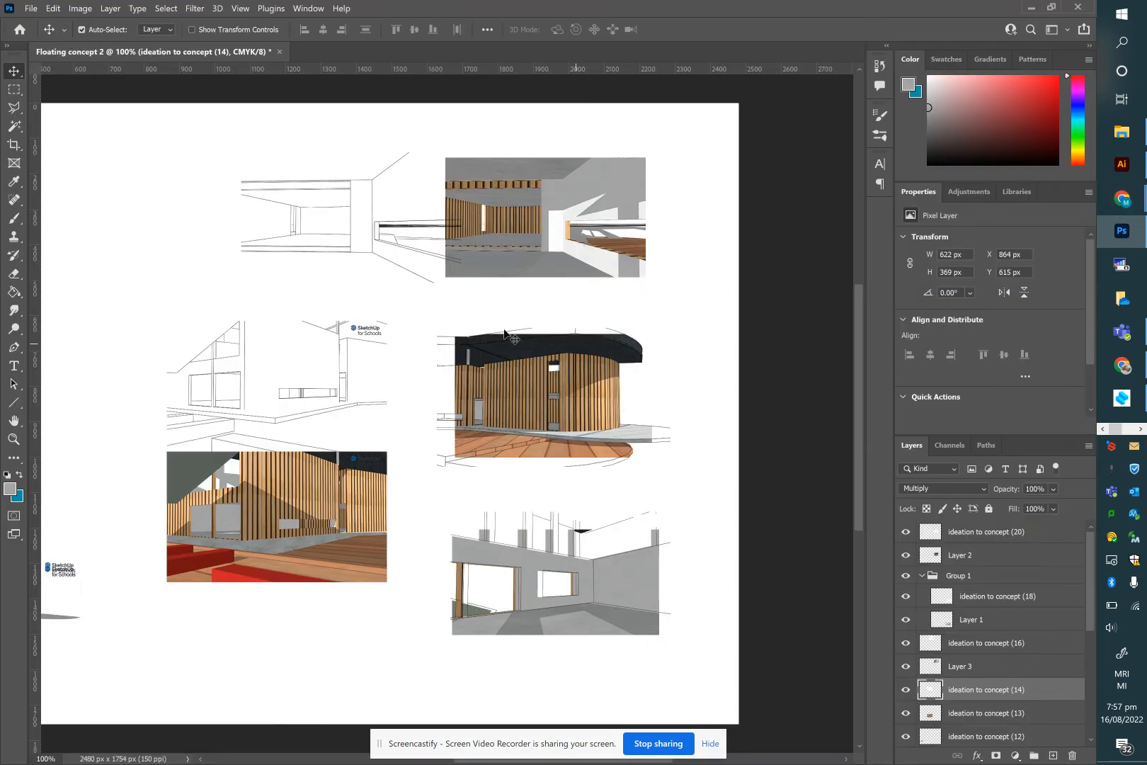
click(1121, 131)
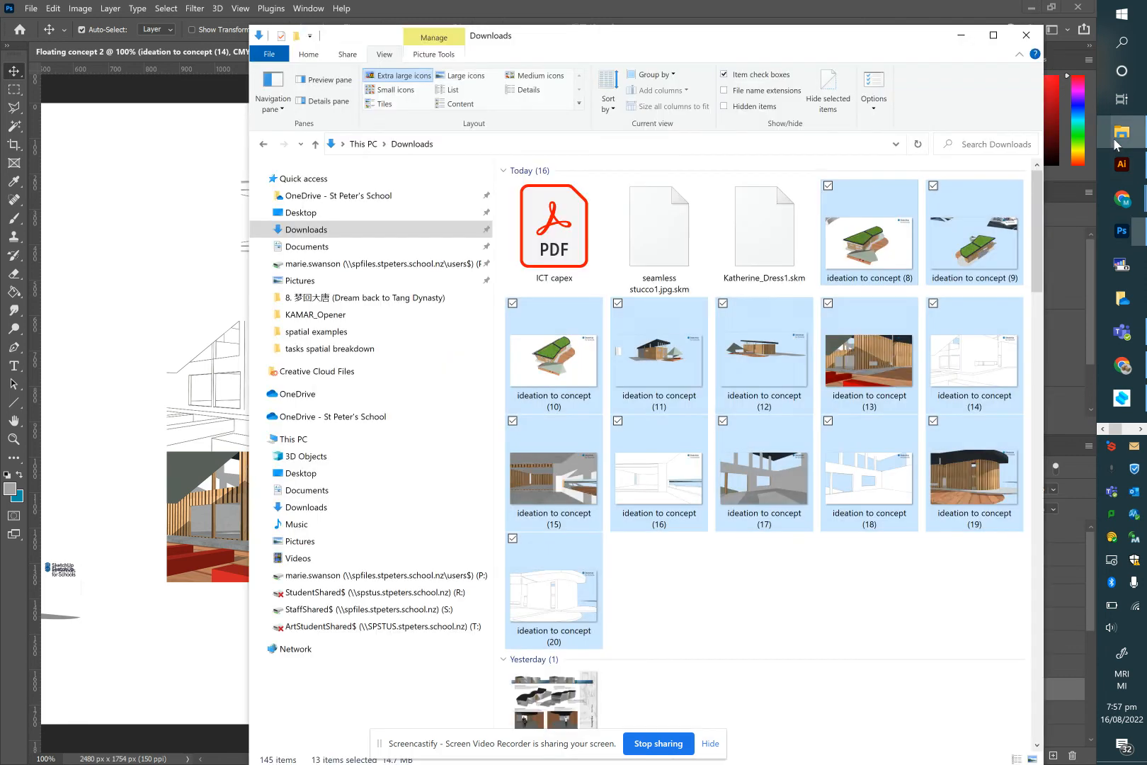
click(961, 35)
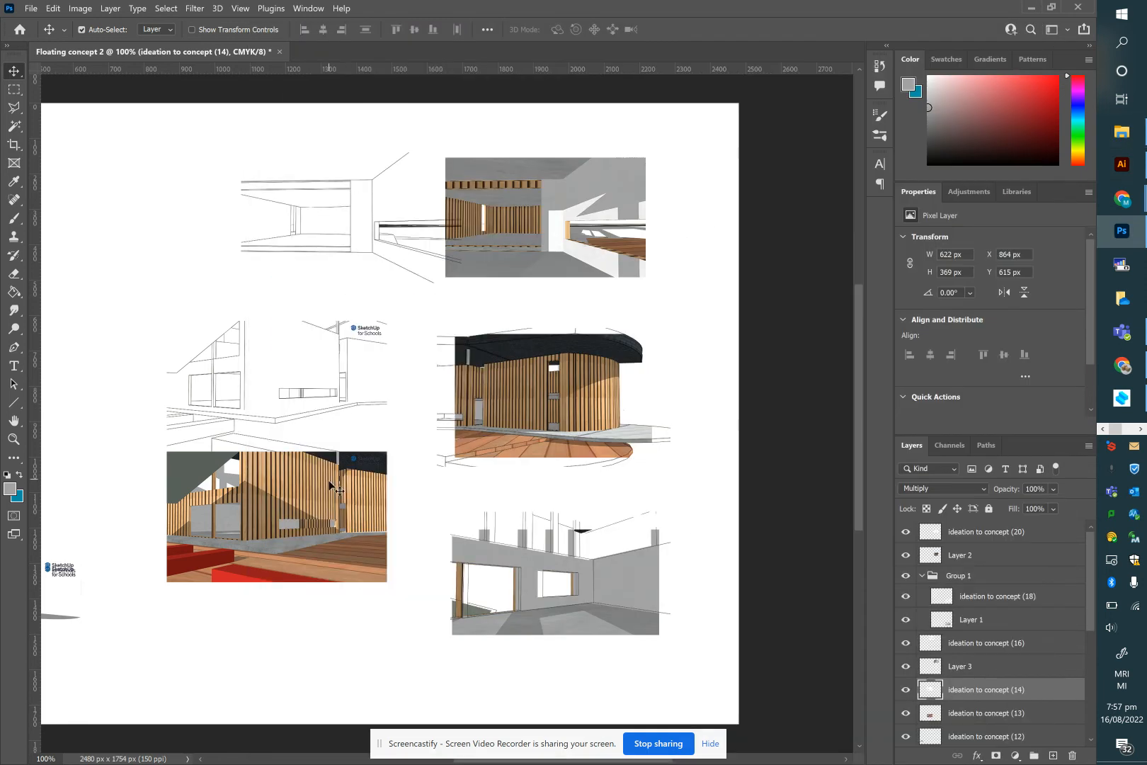
Step: Move the timber wall render with red seats slightly down and right, clear of its line drawing
drag(330, 485, 337, 498)
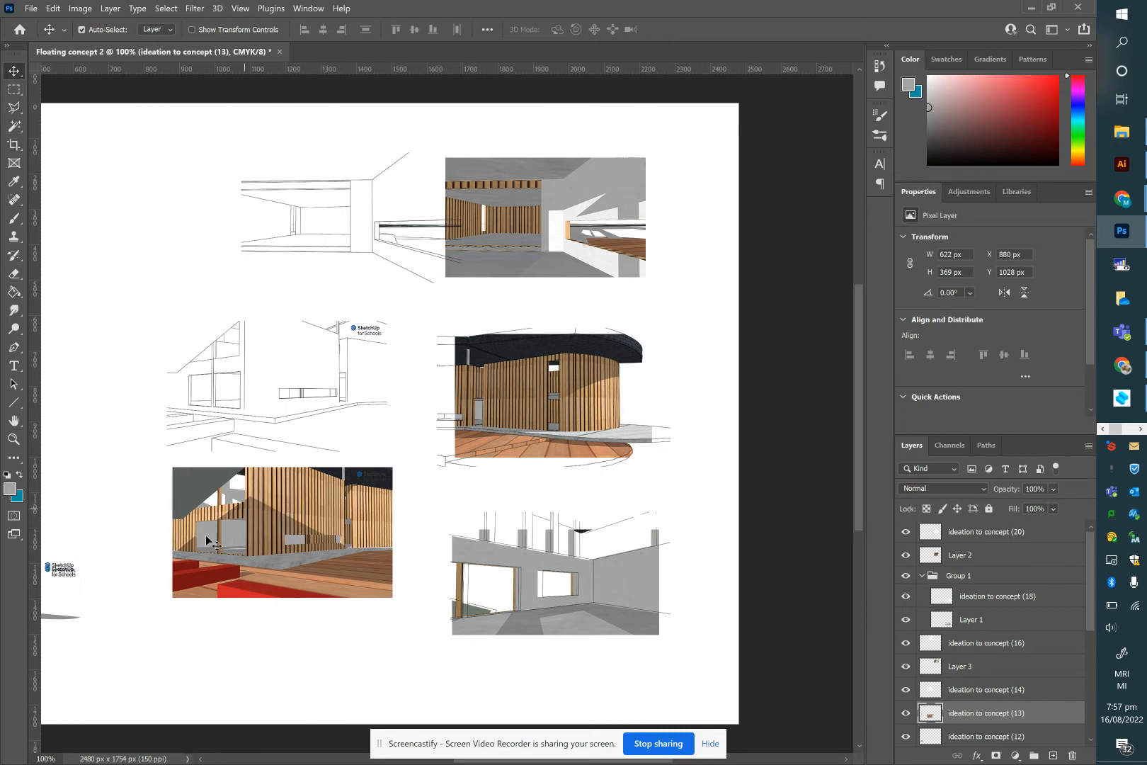
key(ctrl+plus)
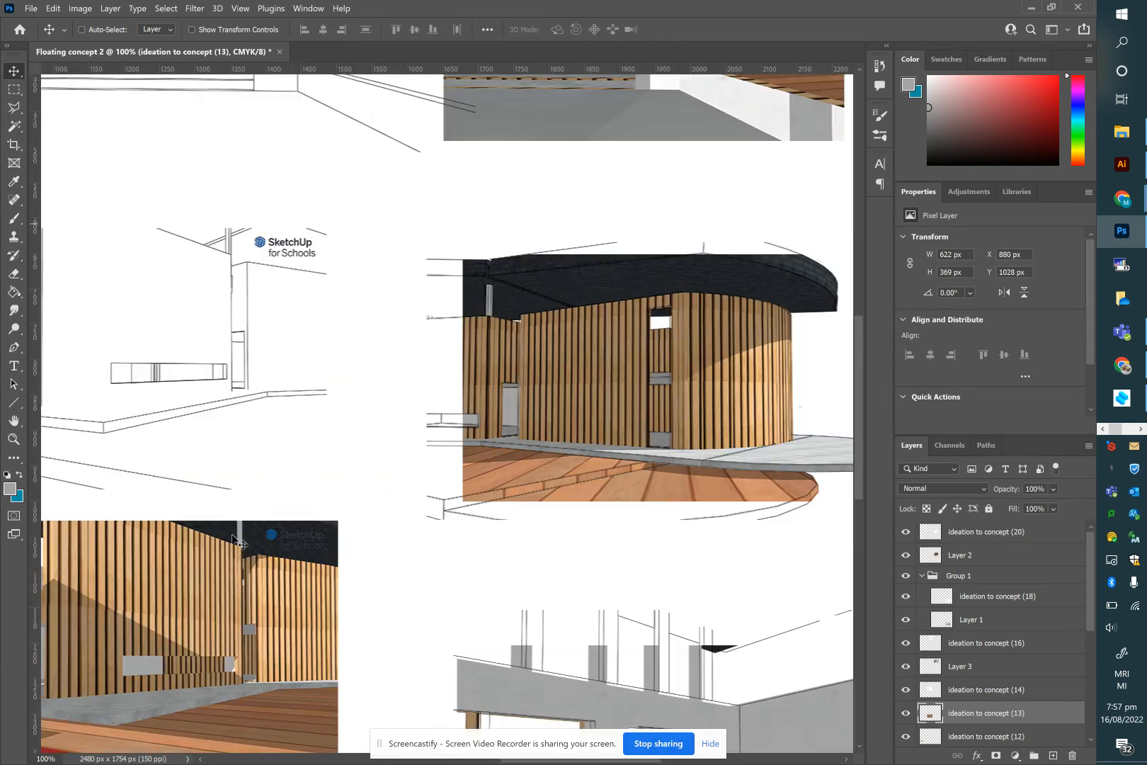
ctrl+scroll(395, 454, right, 1)
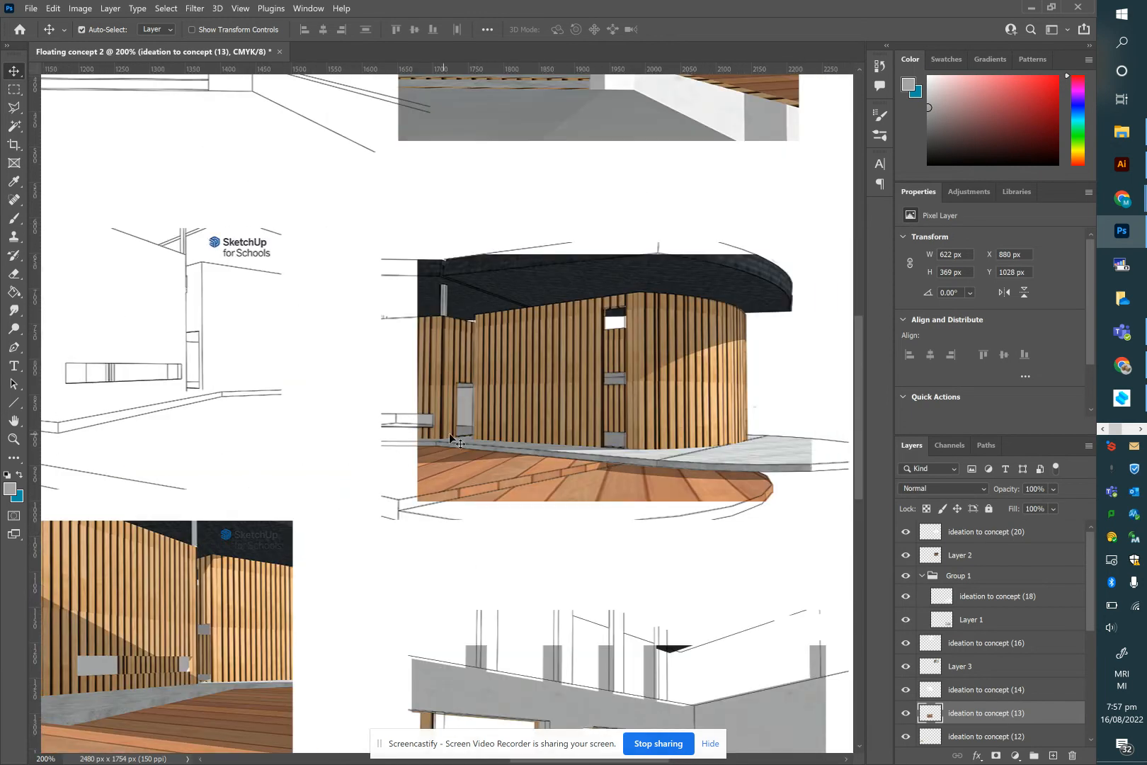
ctrl+scroll(326, 525, left, 6)
scroll(328, 524, down, 3)
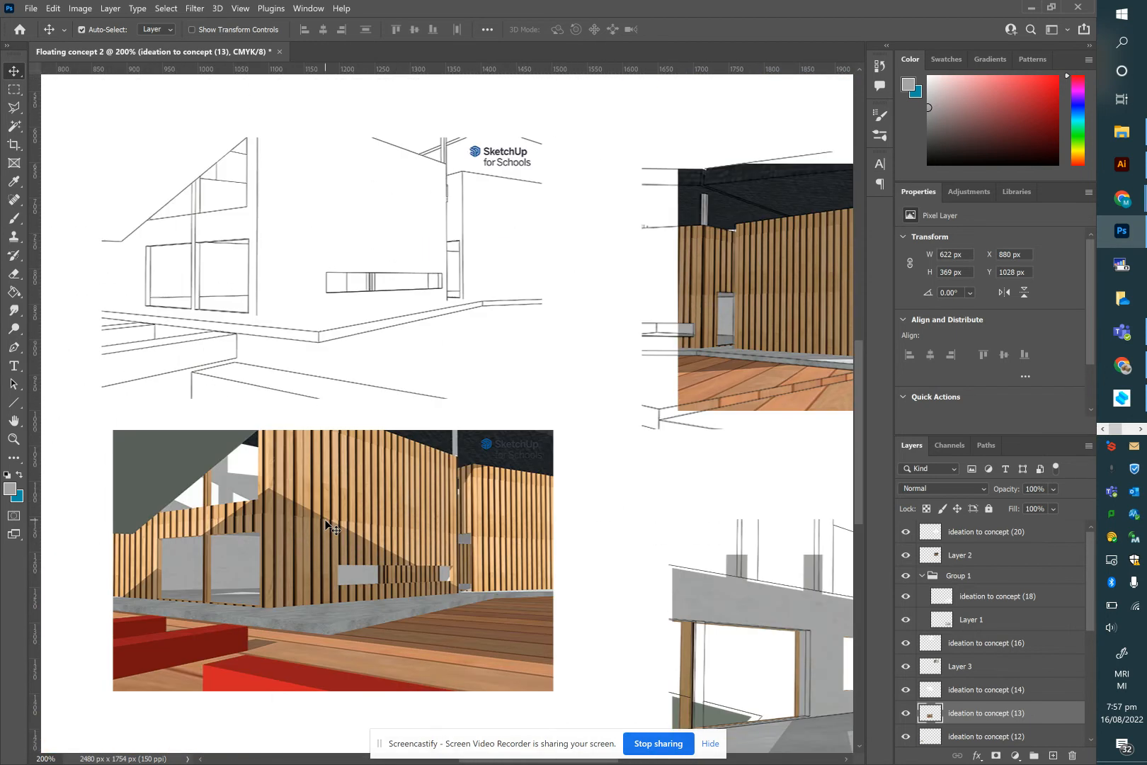
Step: Marquee-select an area about 563 by 314 px inside the red-seat render, then cut and paste it onto a new layer
click(15, 91)
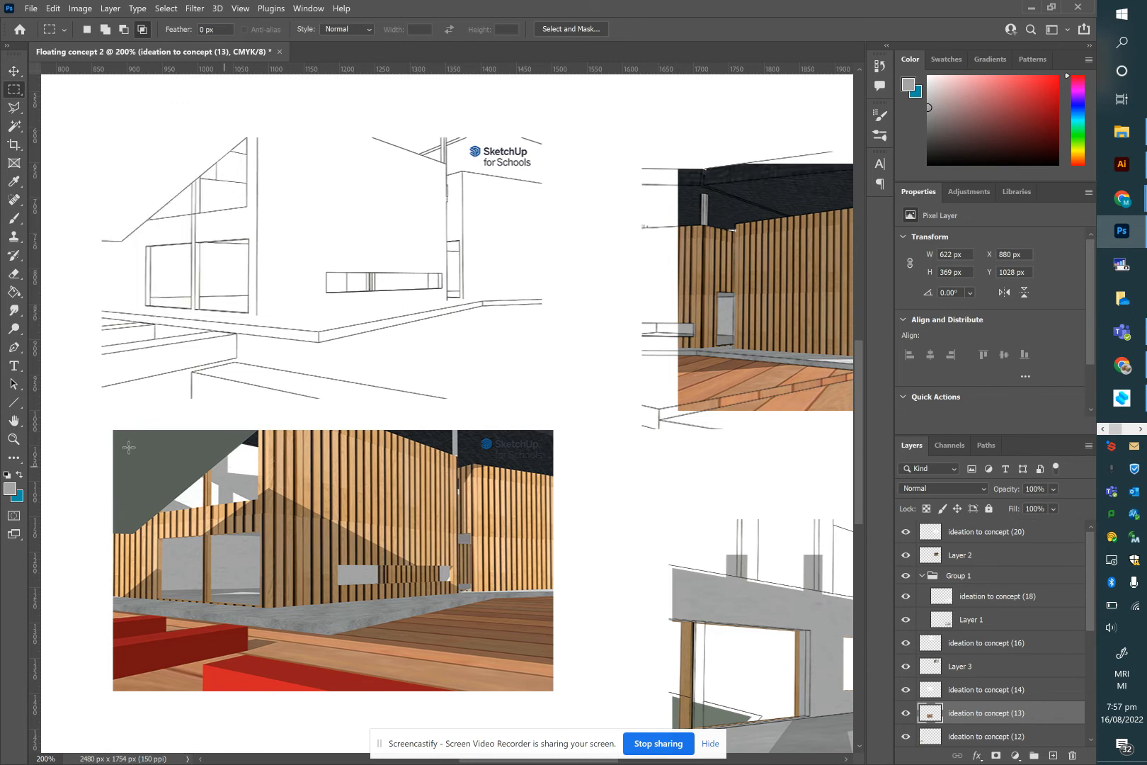
drag(128, 447, 527, 670)
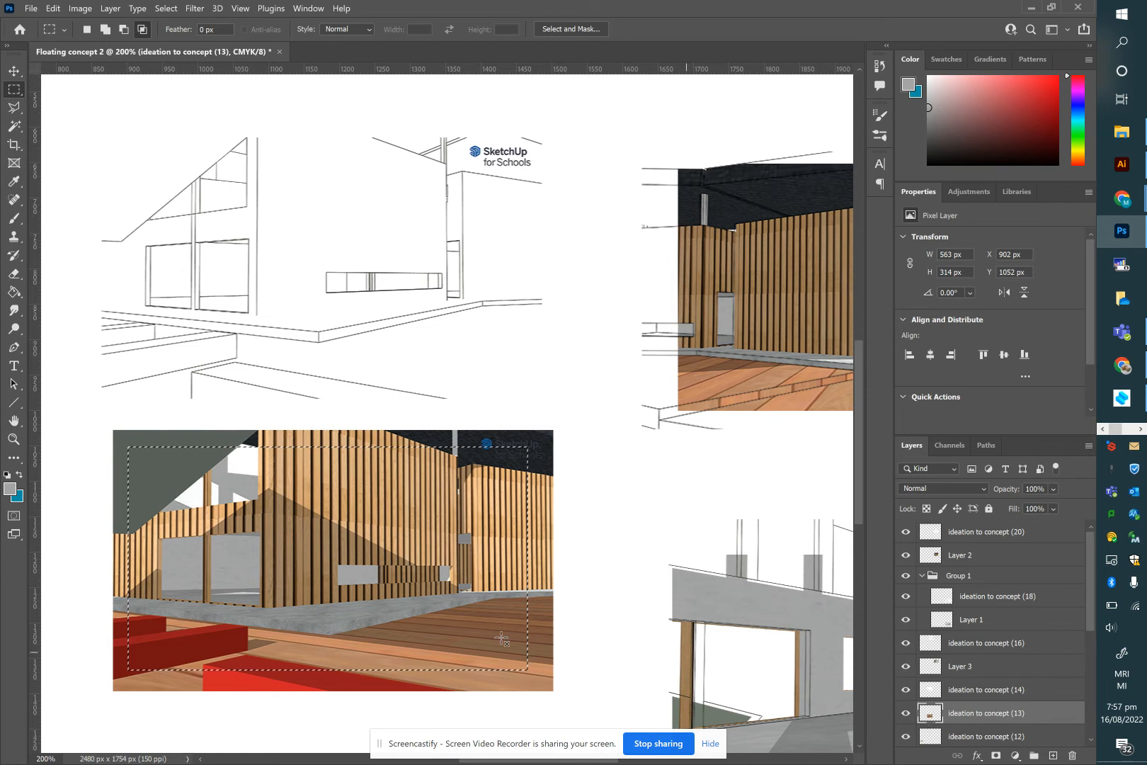
click(906, 714)
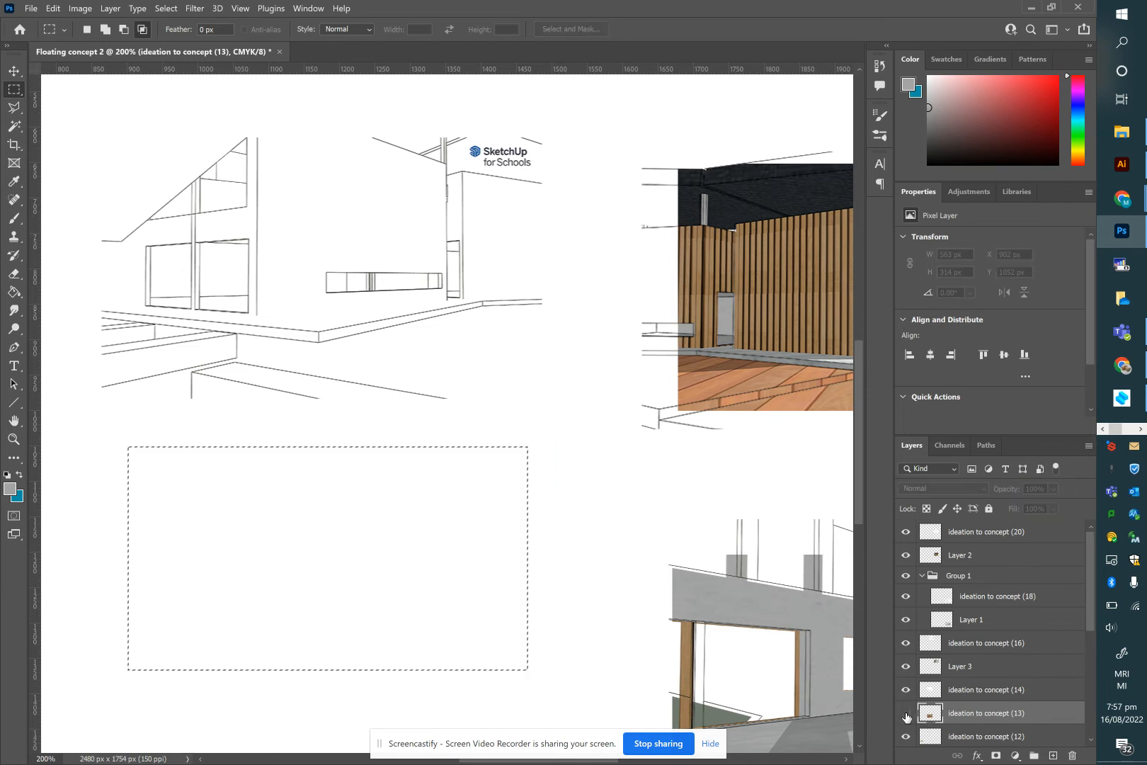
click(906, 714)
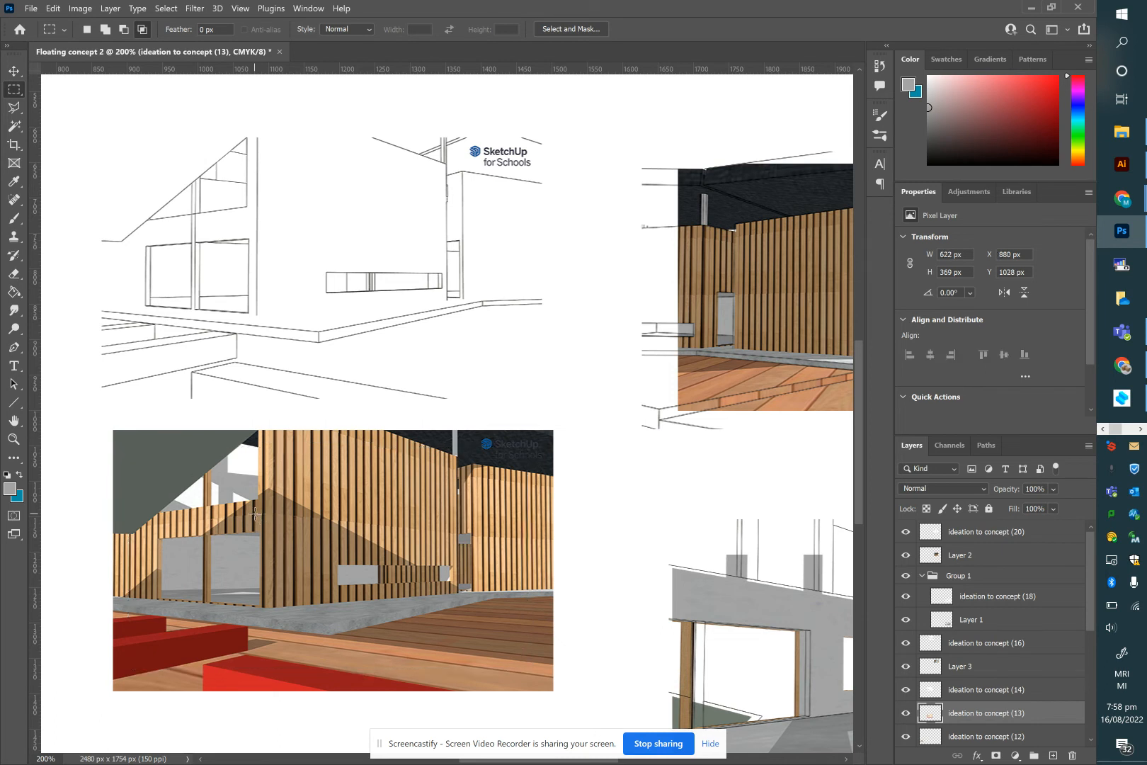
key(ctrl+x)
key(ctrl+v)
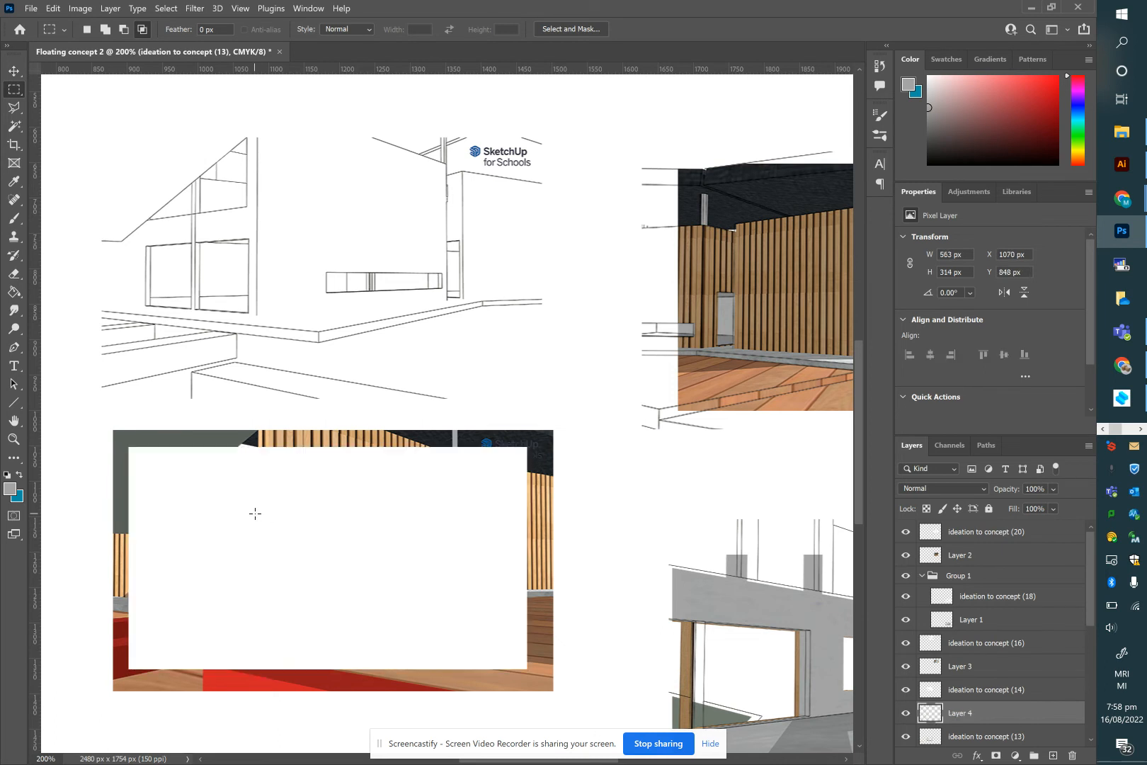
Step: Delete the leftover border of the original render and move the cropped render directly below its line drawing
click(16, 75)
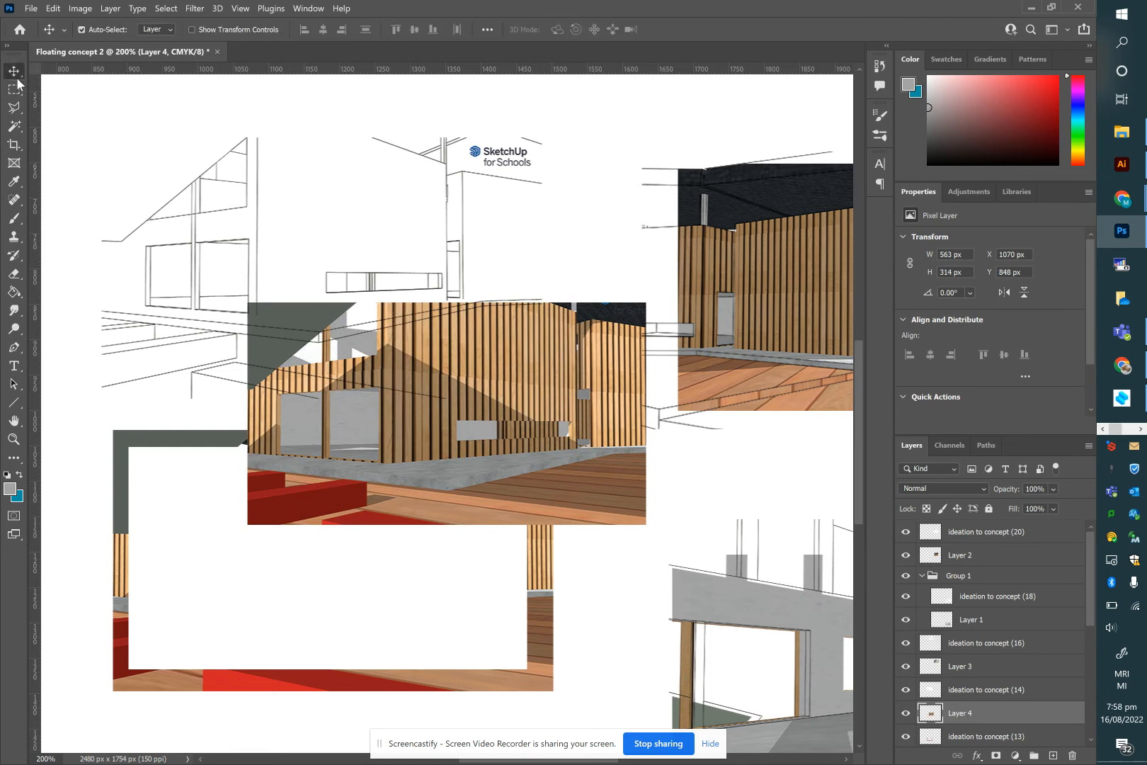
click(123, 439)
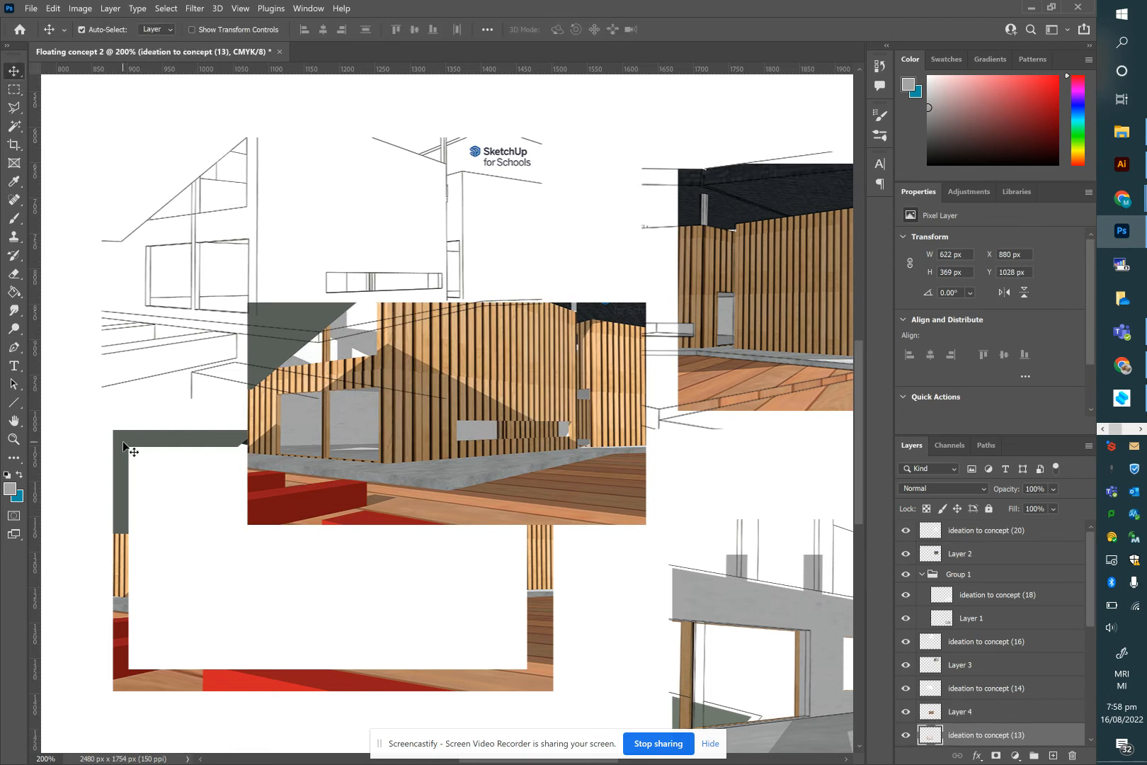
key(Delete)
drag(306, 511, 201, 619)
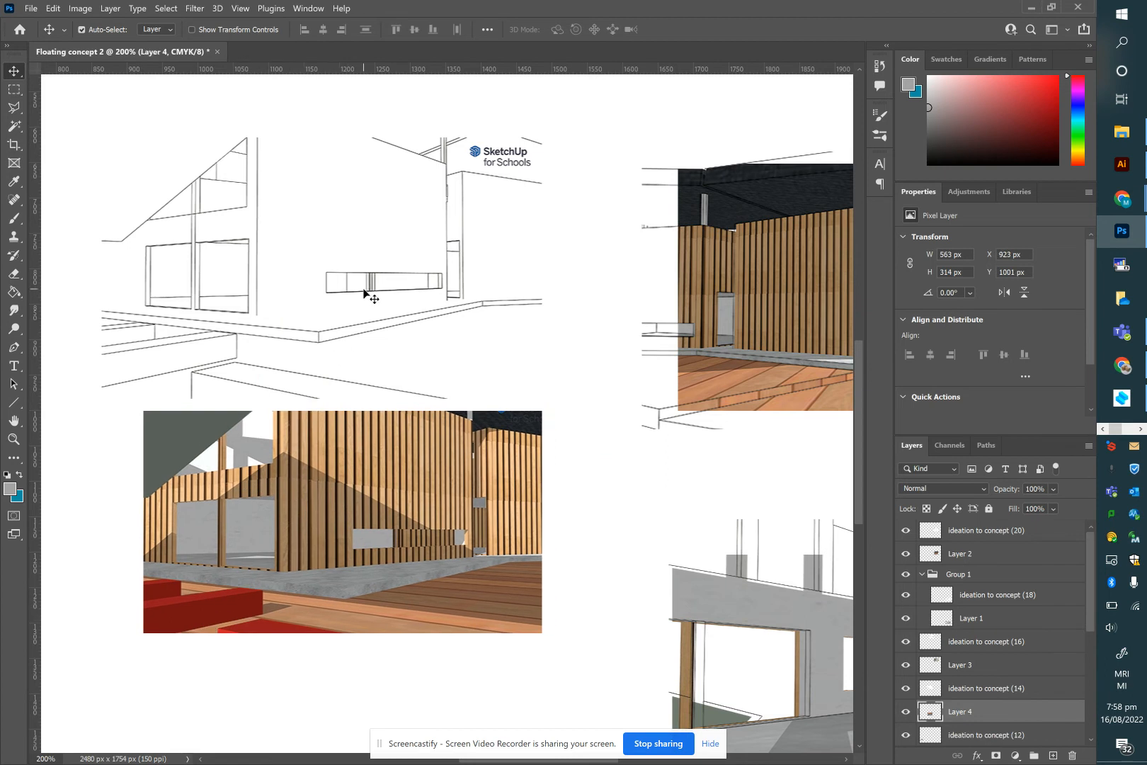
Step: Overlay the line drawing on the cropped render, nudge it to X 900 px, Y 977 px so the edges align, and deselect it
mouse_move(364, 292)
mouse_down()
mouse_move(366, 524)
mouse_move(384, 549)
mouse_up()
key(Up)
key(Up)
key(Up)
key(Up)
key(Up)
key(Up)
key(Up)
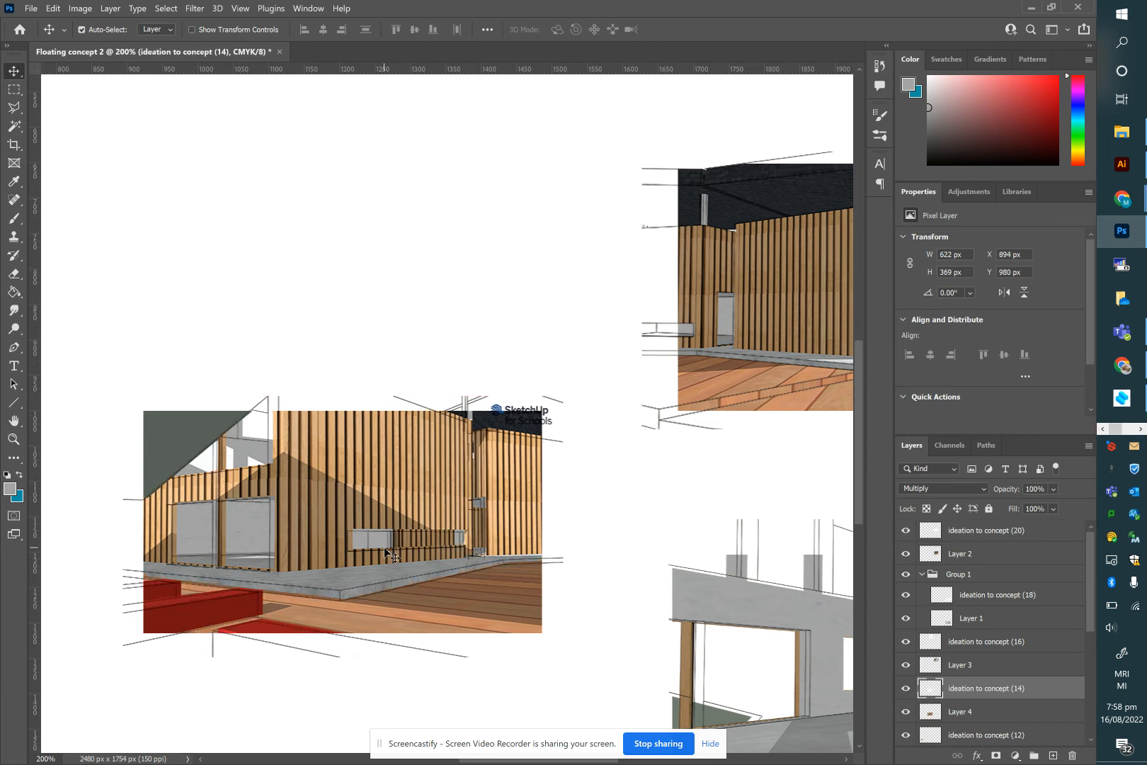
key(Right)
key(Right)
key(Right)
key(Right)
key(Right)
key(Right)
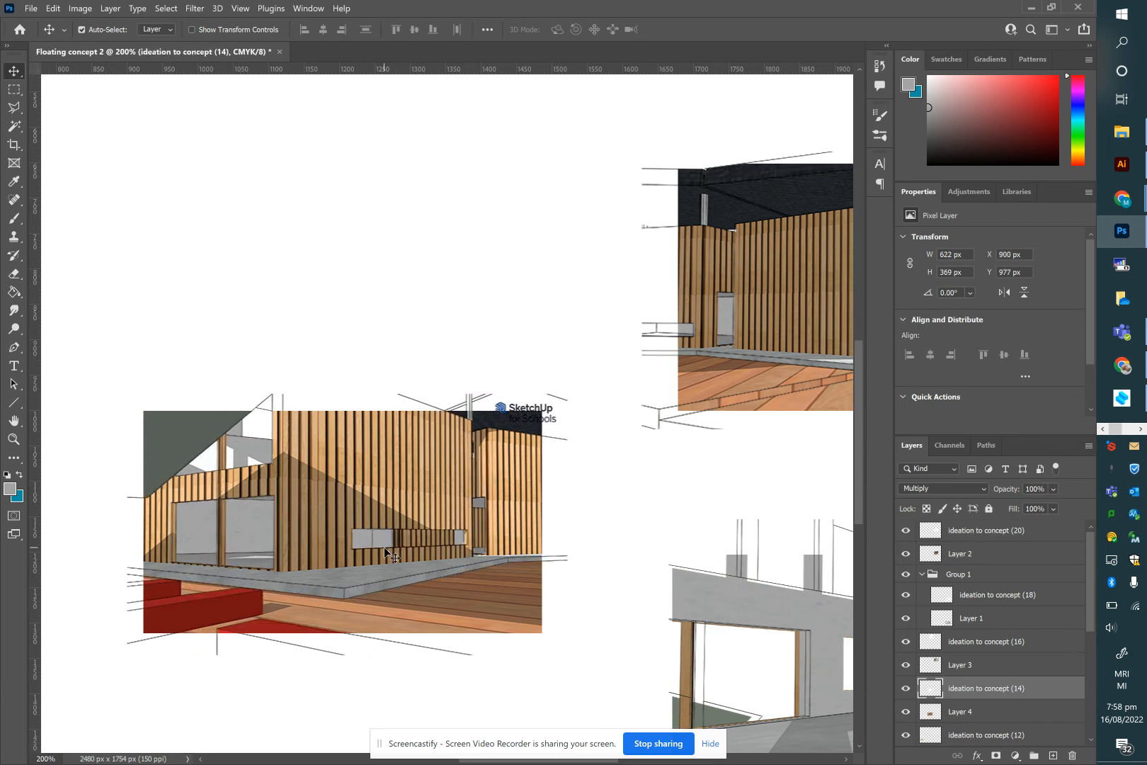
click(490, 358)
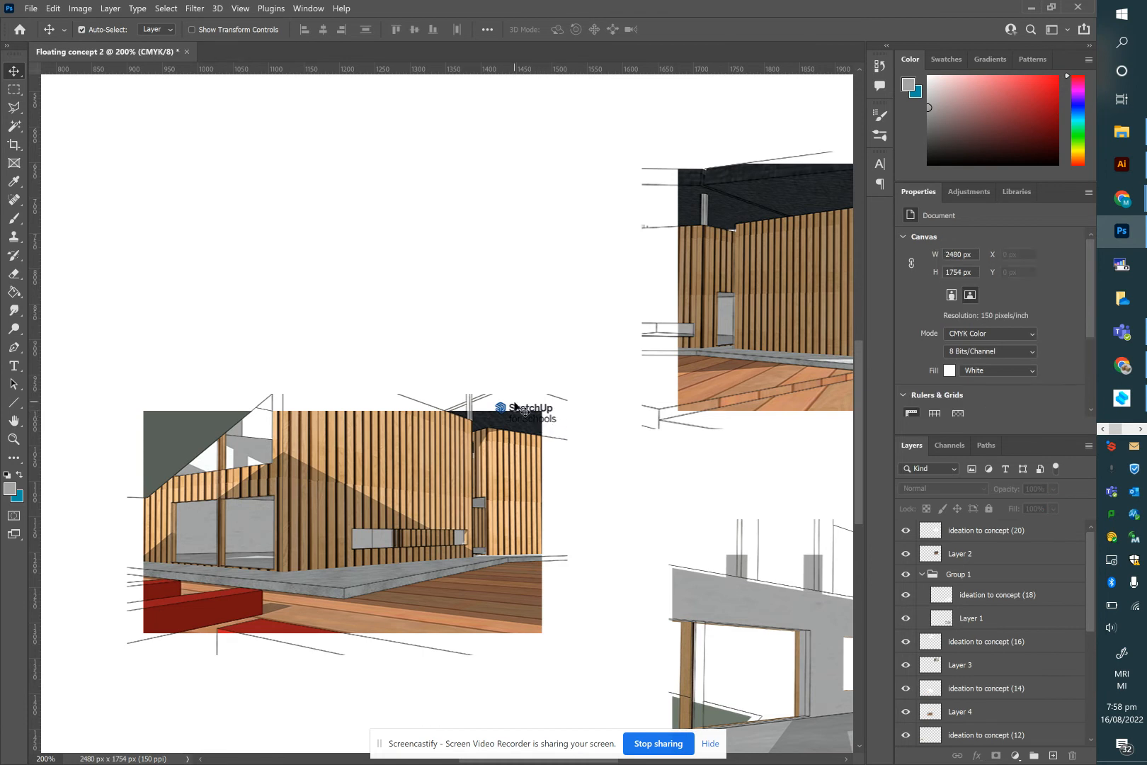
Step: Outline the SketchUp for Schools logo above the cropped render with the Polygonal Lasso tool
click(15, 107)
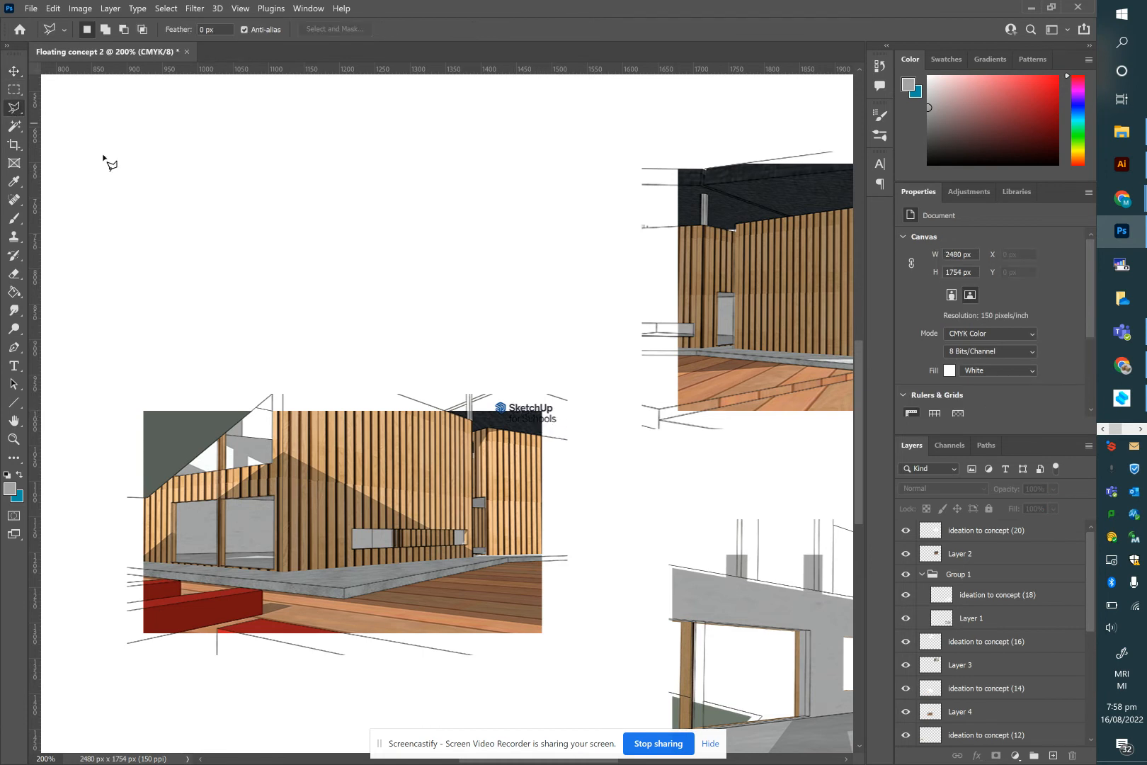
click(16, 109)
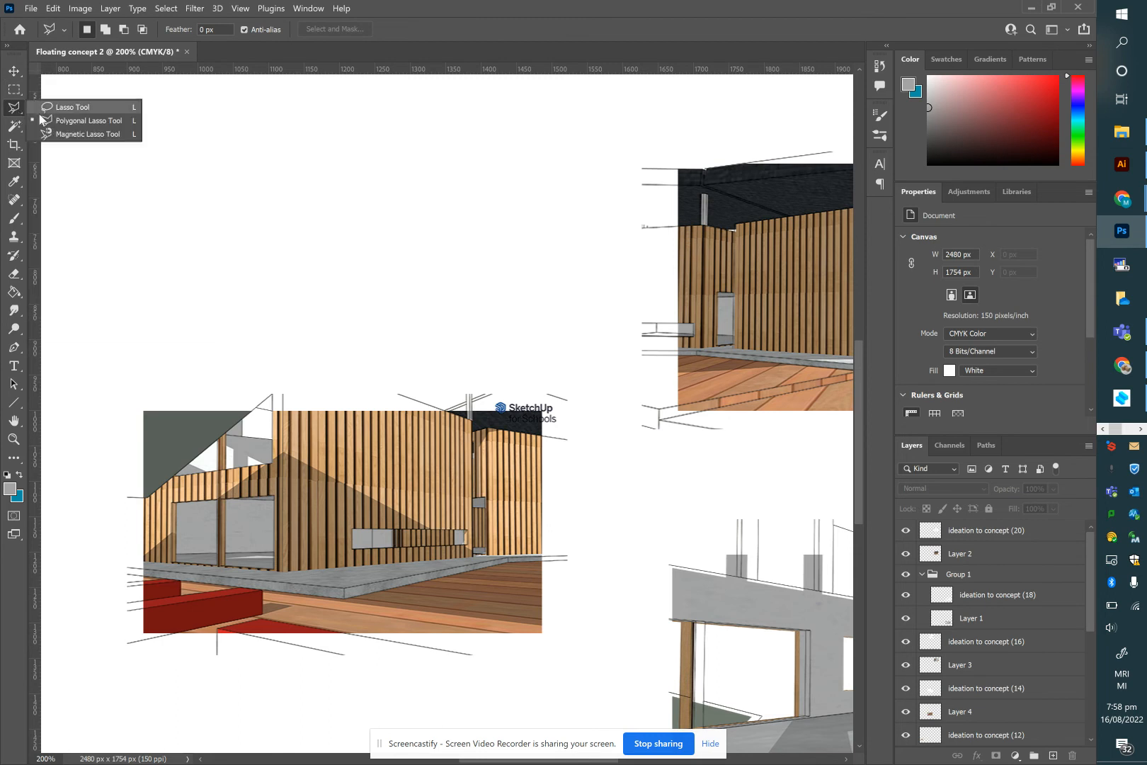
click(44, 121)
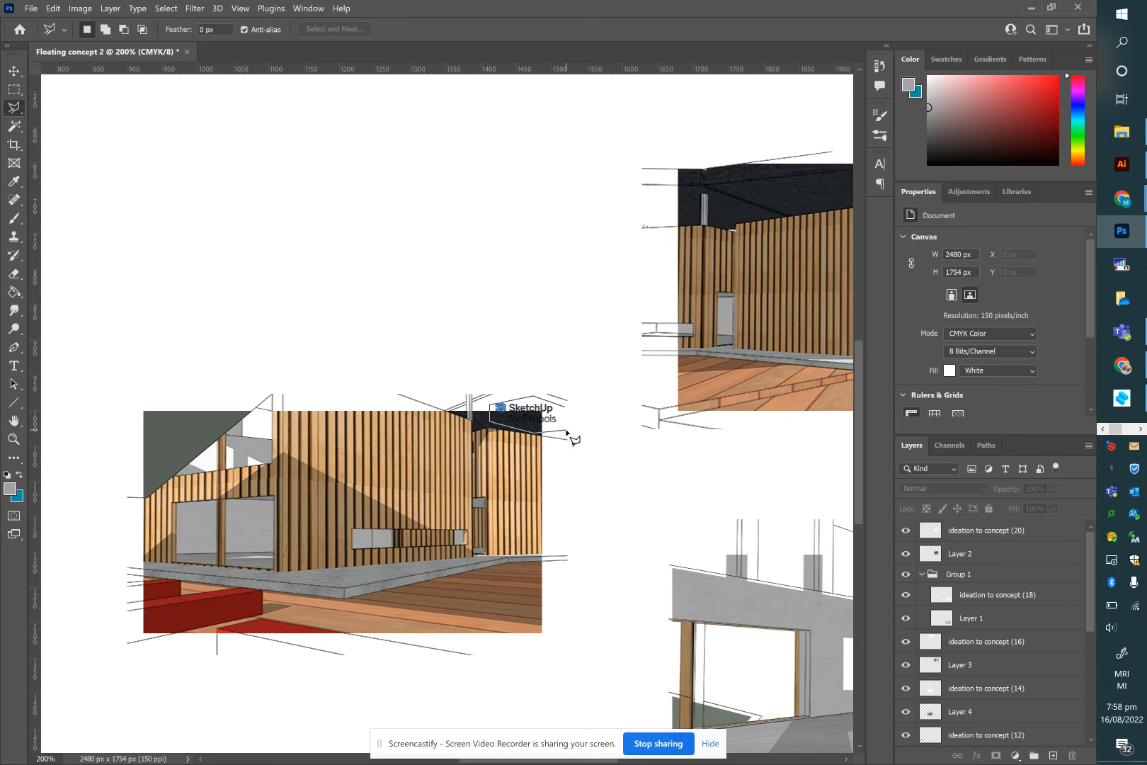
click(568, 412)
Step: Erase the outlined SketchUp logo from the ideation to concept (14) line drawing layer and clear the selection
click(14, 275)
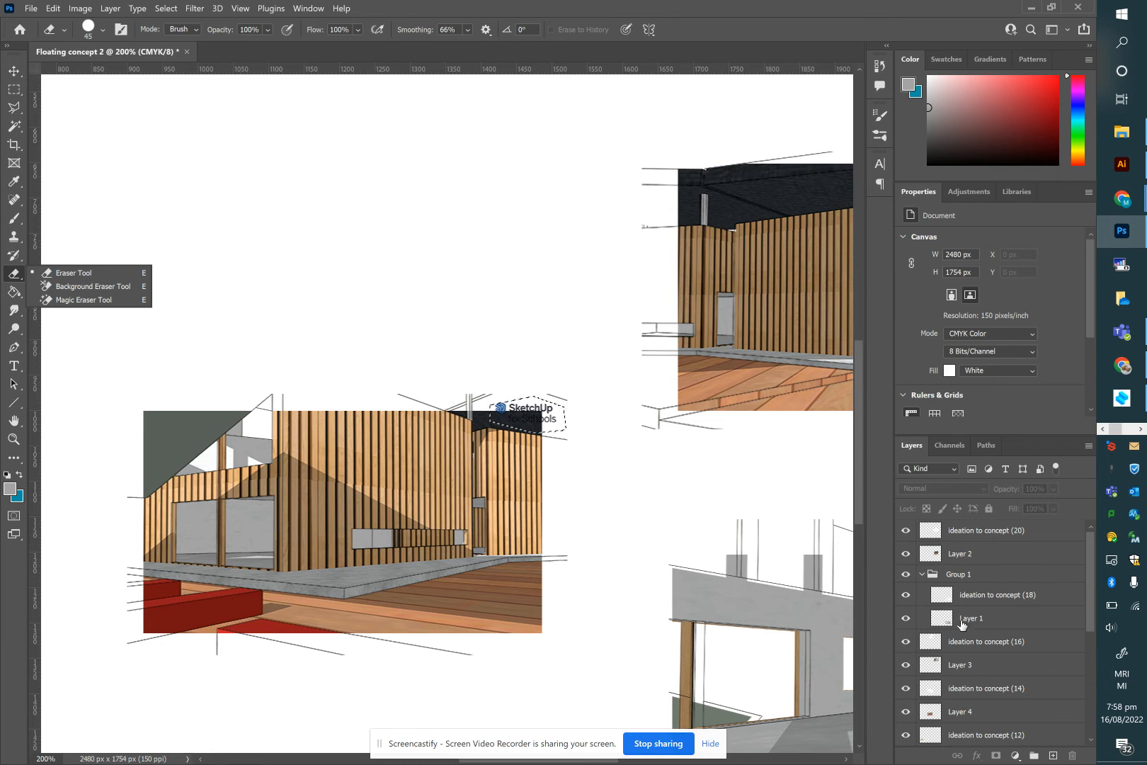
key(v)
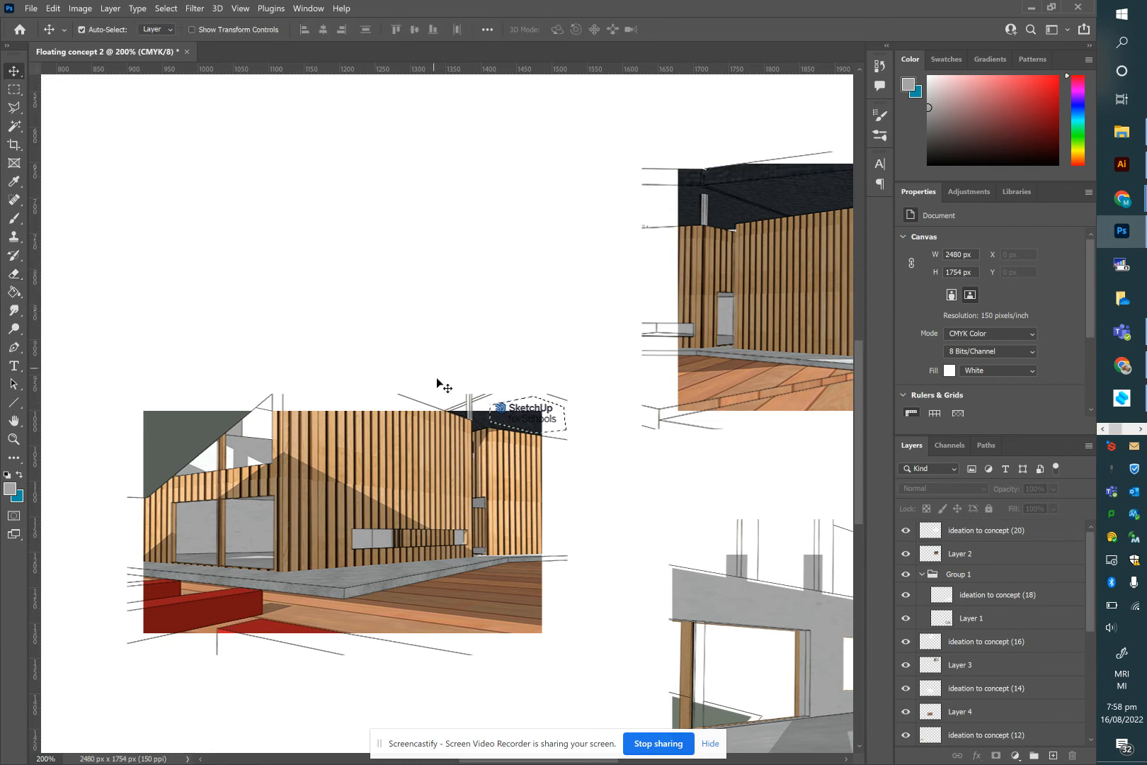
click(470, 410)
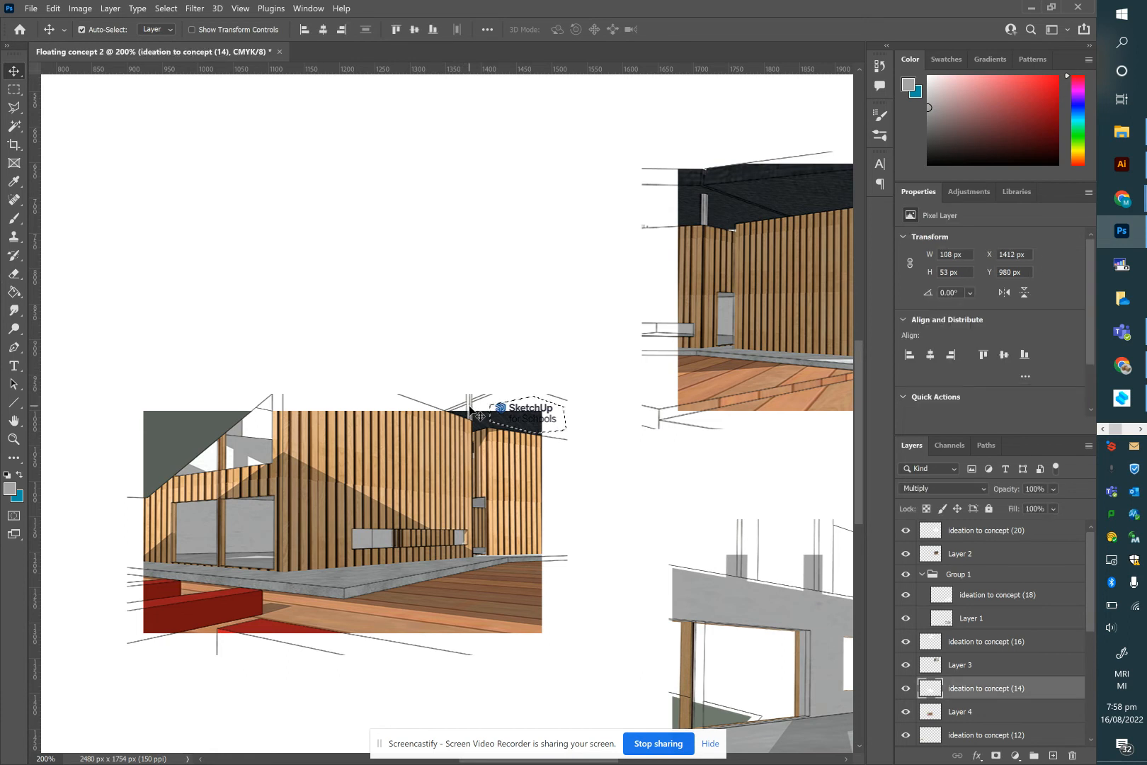
click(14, 273)
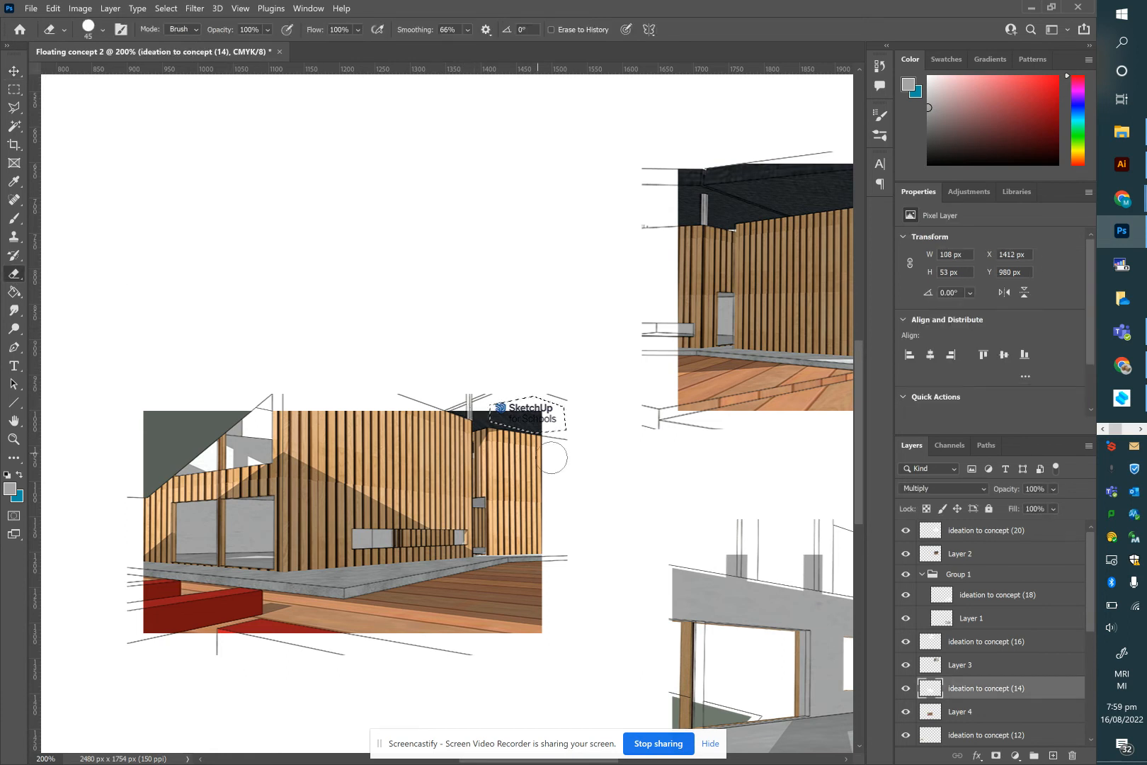
drag(554, 418, 542, 414)
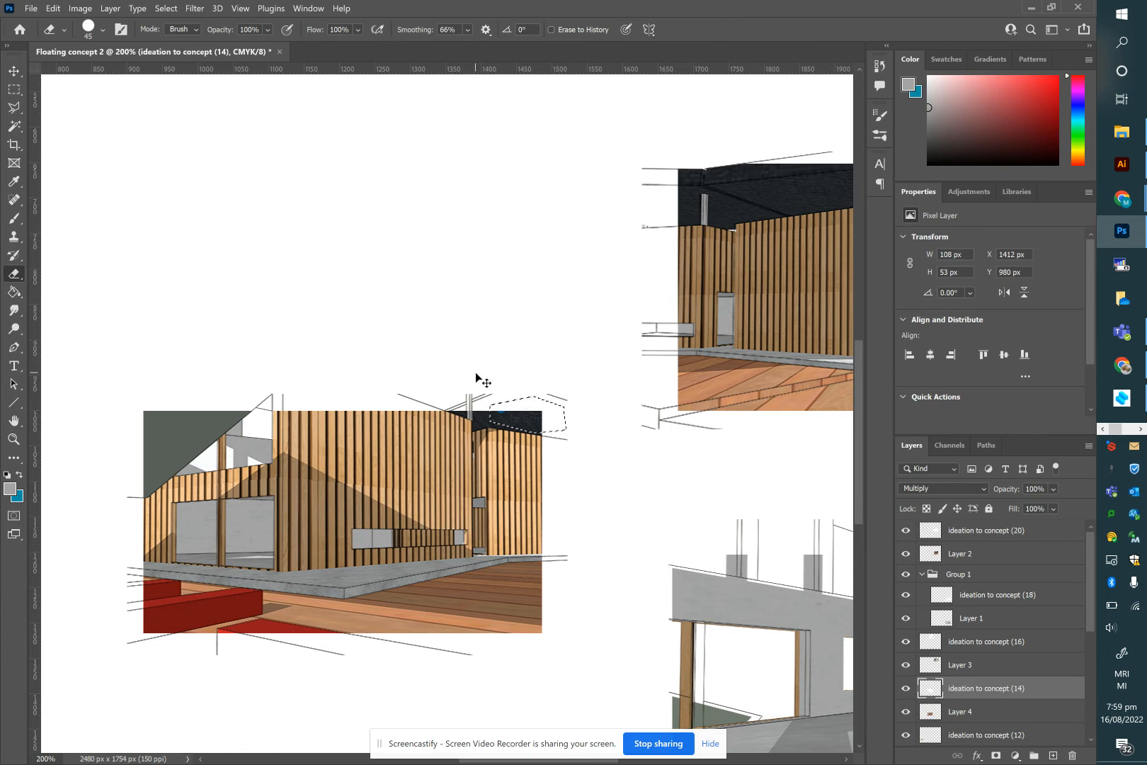
key(ctrl+s)
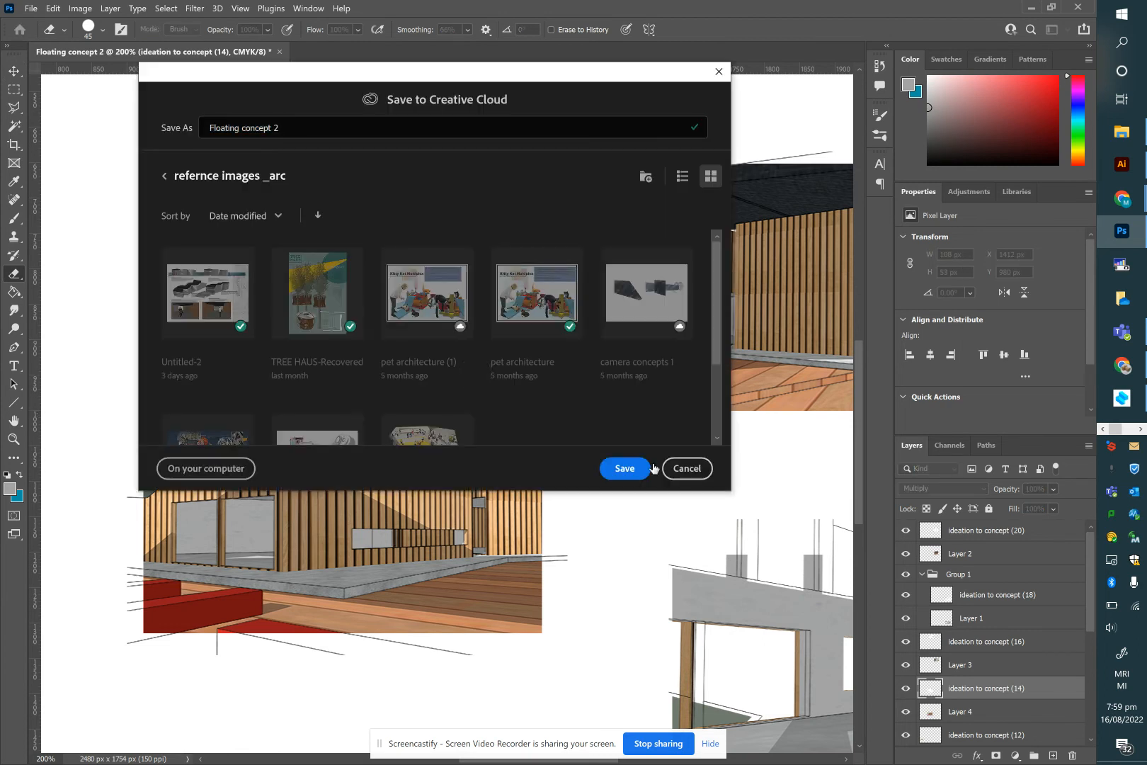
click(686, 468)
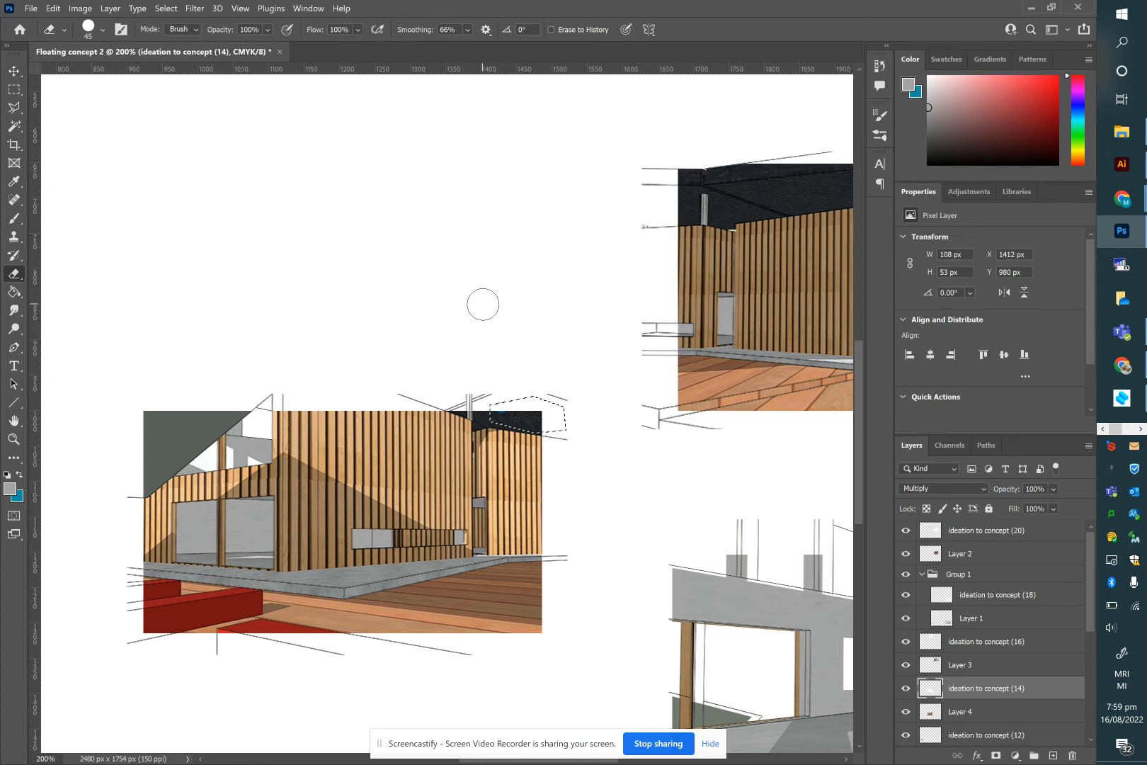
key(ctrl+d)
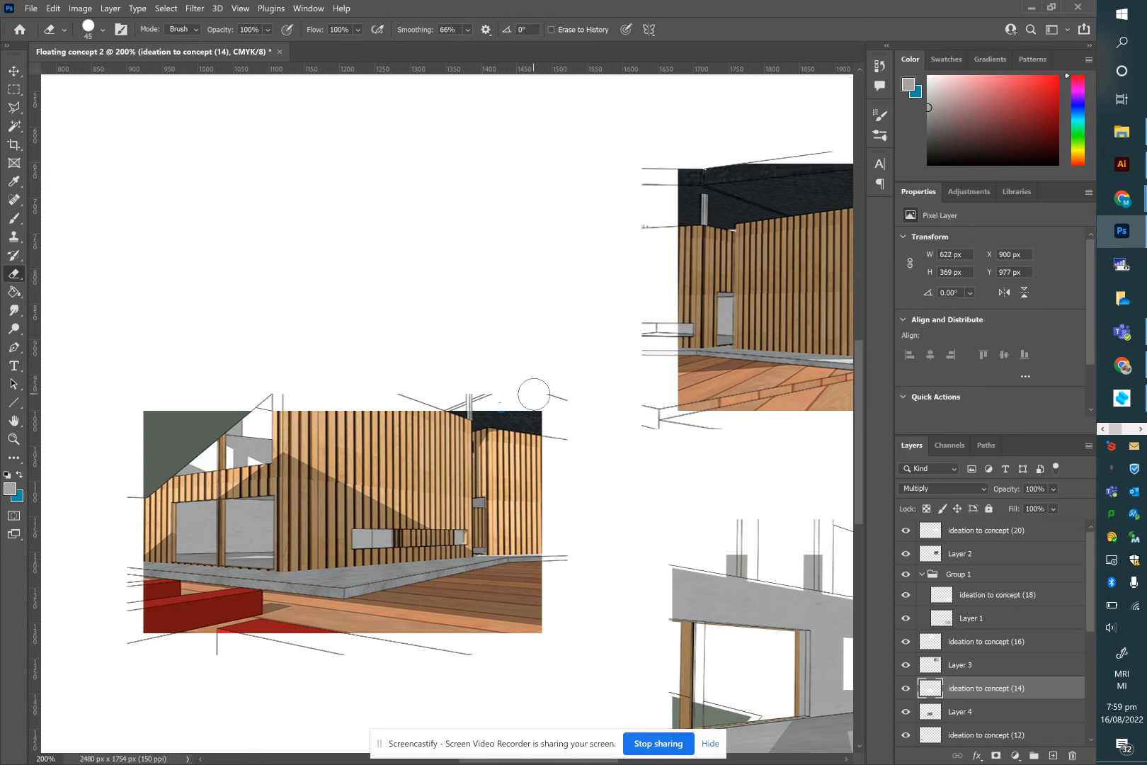
Step: Merge the ideation to concept (14) line drawing with its render on Layer 4 and move the result to about X 878 px, Y 760 px
click(14, 71)
drag(118, 367, 528, 692)
drag(481, 607, 484, 418)
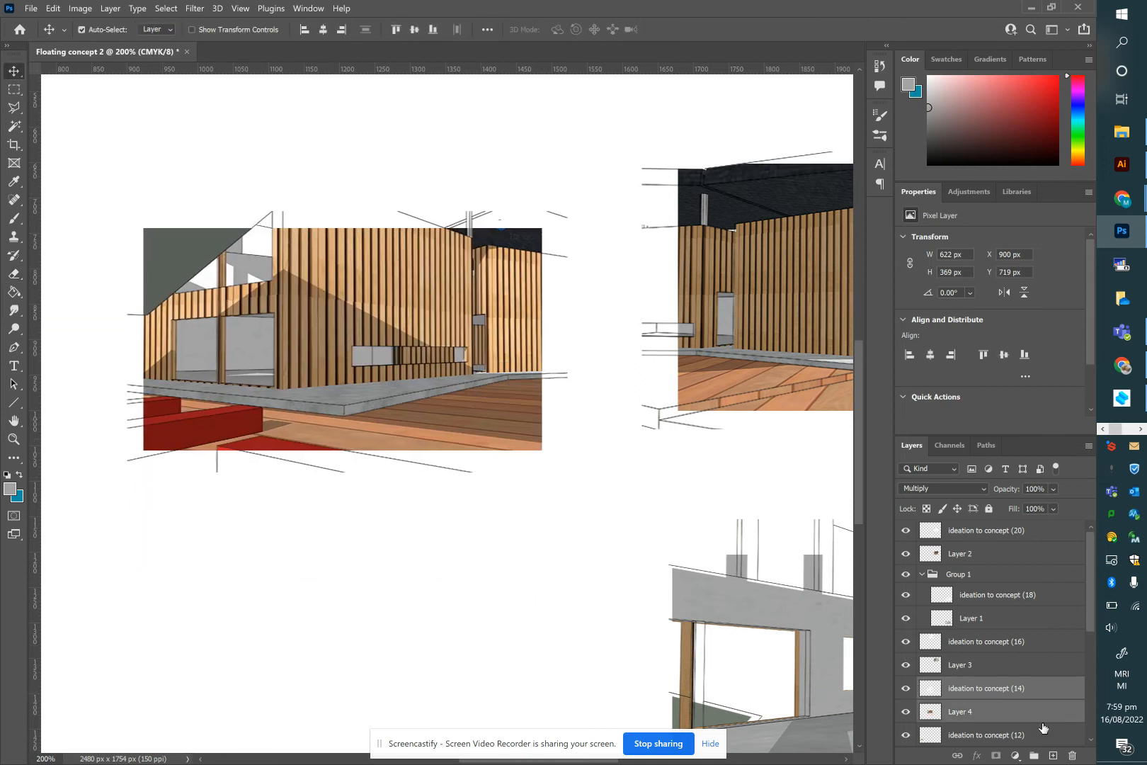
right_click(973, 692)
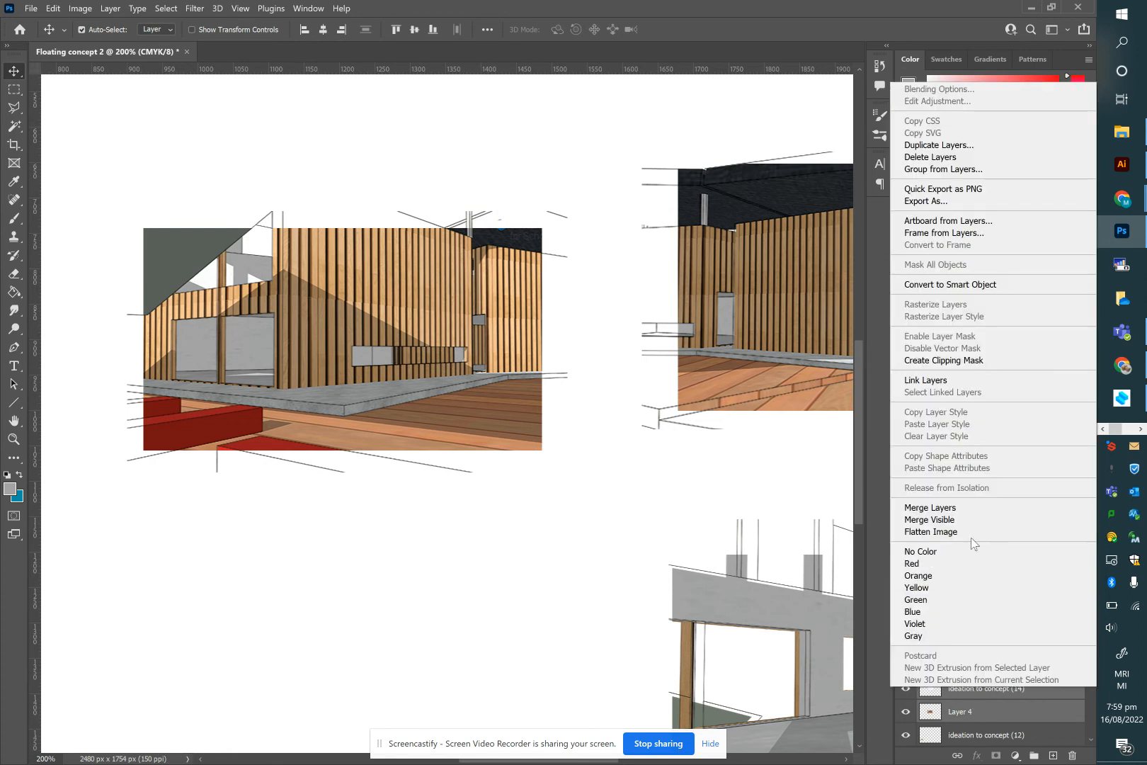
click(968, 512)
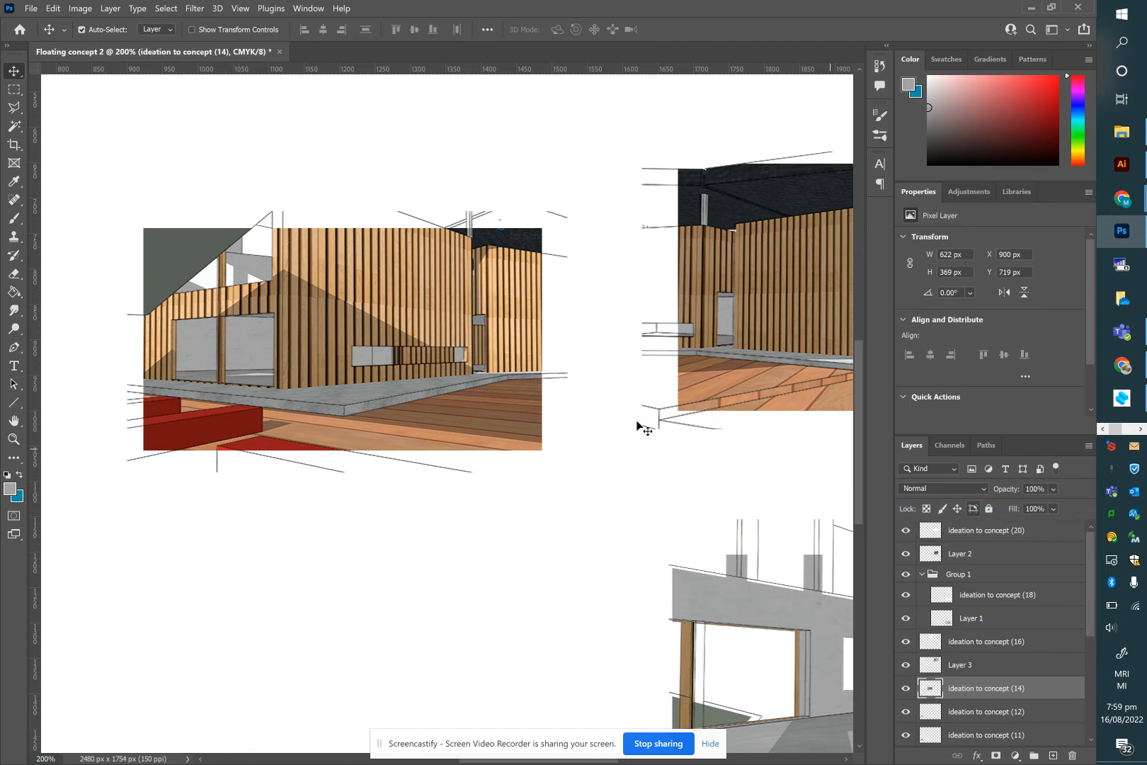
drag(487, 457, 467, 420)
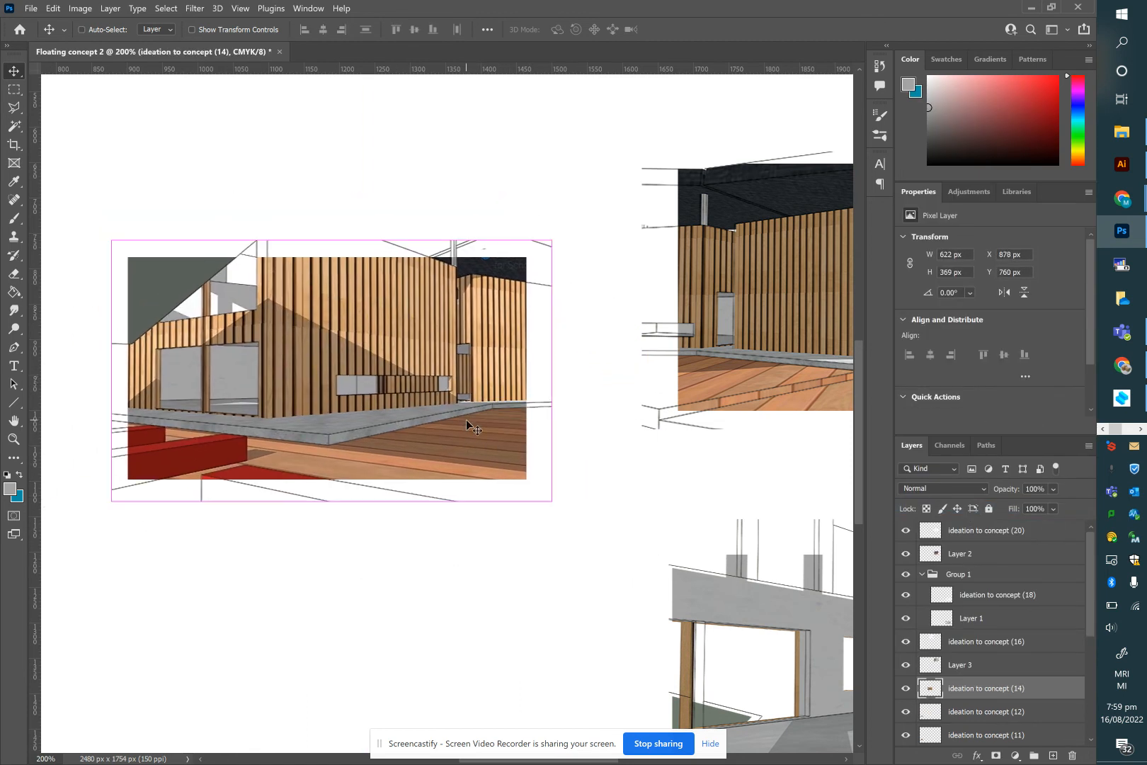
Step: Overlay the interior line drawing near the page's upper edge on its matching render, at about X 1613 px, Y 139 px
key(ctrl+minus)
key(ctrl+minus)
key(ctrl+minus)
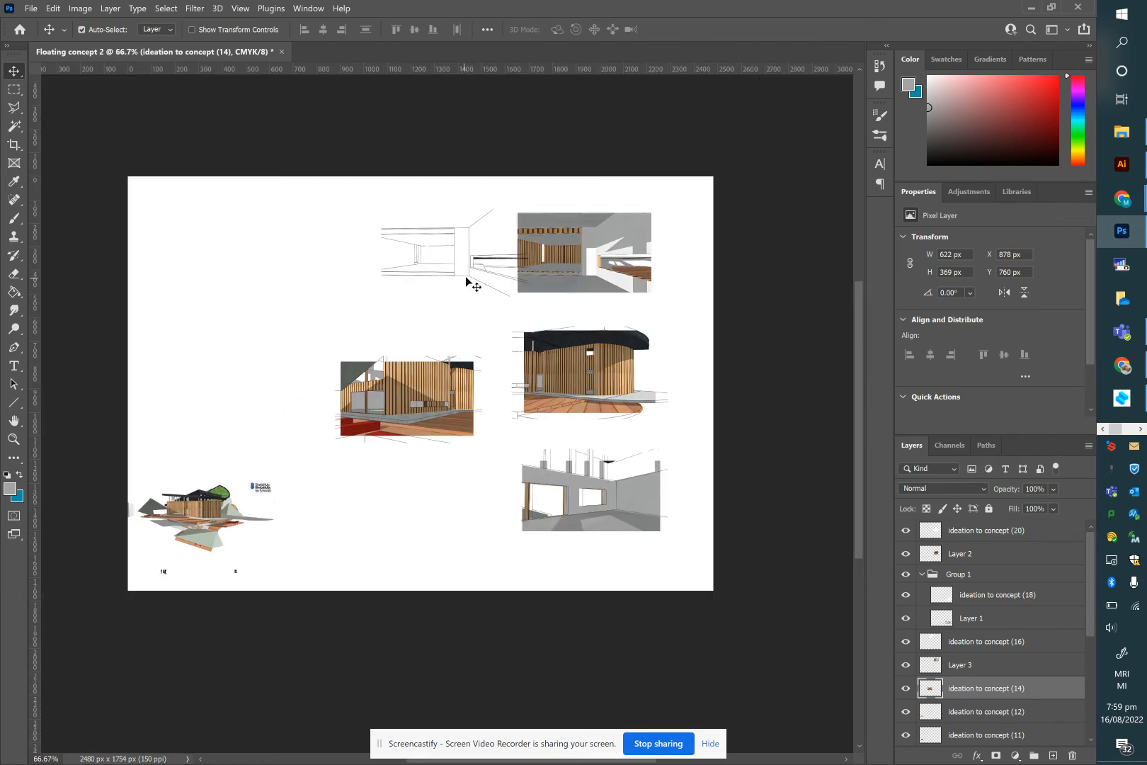
mouse_move(473, 268)
mouse_down()
mouse_move(410, 273)
mouse_move(599, 263)
mouse_up()
Step: Merge the ideation to concept (16) line drawing with its interior render on Layer 3
drag(476, 206, 650, 297)
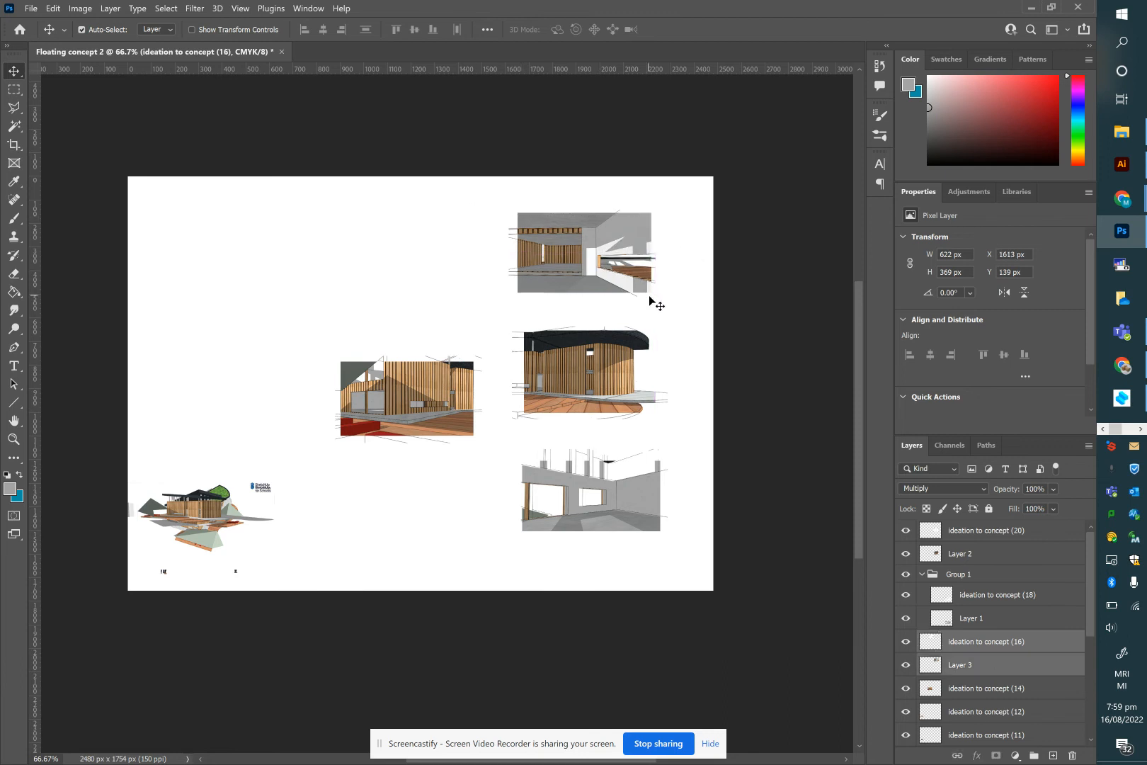
click(977, 646)
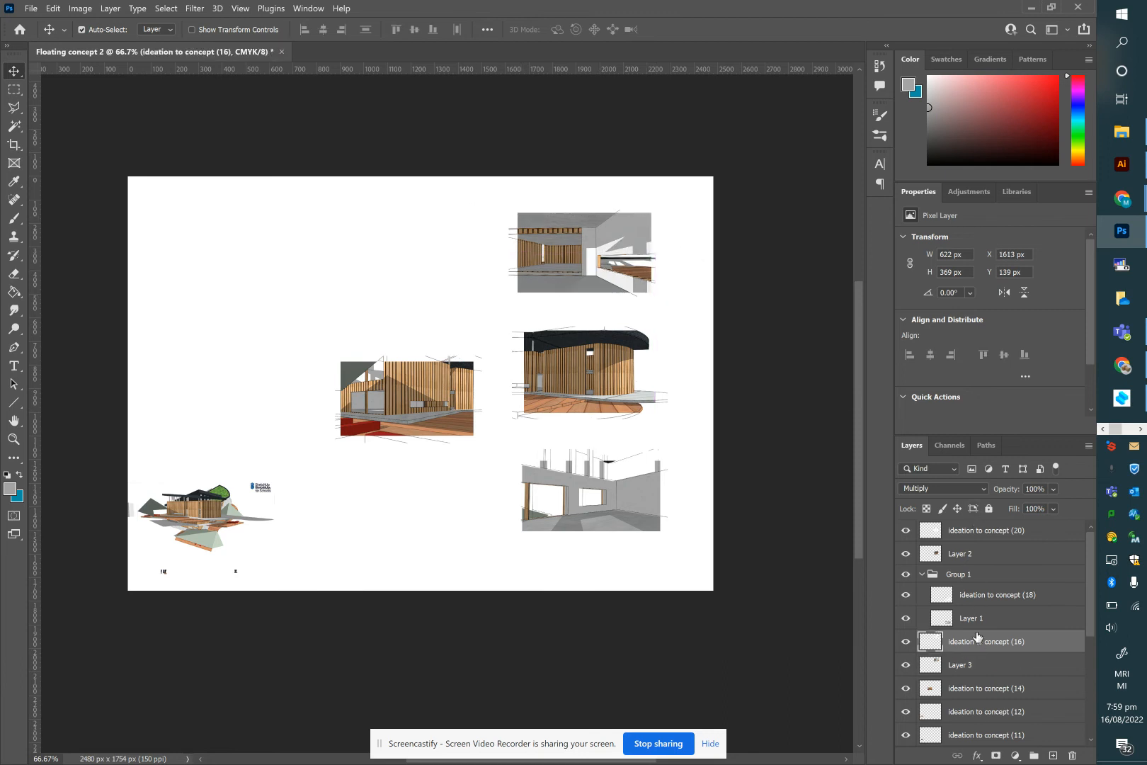
shift+click(967, 667)
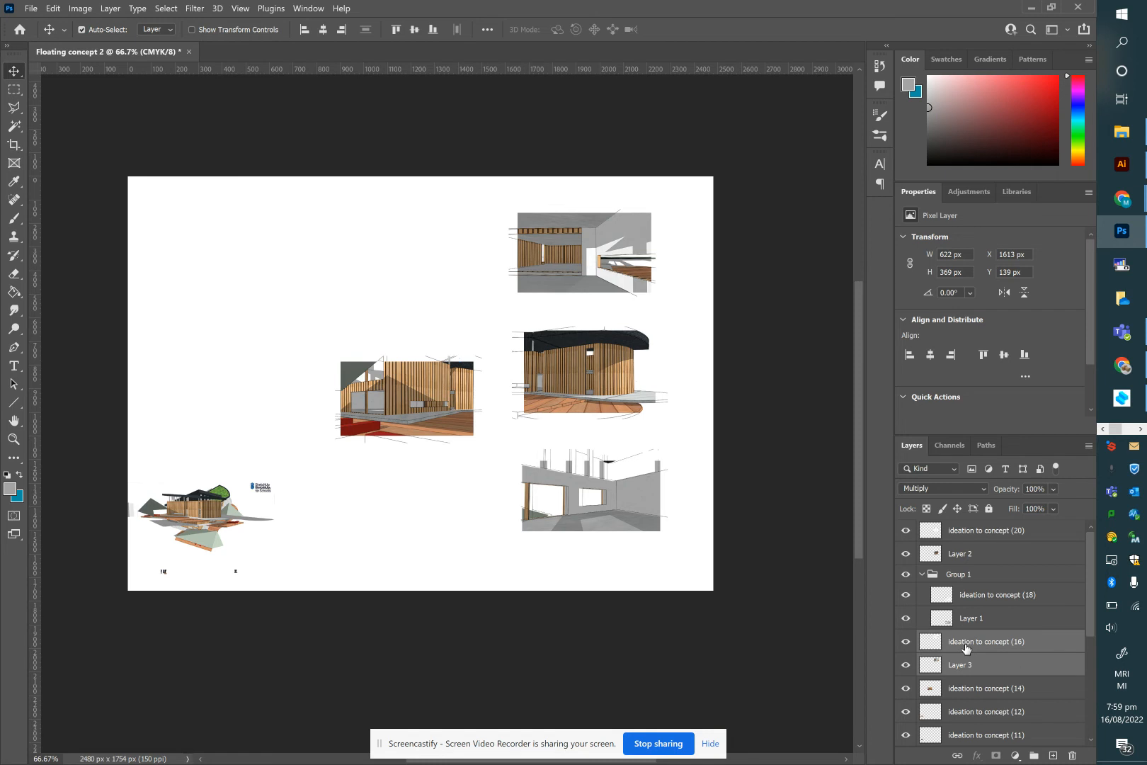
click(965, 648)
shift+click(968, 663)
right_click(968, 646)
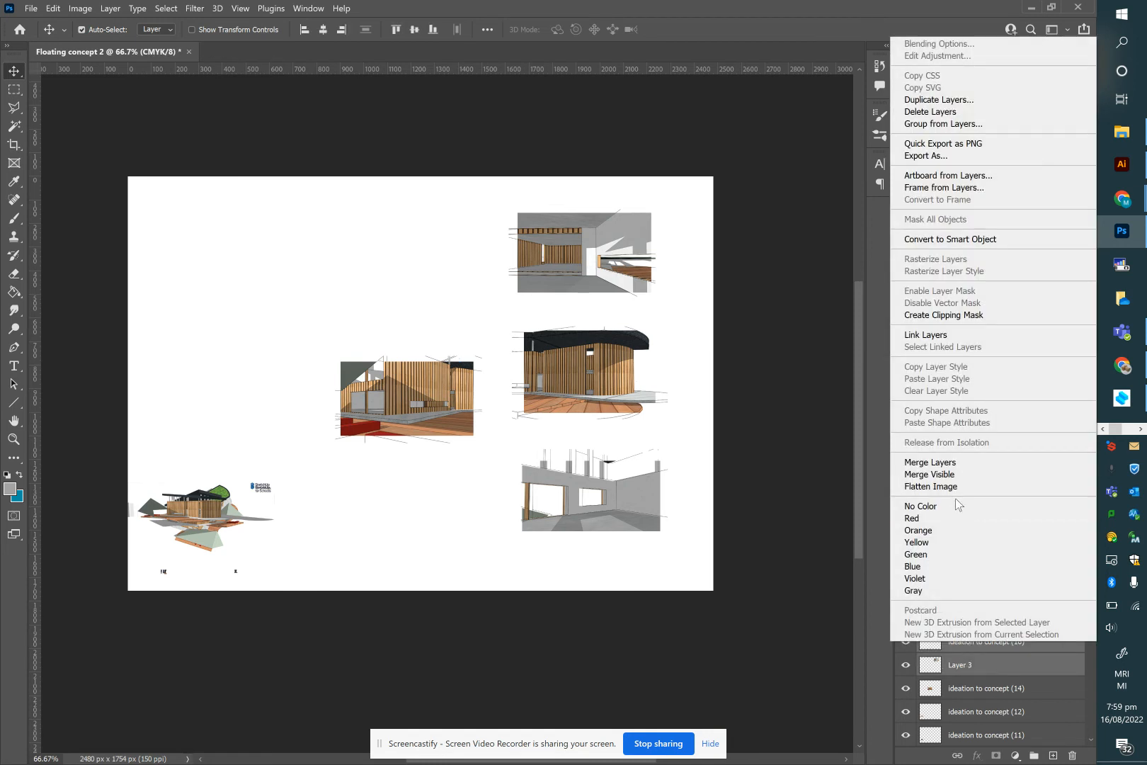
click(949, 462)
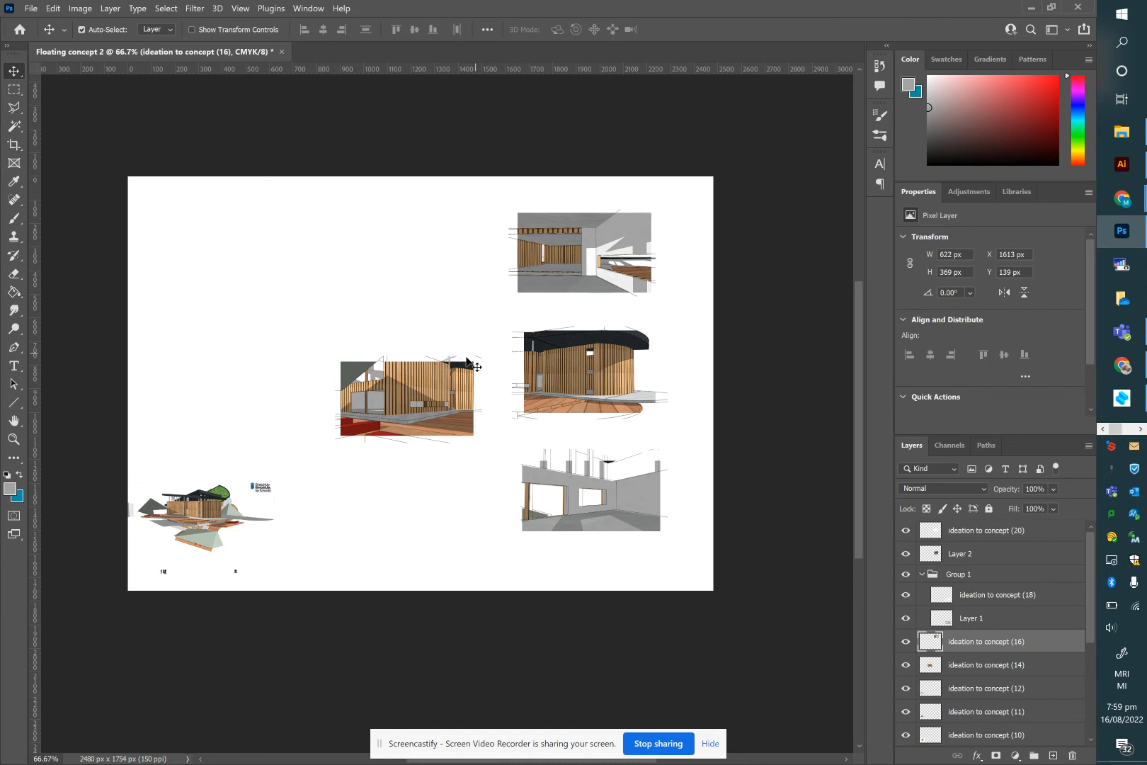
Step: Stack the four render views in one column along the page's right side, scaled to about 87.65%, with the second view shifted slightly down
drag(358, 424, 583, 168)
drag(468, 122, 658, 547)
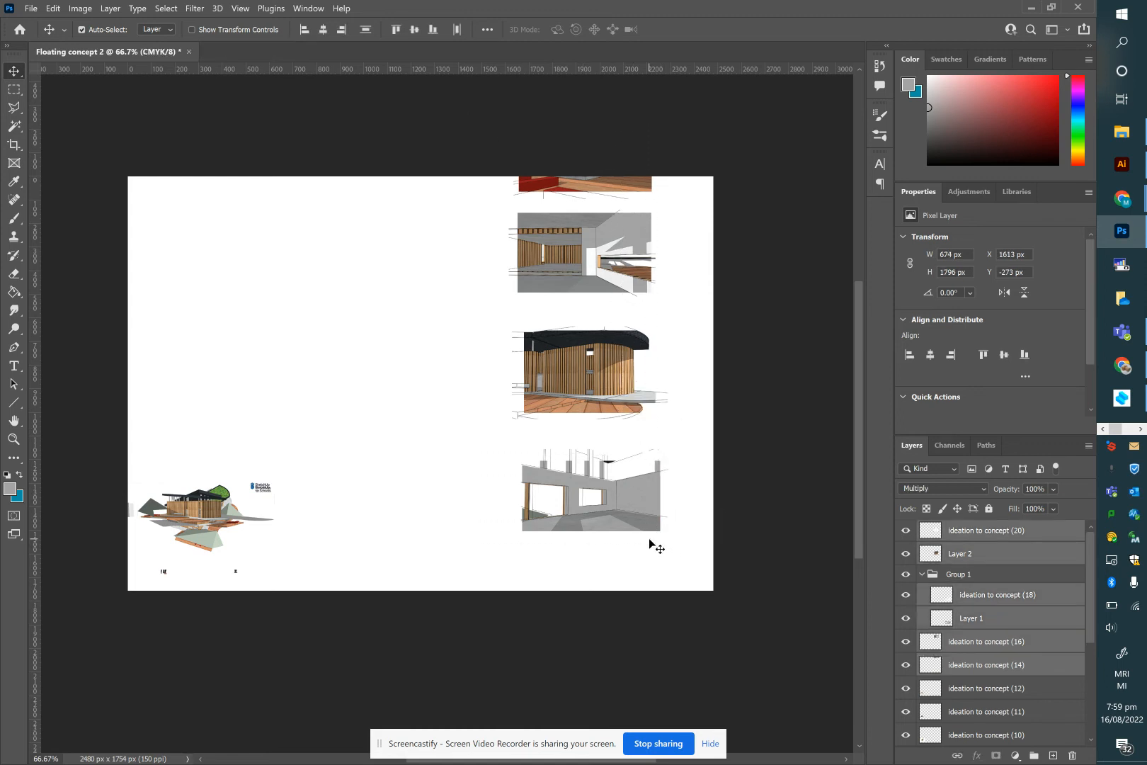
key(ctrl+t)
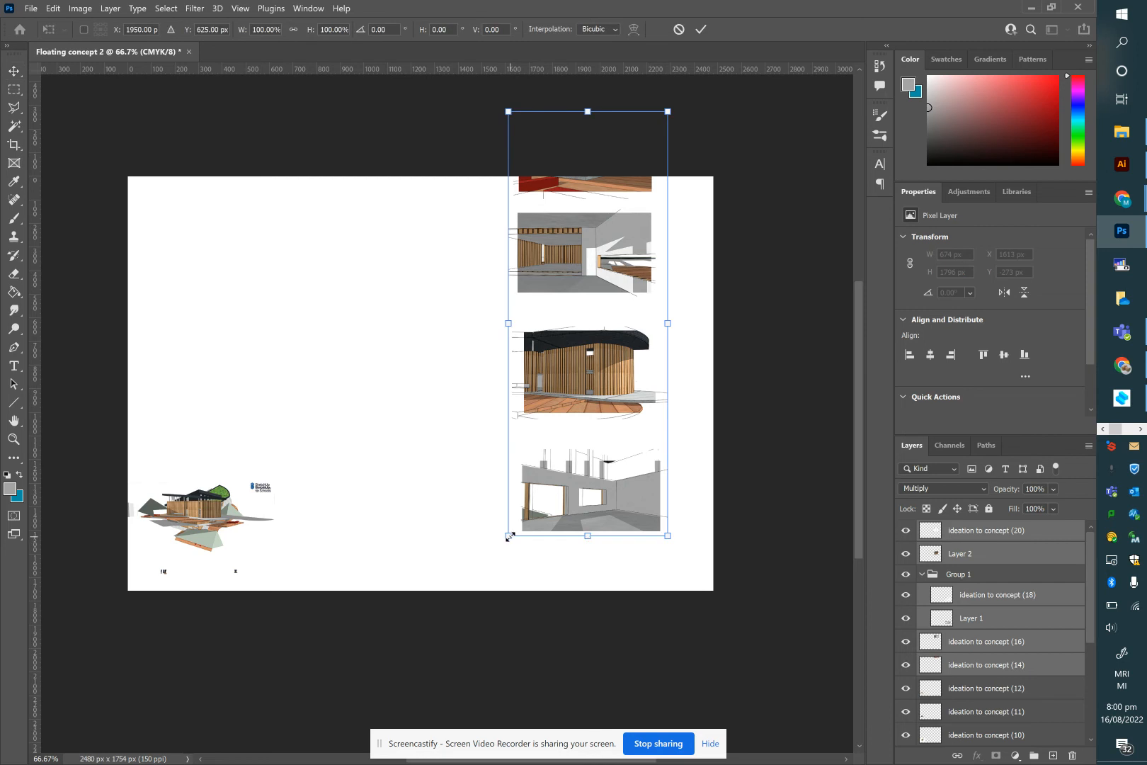
drag(518, 522, 595, 536)
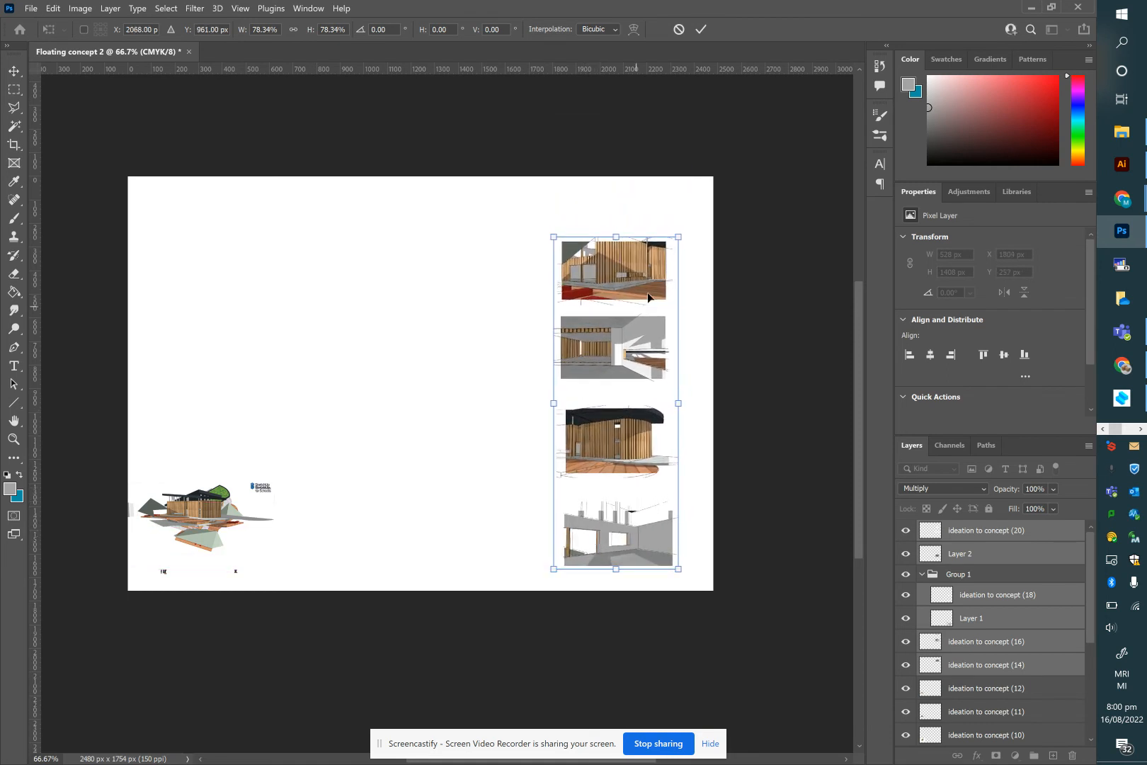
drag(682, 229, 702, 199)
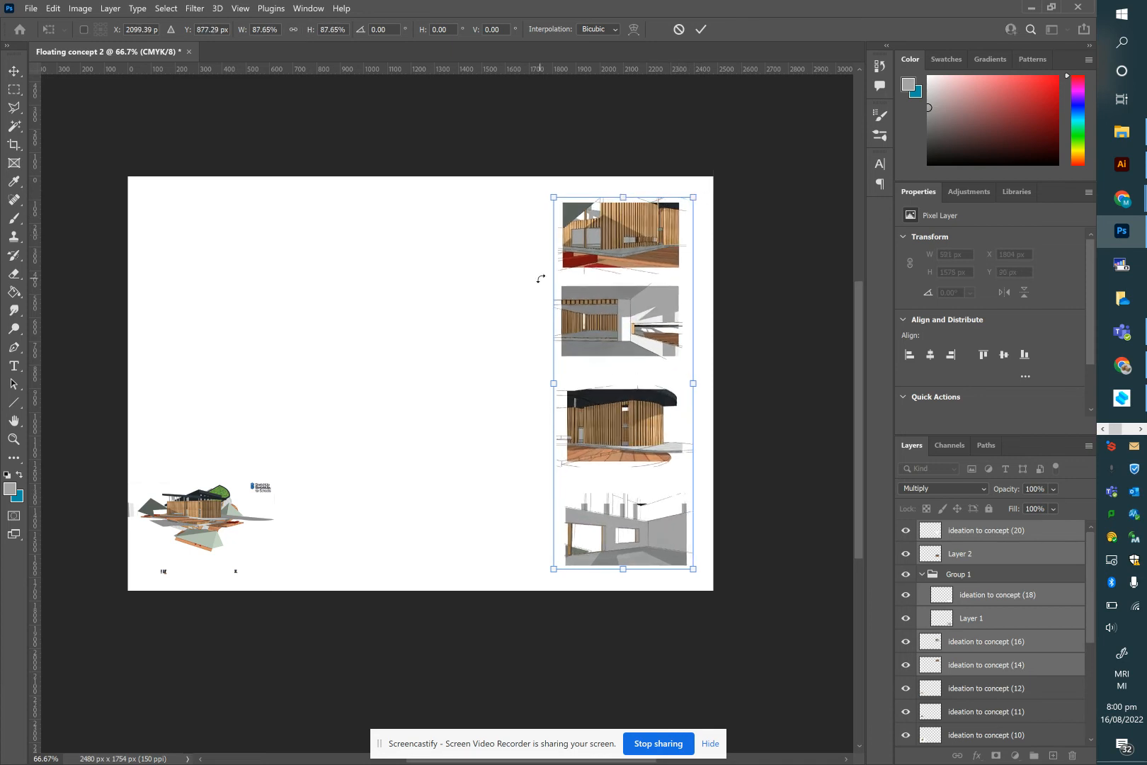
key(Return)
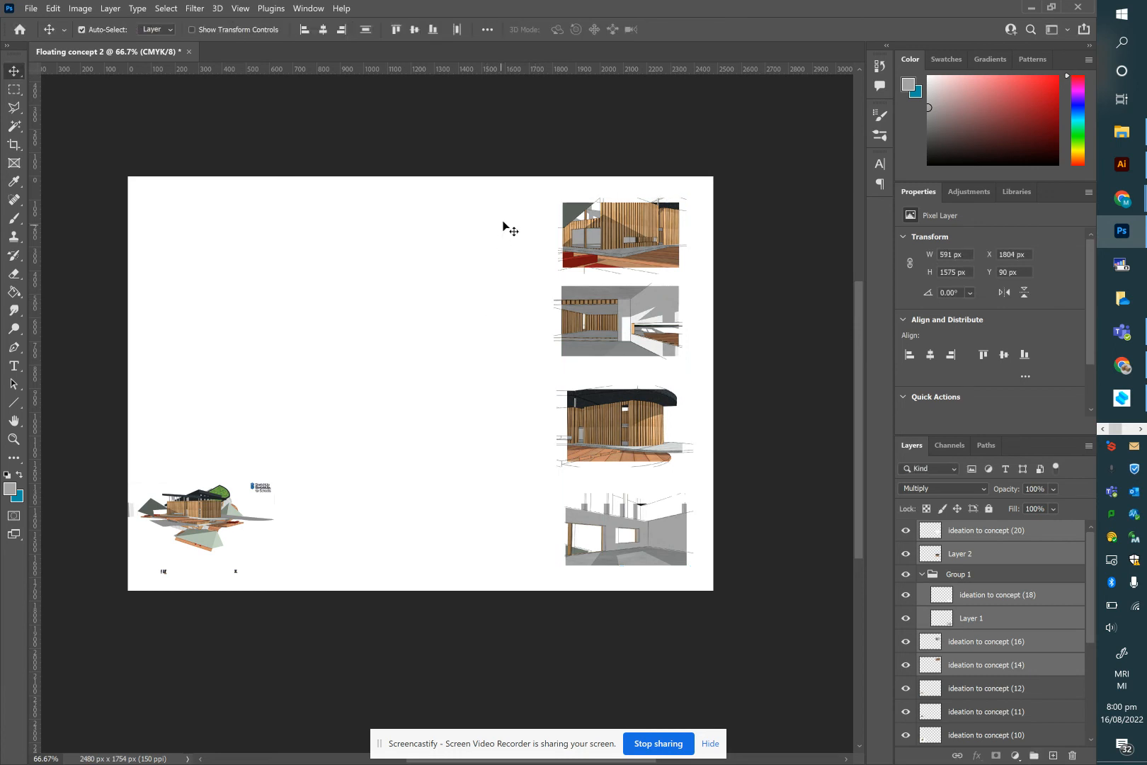
drag(595, 329, 595, 338)
click(486, 347)
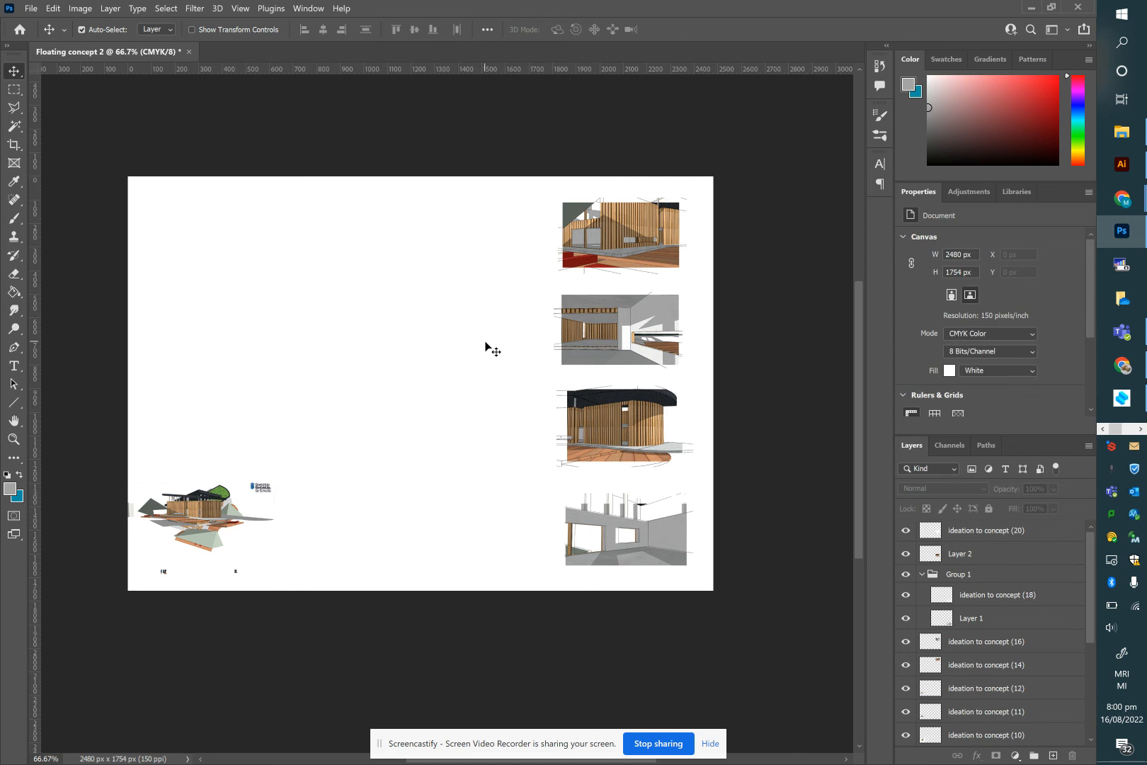
Step: Spread the overlapping small building views from the page's lower-left corner across the empty area
drag(205, 514, 257, 292)
drag(204, 519, 437, 304)
drag(174, 560, 352, 370)
Step: Scale the people and ocean water images together to about 316% and move them to about X 346 px, Y 1460 px
drag(133, 559, 310, 600)
key(ctrl+t)
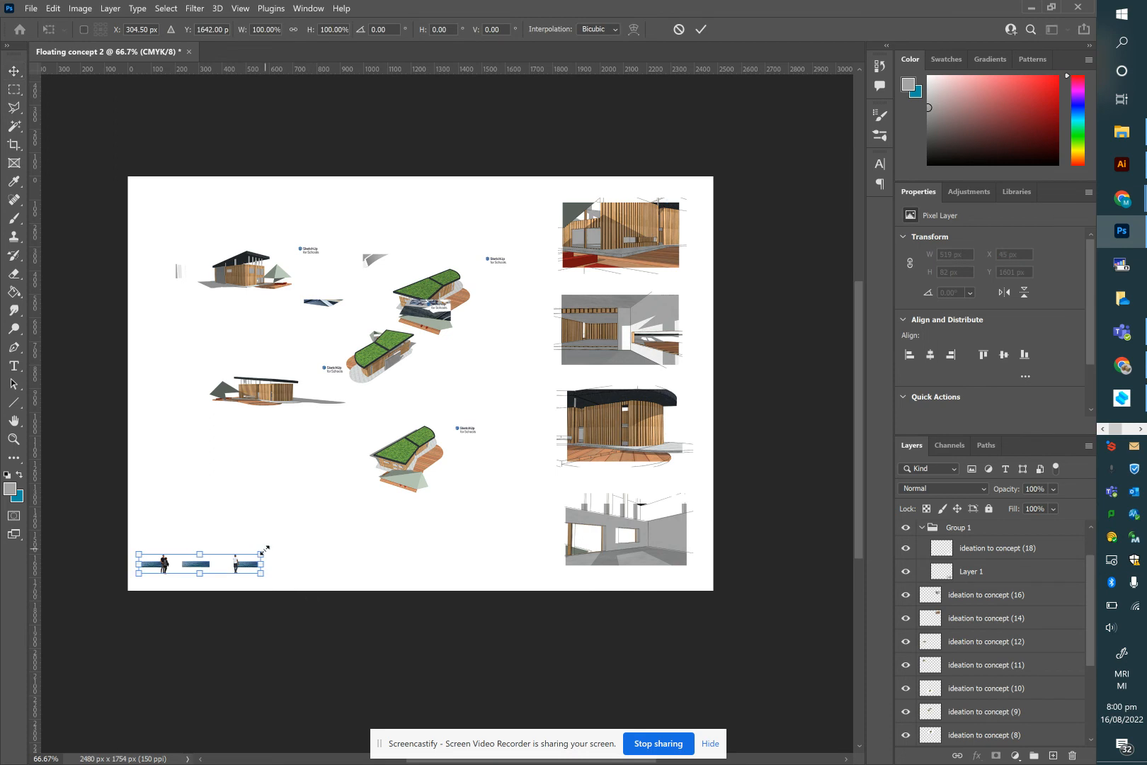
drag(262, 555, 516, 461)
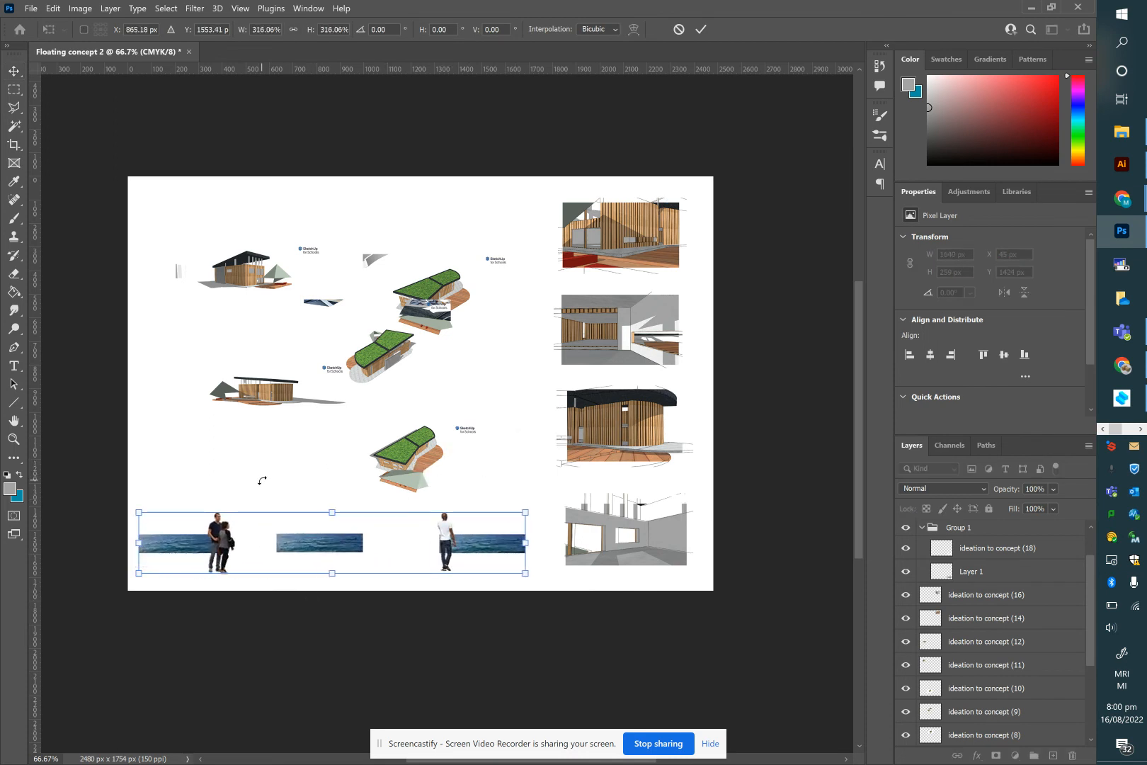
key(Return)
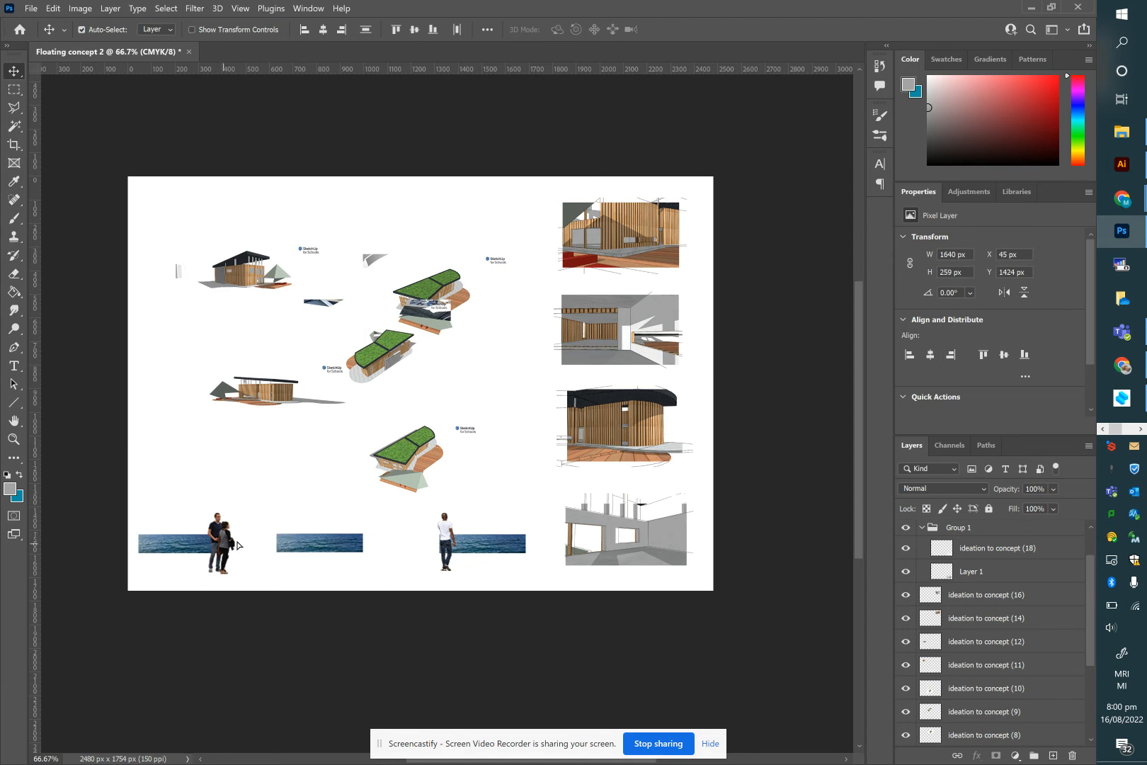
drag(224, 543, 285, 557)
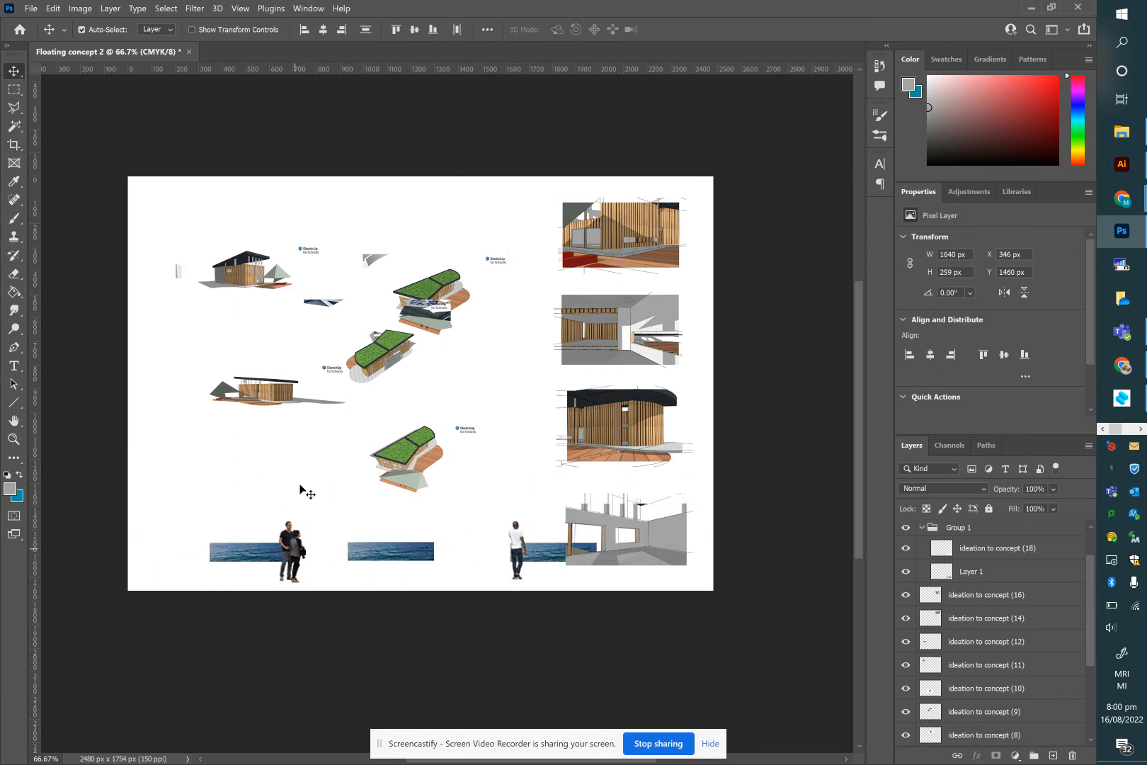
Step: Move the man in the white shirt onto the bottom interior view and reorder the person2 layer directly above Layer 2
drag(522, 542, 591, 531)
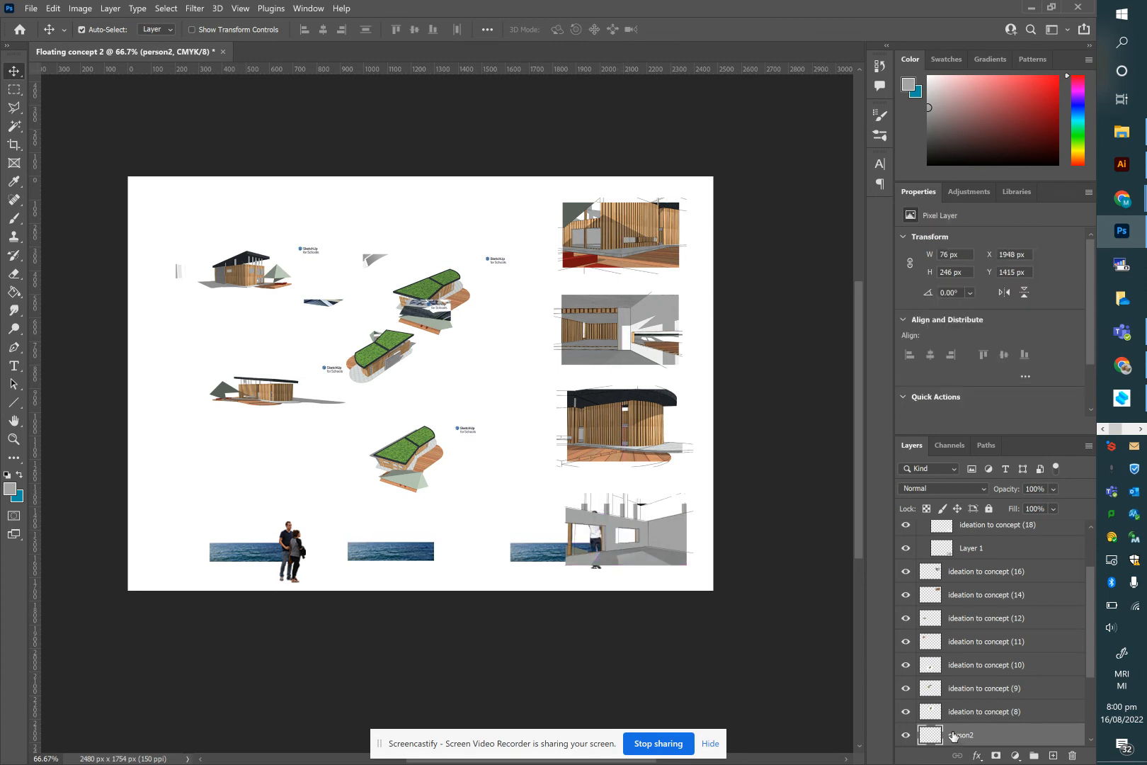
drag(952, 735, 943, 567)
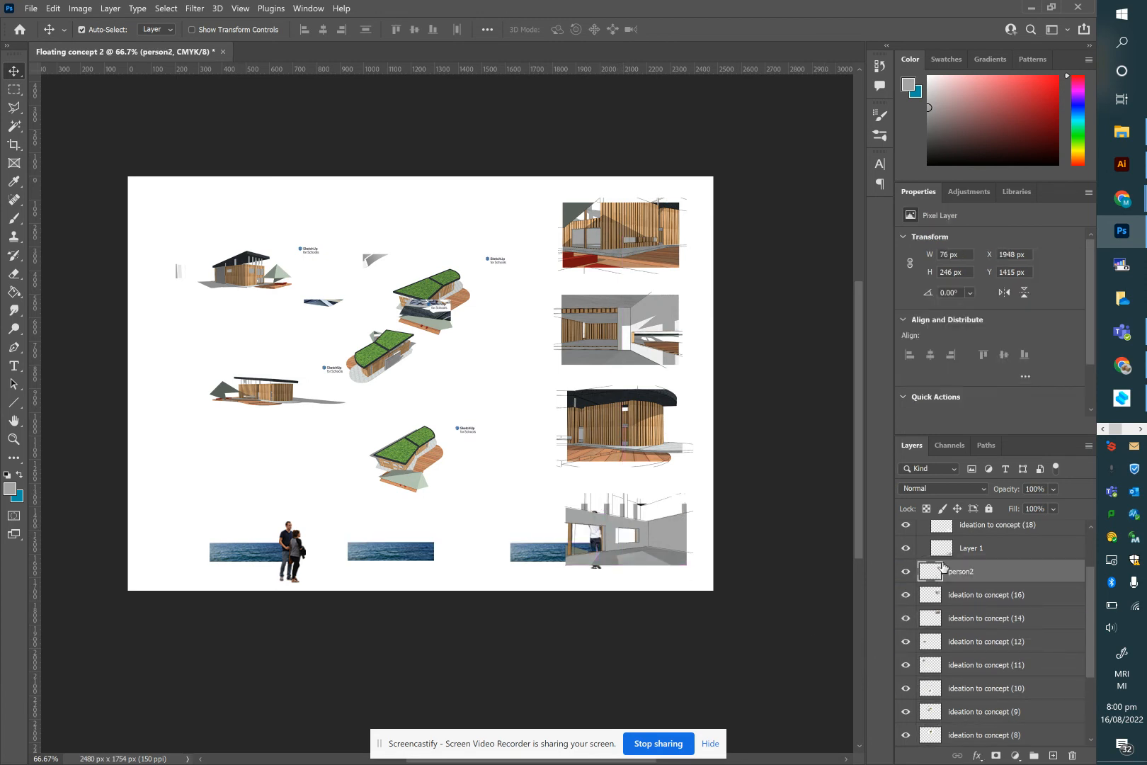
drag(1090, 599, 1090, 567)
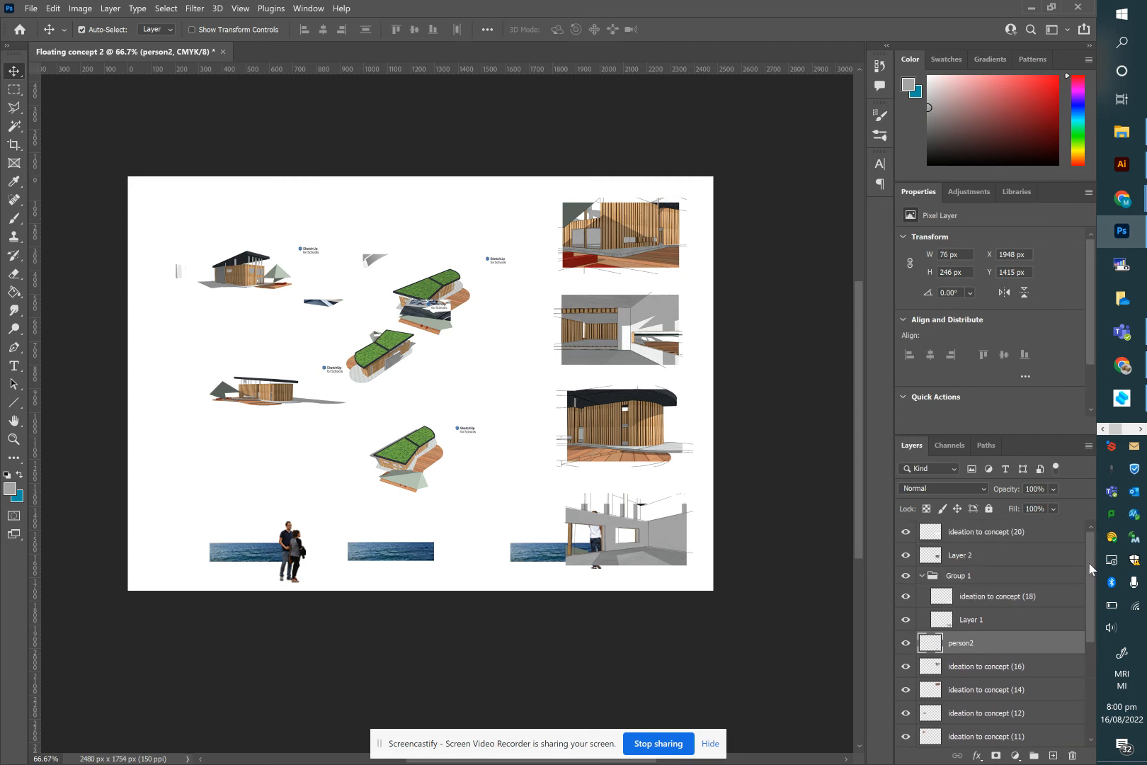
drag(1033, 643, 1016, 543)
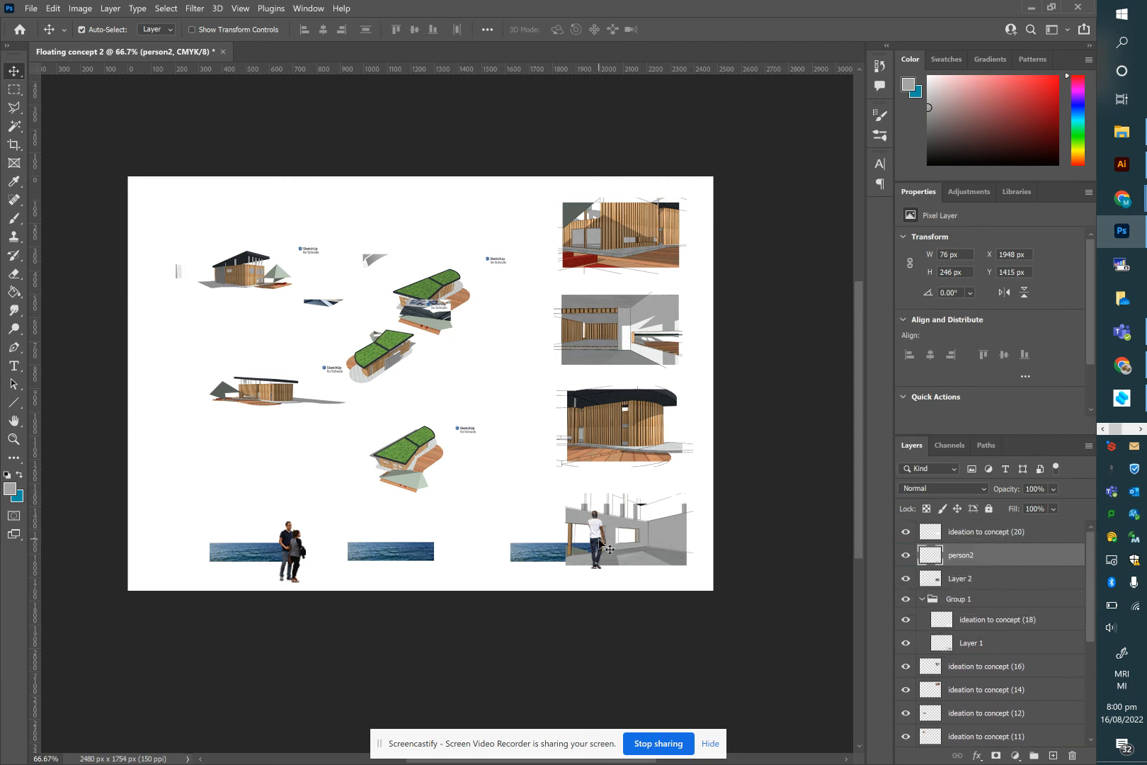
Step: Scale the man in the bottom interior view to about 58% and place him near the window at about X 2066 px, Y 1522 px
drag(602, 546, 646, 536)
key(ctrl+plus)
key(ctrl+plus)
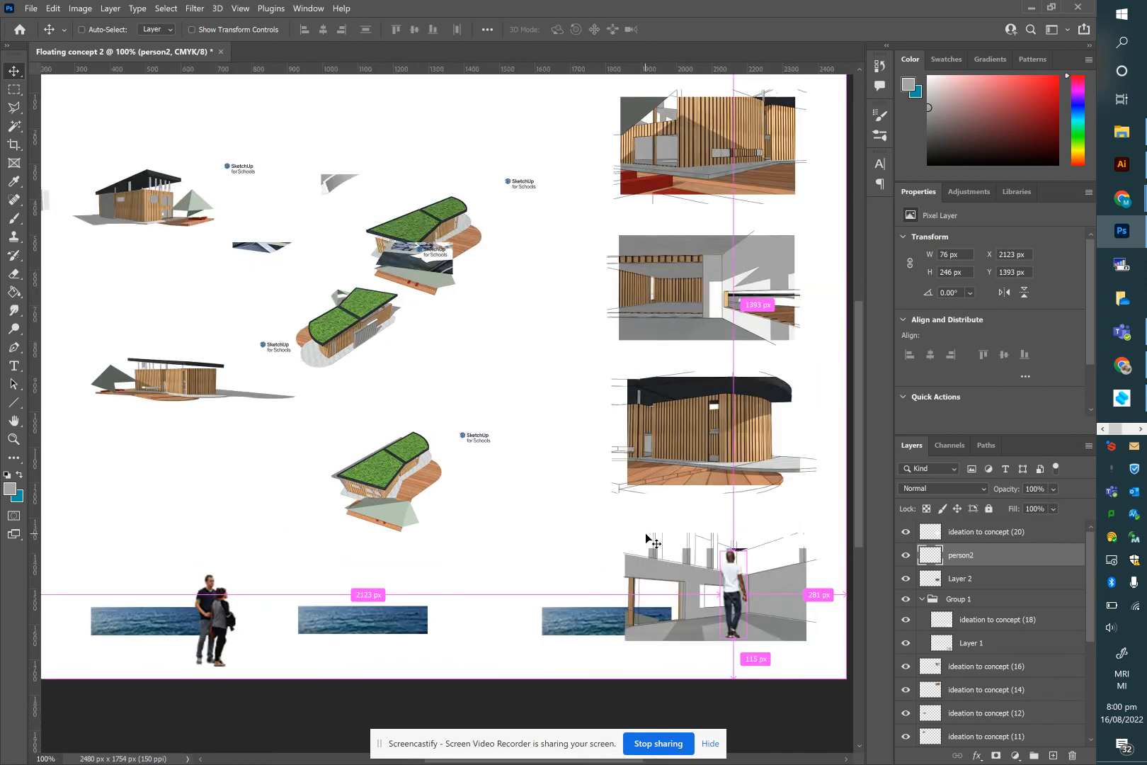
ctrl+scroll(648, 539, left, 2)
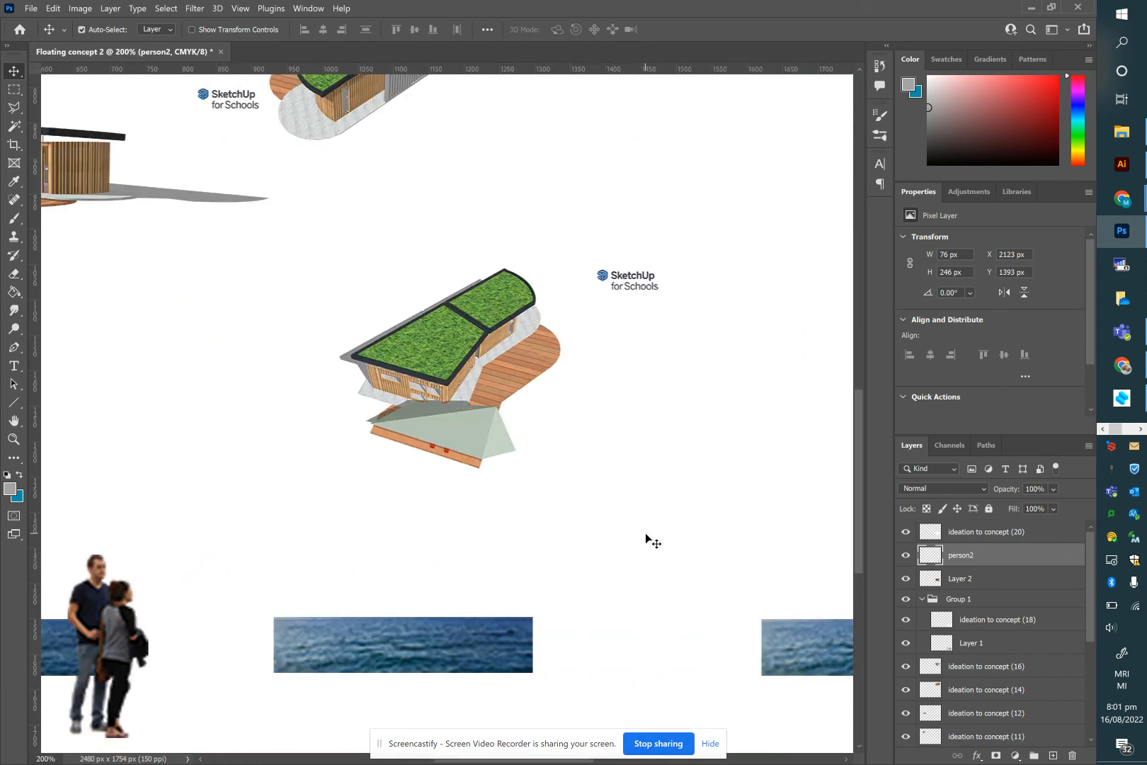
ctrl+scroll(648, 540, right, 6)
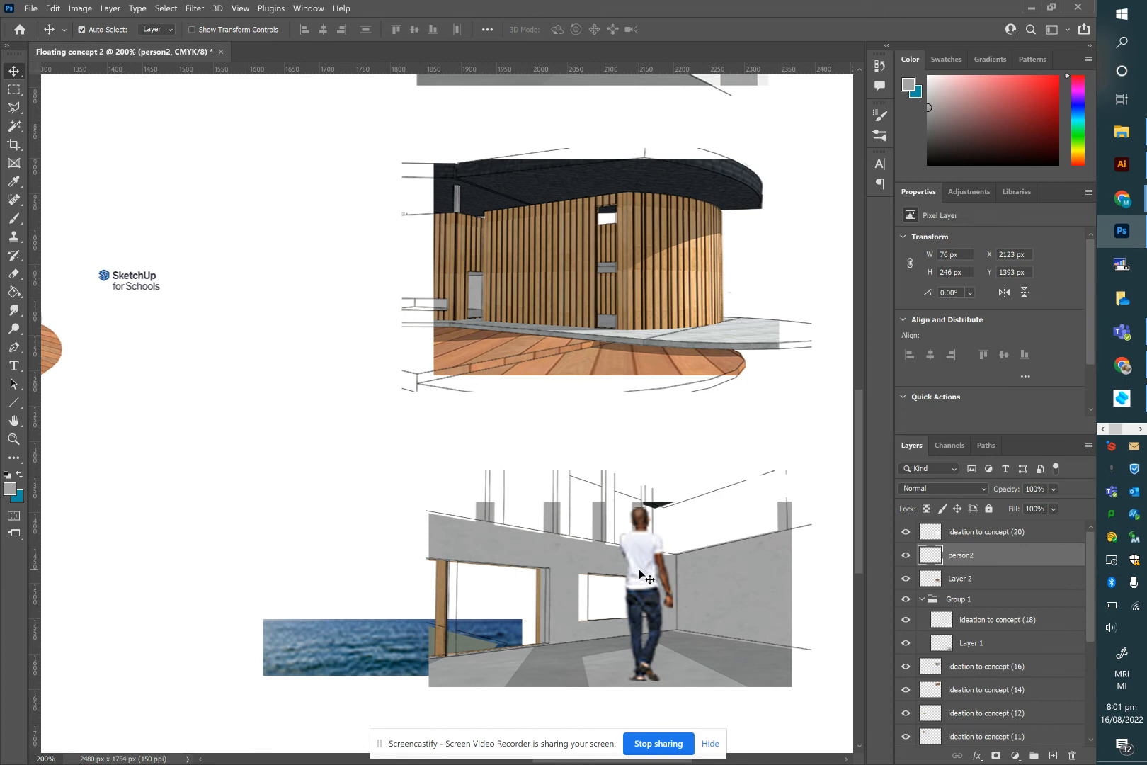
drag(621, 557, 633, 594)
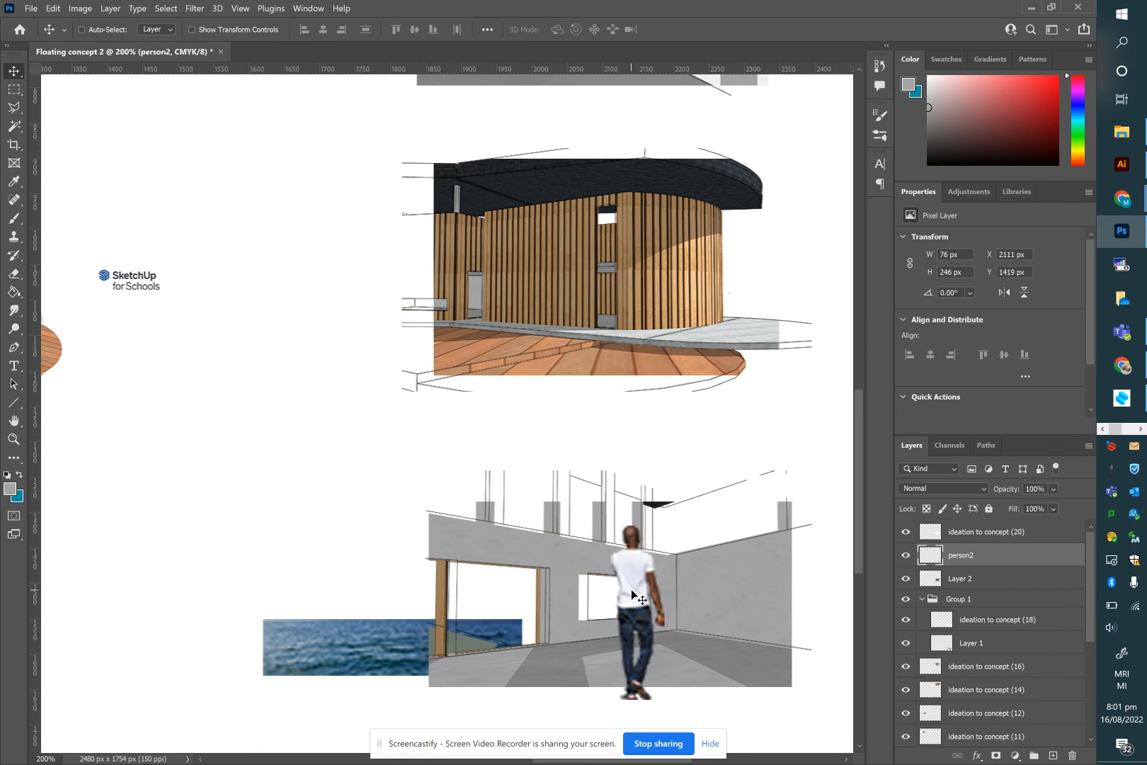
key(ctrl+t)
drag(664, 528, 594, 644)
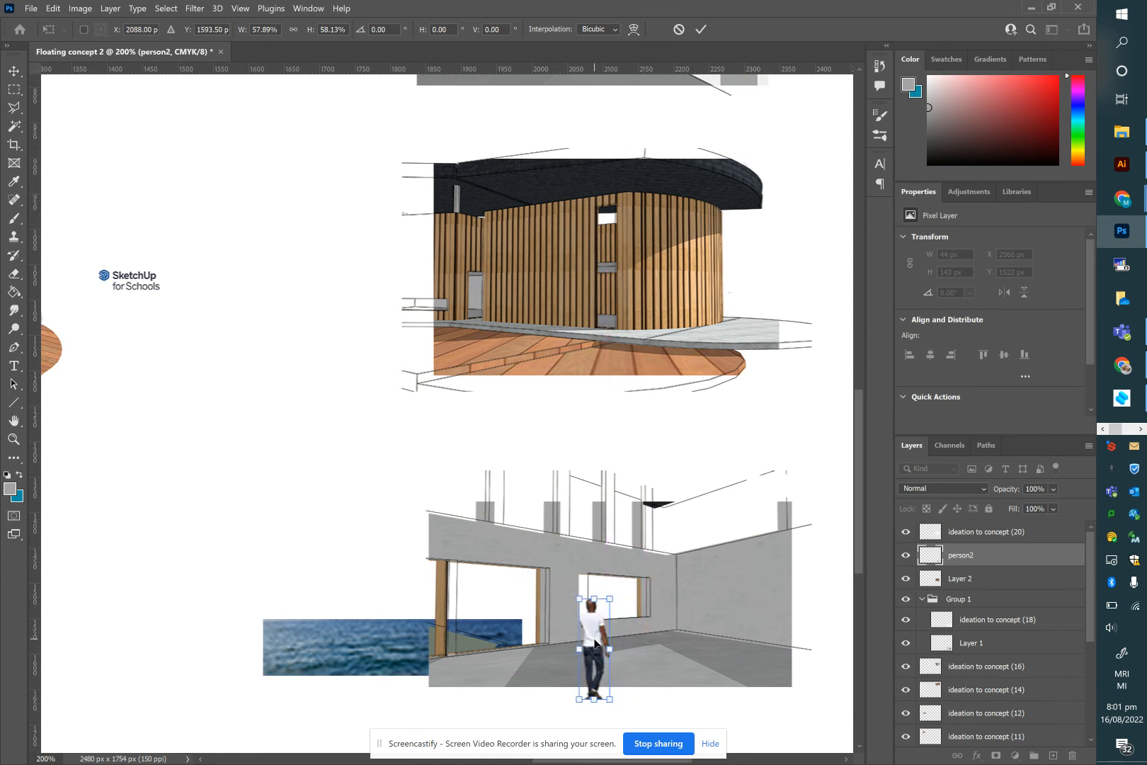
key(Return)
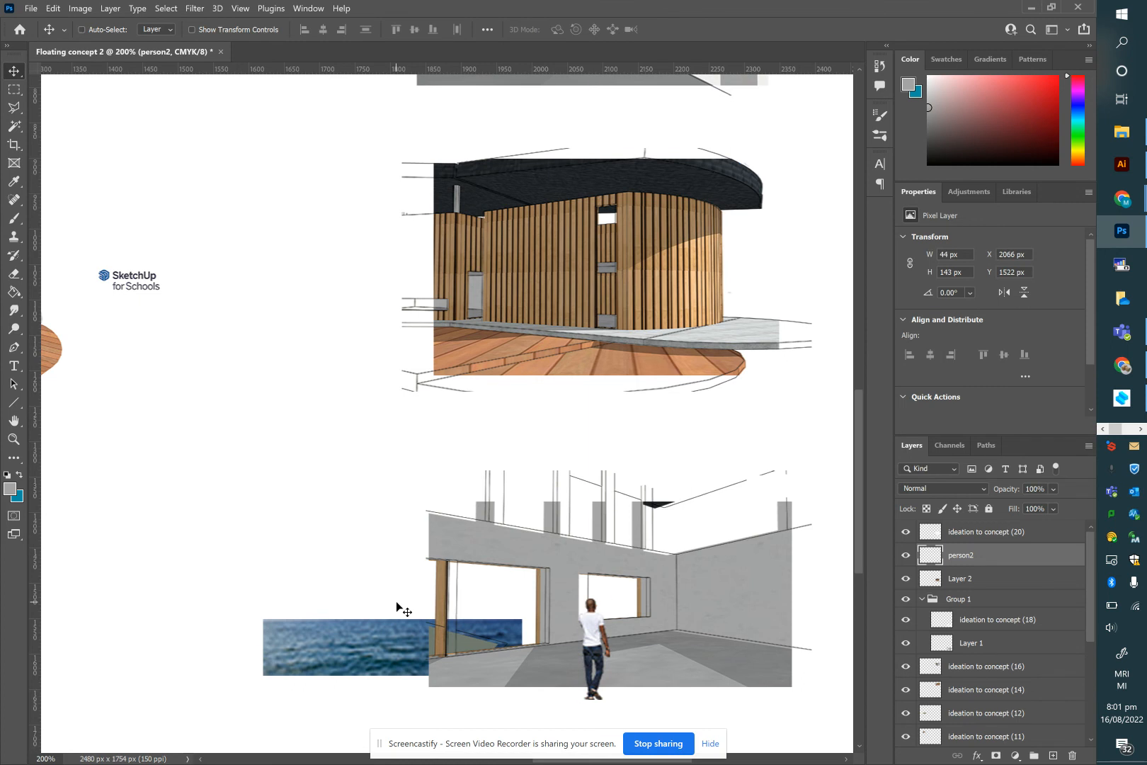
Step: Place the ocean water image behind the bottom interior view's window opening at about X 1861 px, Y 1547 px, and deselect it
key(ctrl+plus)
key(ctrl+minus)
key(ctrl+minus)
ctrl+scroll(354, 476, right, 3)
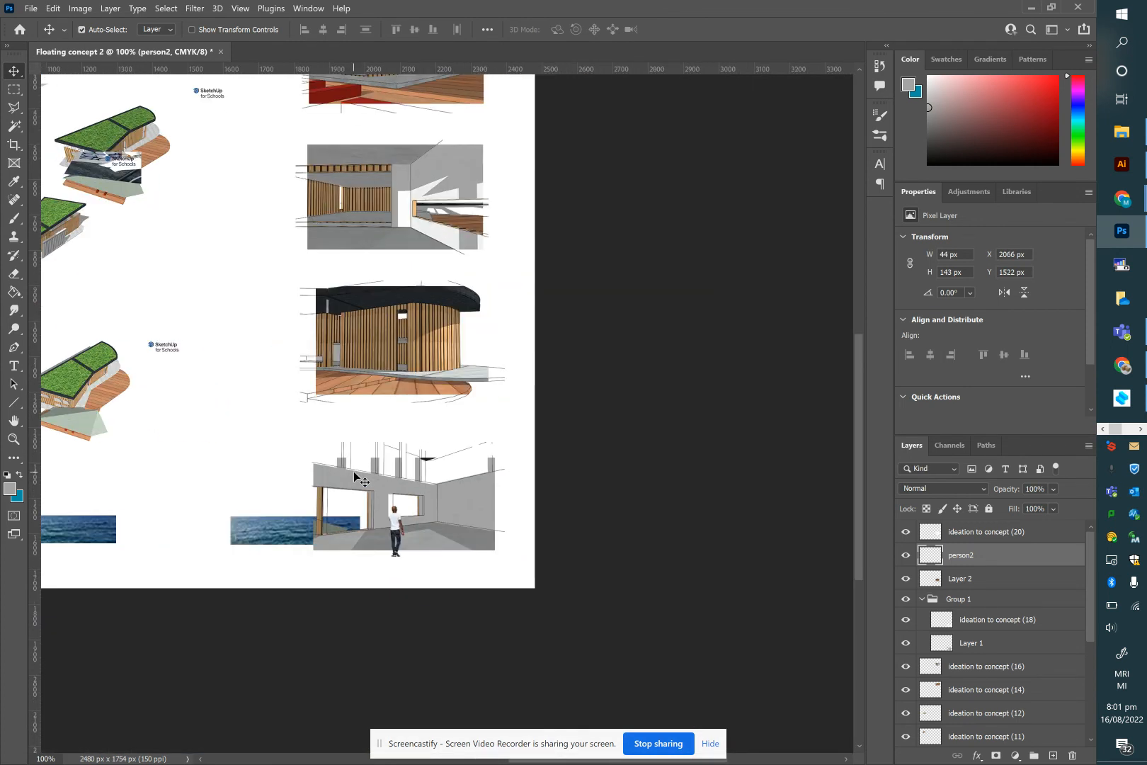
ctrl+scroll(354, 476, left, 4)
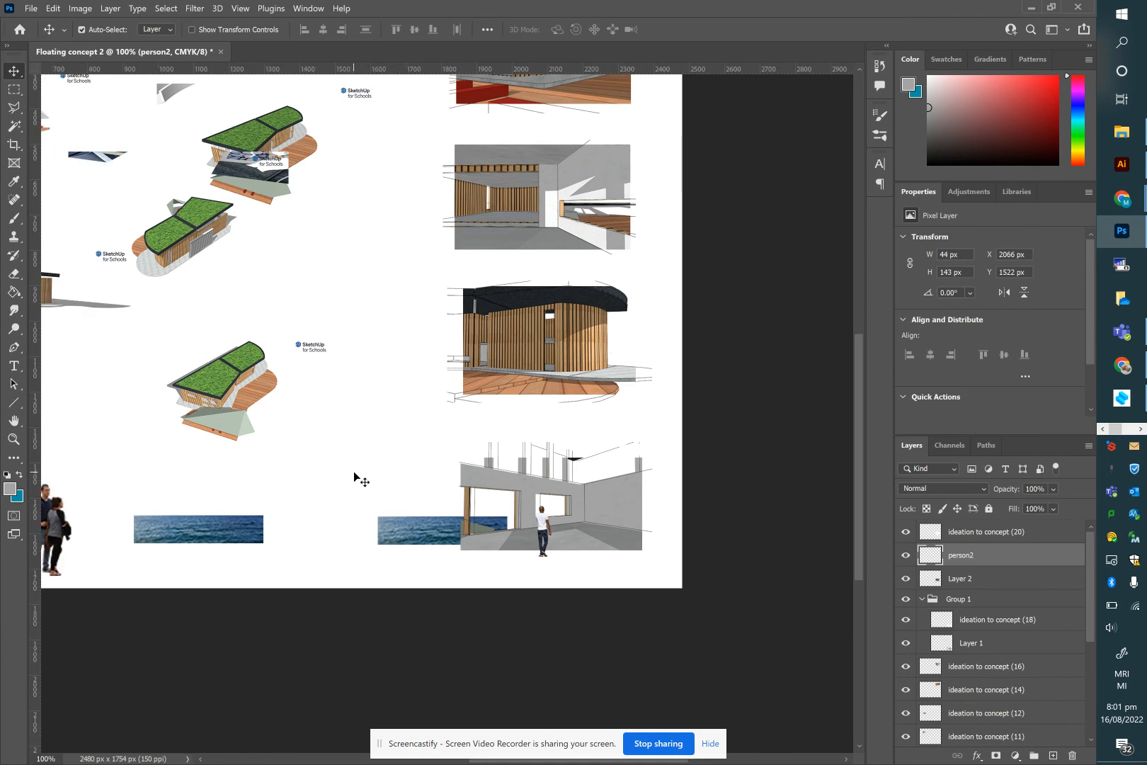
ctrl+scroll(354, 476, left, 4)
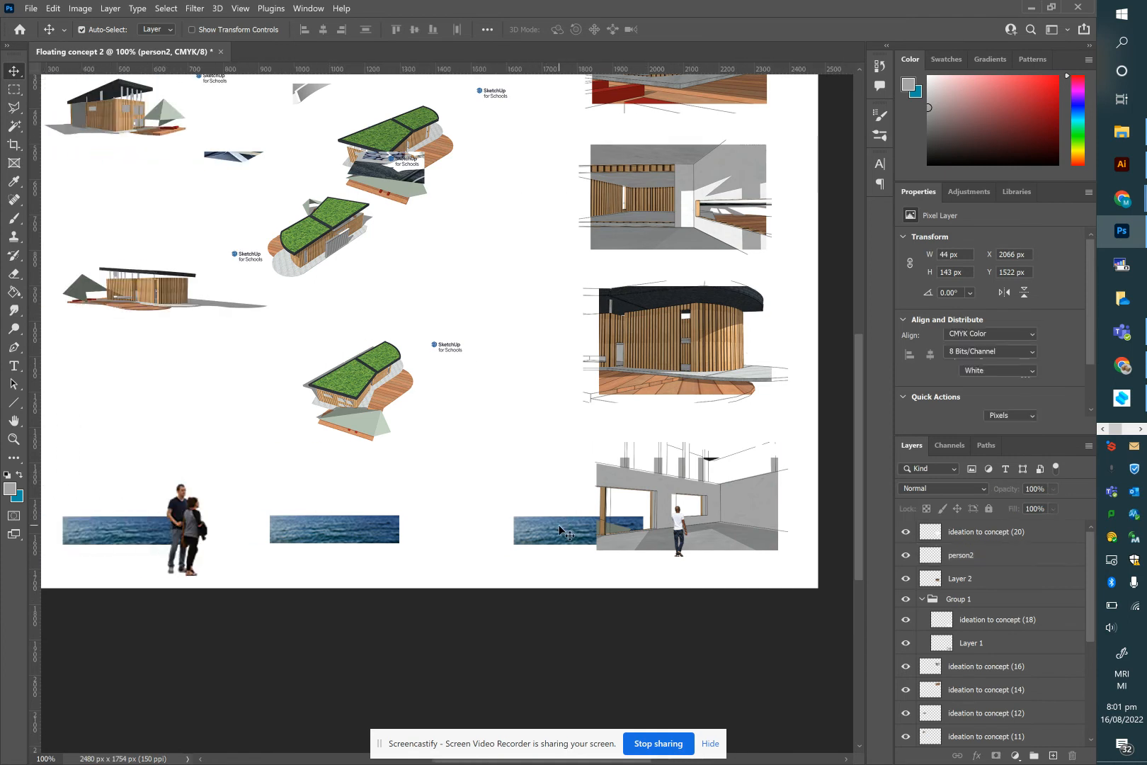
drag(557, 527, 657, 527)
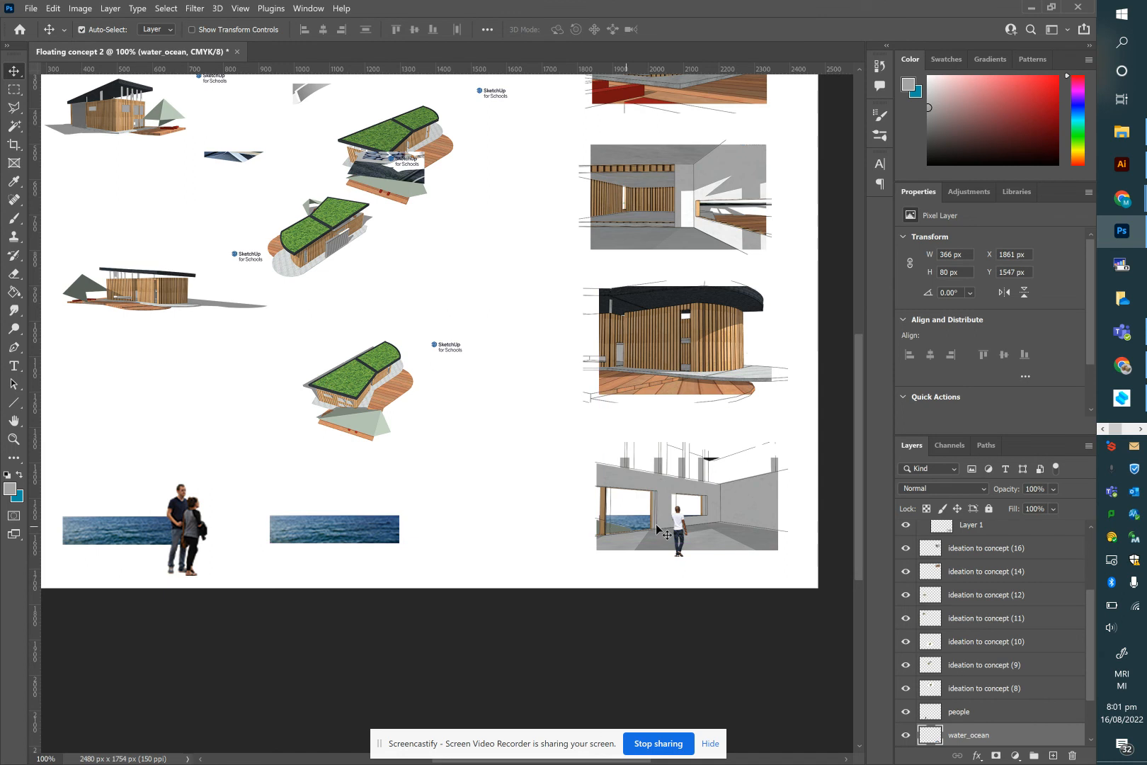
click(528, 523)
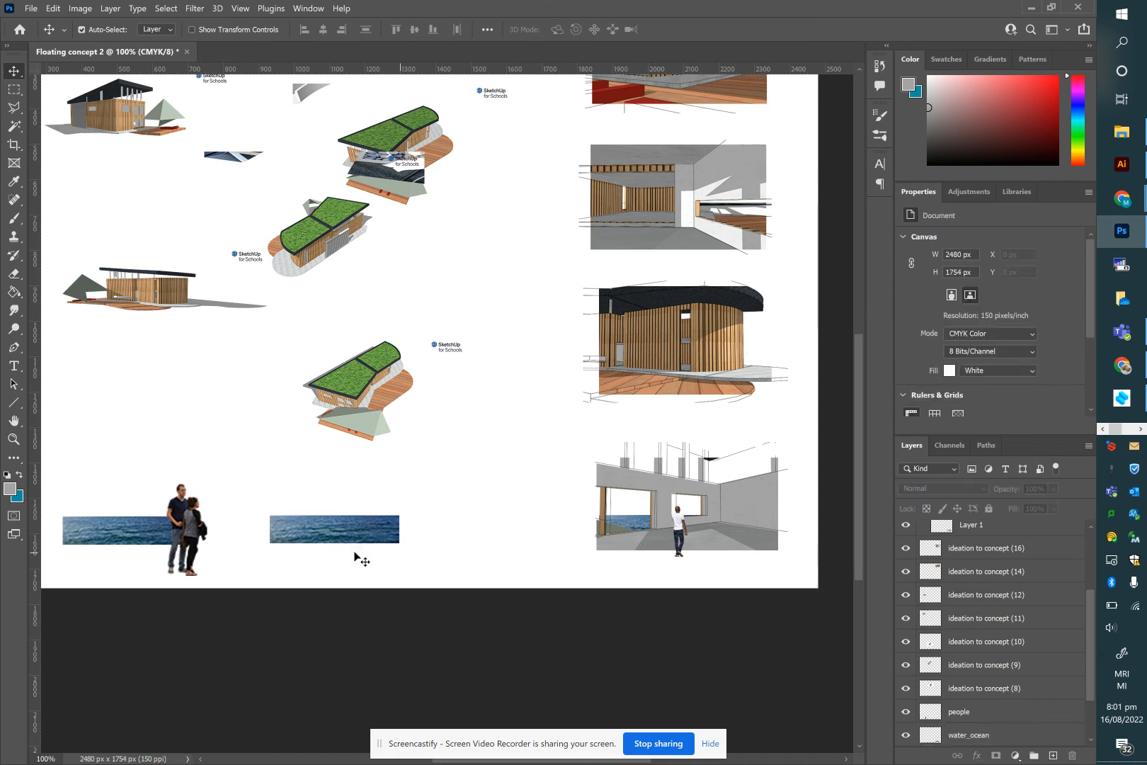
Step: Move the separate ocean water strip behind the curved exterior view's deck at about X 2029 px, Y 1107 px
drag(352, 538, 395, 546)
scroll(471, 476, up, 3)
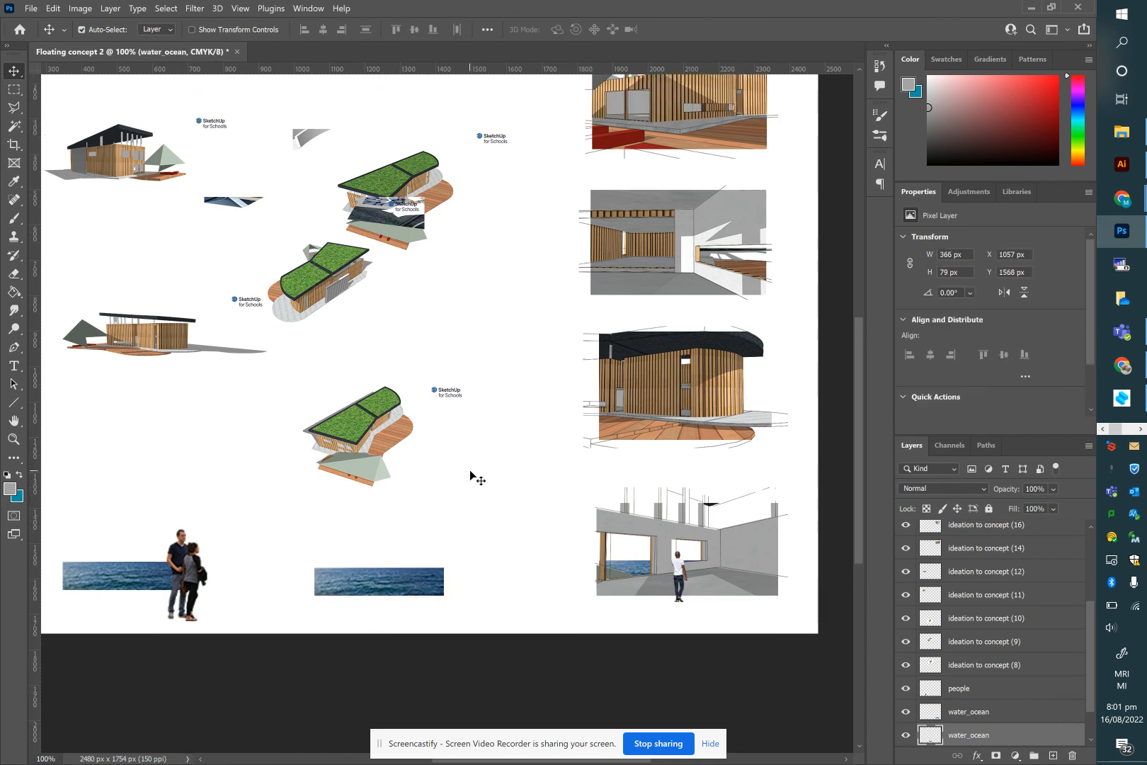
drag(399, 629, 772, 482)
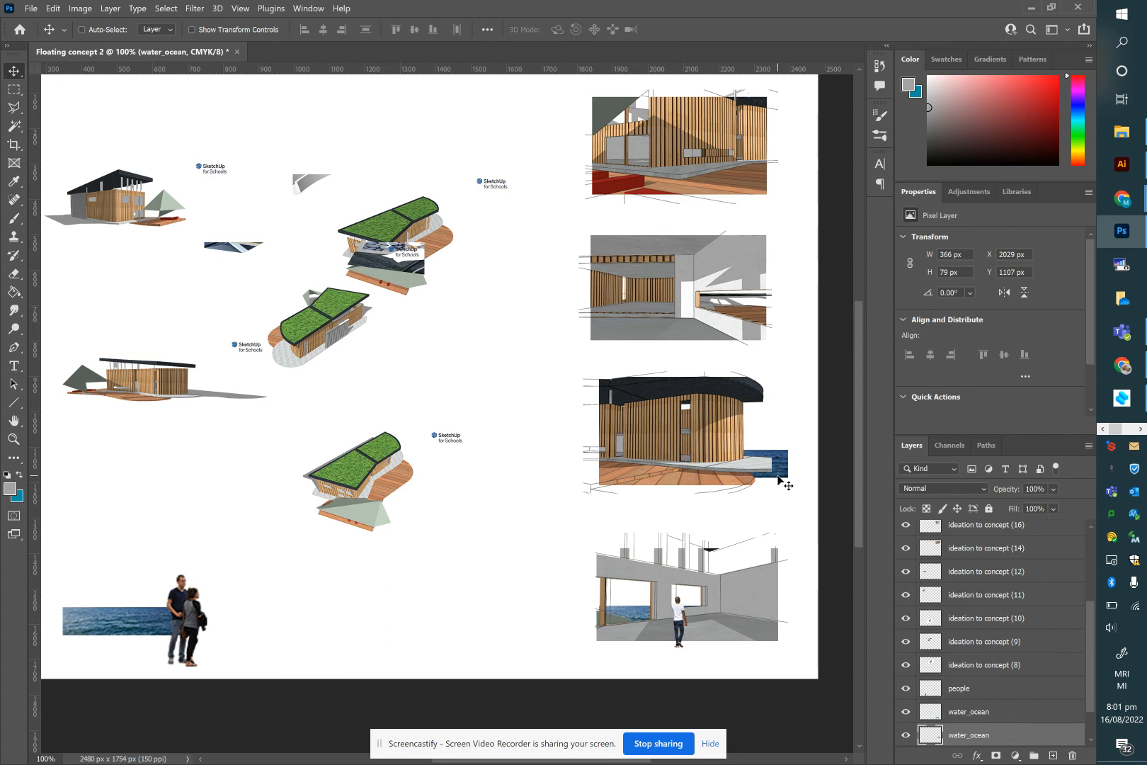
Step: Scale the water strip to about 545 × 124 px so it spans the curved exterior view's deck, and deselect it
key(ctrl+t)
drag(723, 479, 723, 497)
drag(660, 473, 593, 477)
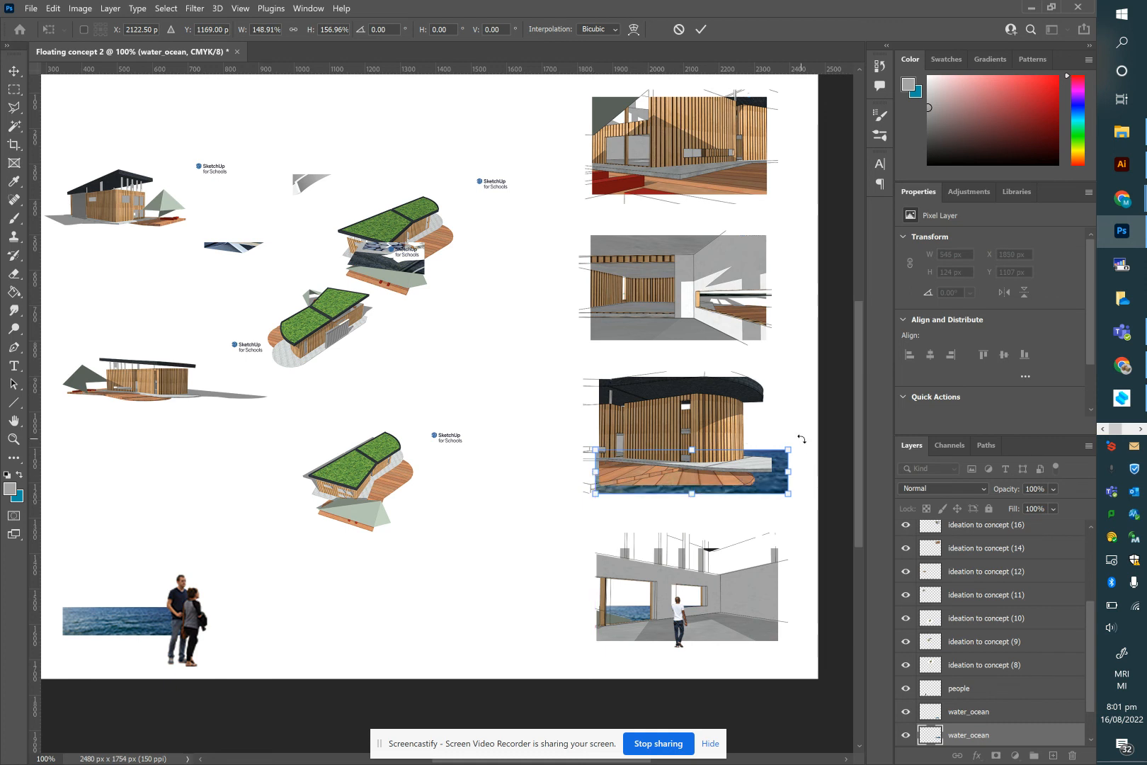
key(Return)
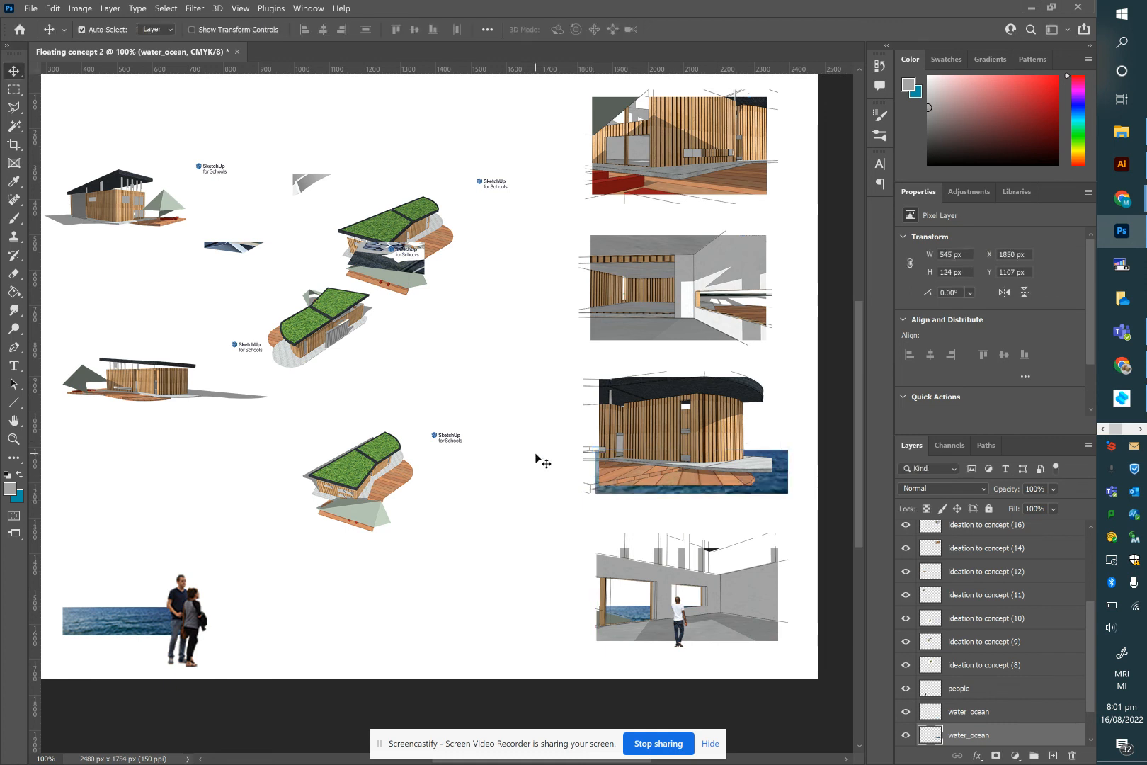
click(776, 515)
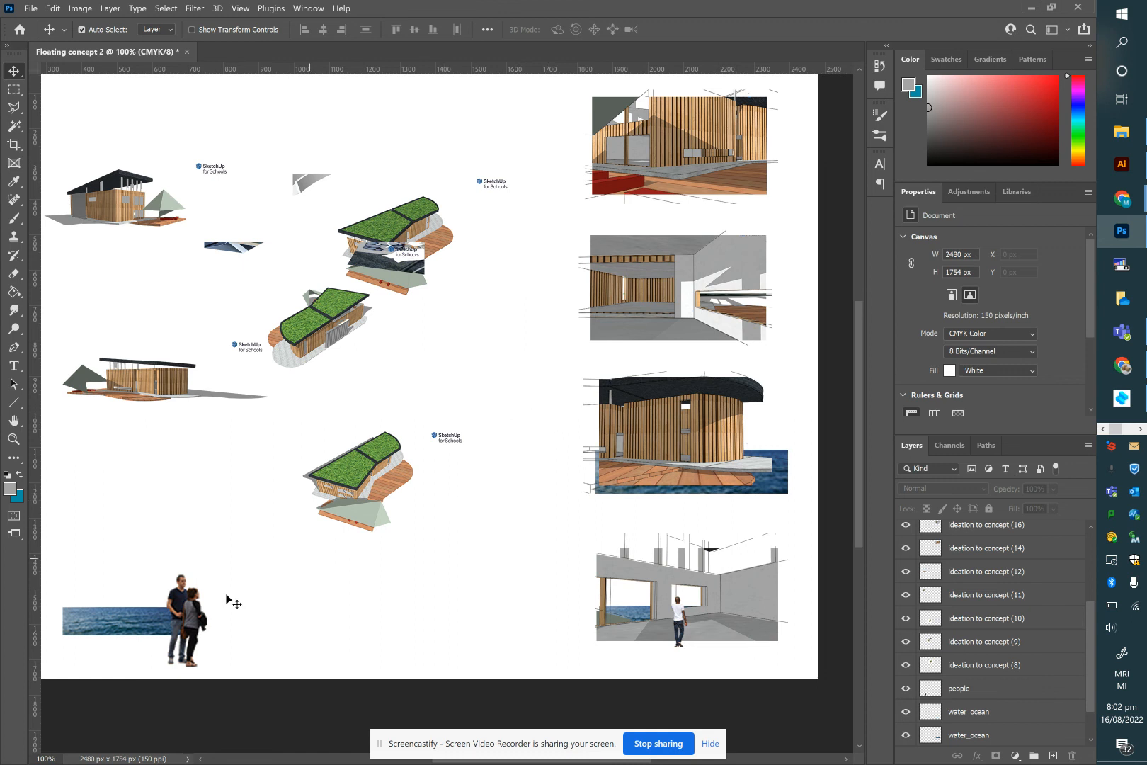
Step: Move the remaining water strip to about X 996 px, Y 1503 px and the couple beside the curved exterior view
drag(123, 625, 354, 608)
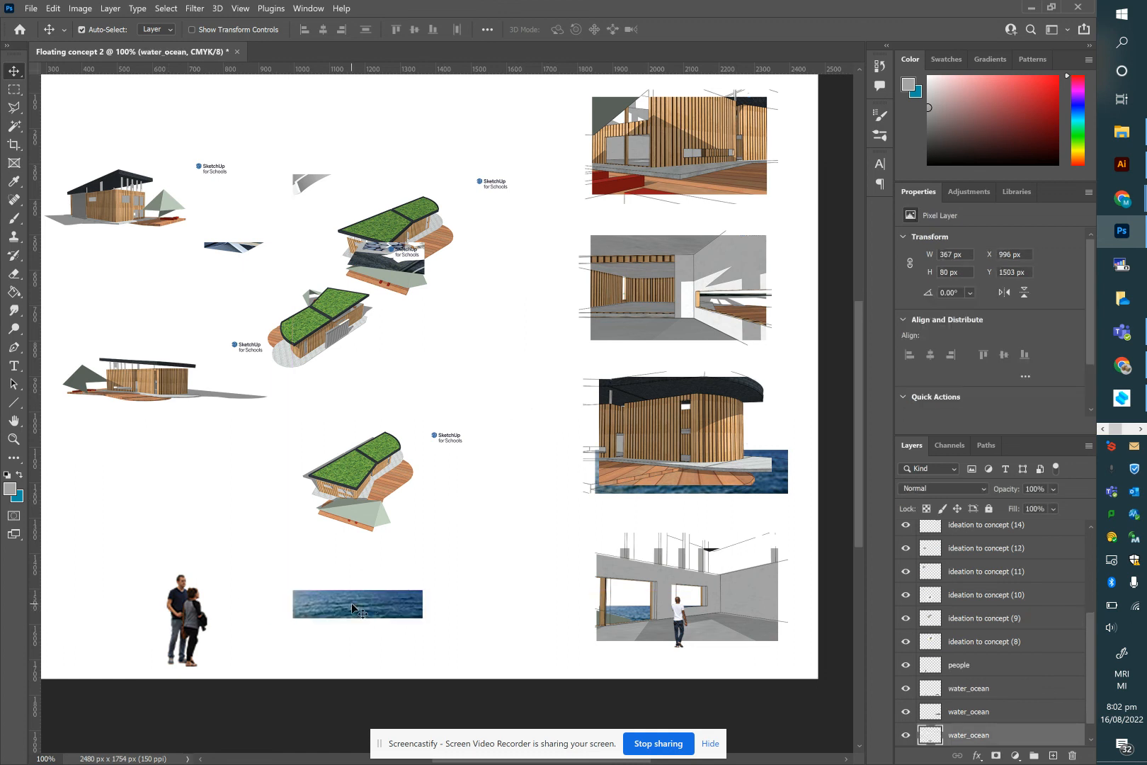
drag(191, 635, 577, 463)
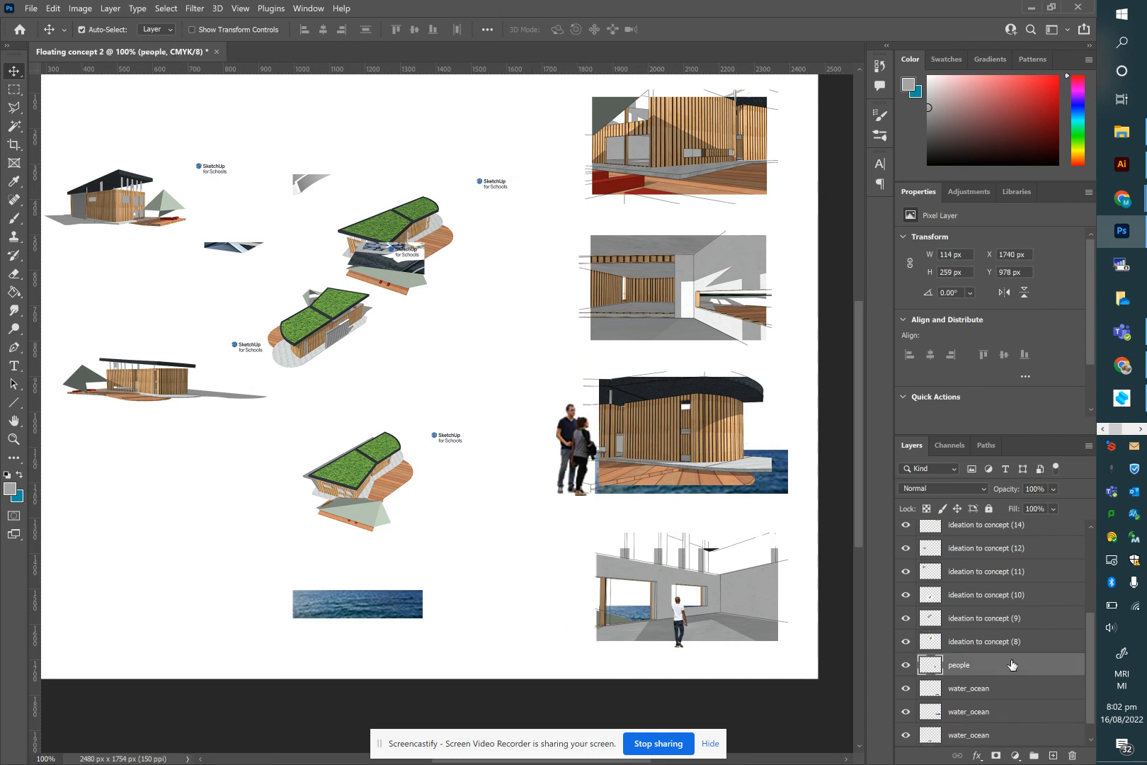
Step: Reorder the people layer to the top of the layer stack, outside Group 1 and above ideation to concept (20)
drag(1016, 665, 1022, 524)
drag(1087, 623, 1088, 576)
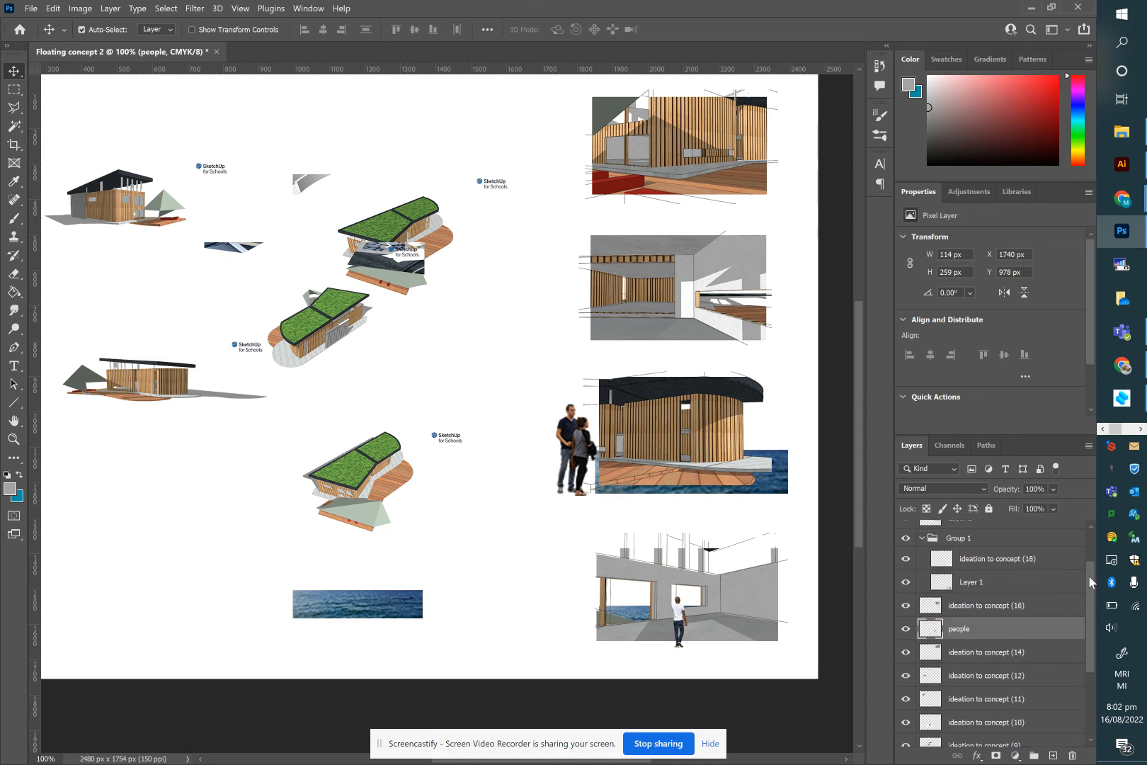
drag(1047, 635, 1090, 549)
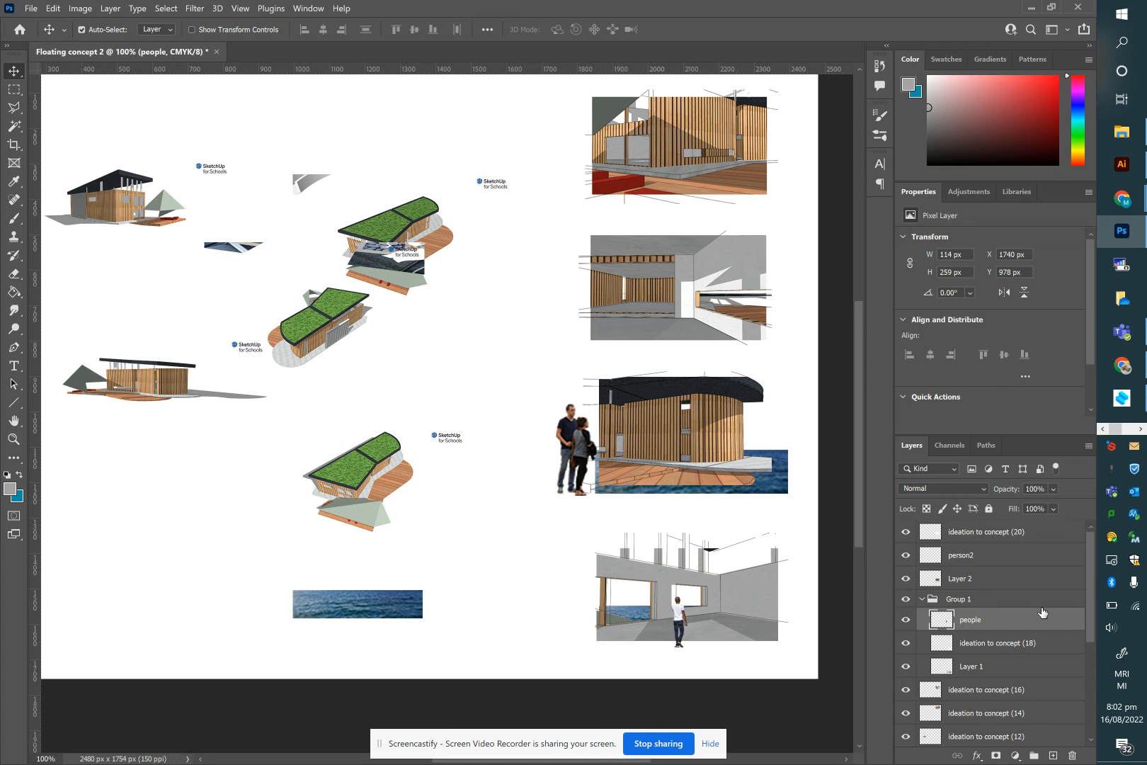
drag(1039, 627, 1058, 527)
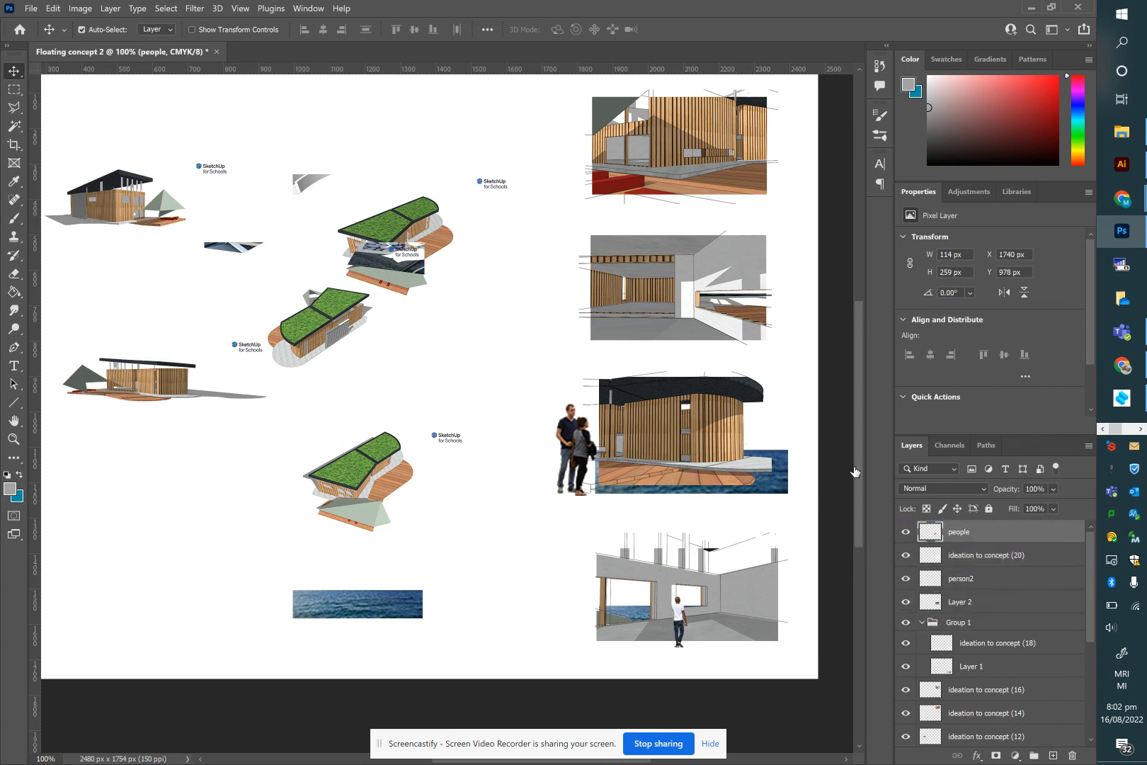
Step: Move the couple onto the curved exterior view's deck and scale them to about 55 × 126 px
drag(585, 457, 656, 450)
key(ctrl+t)
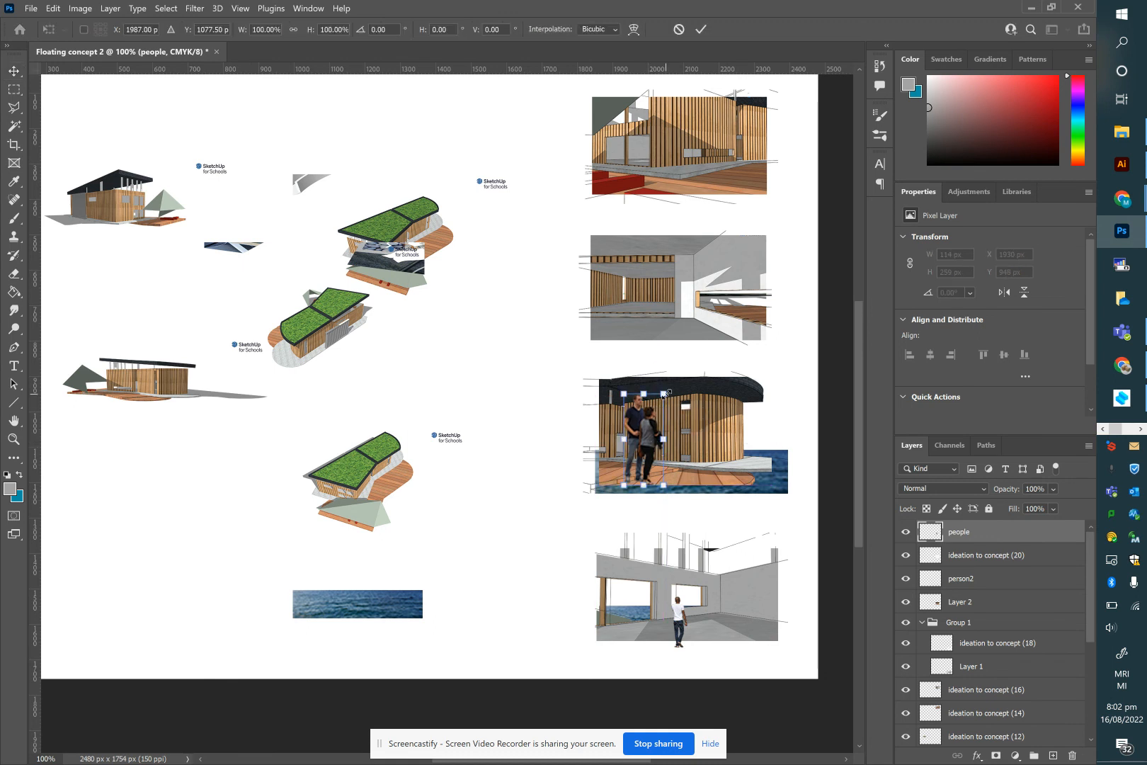
drag(666, 392, 637, 453)
key(Return)
Step: Scale the couple to about 26 × 59 px, stand them by the door at about X 1915 px, Y 1078 px, and deselect them
key(ctrl+plus)
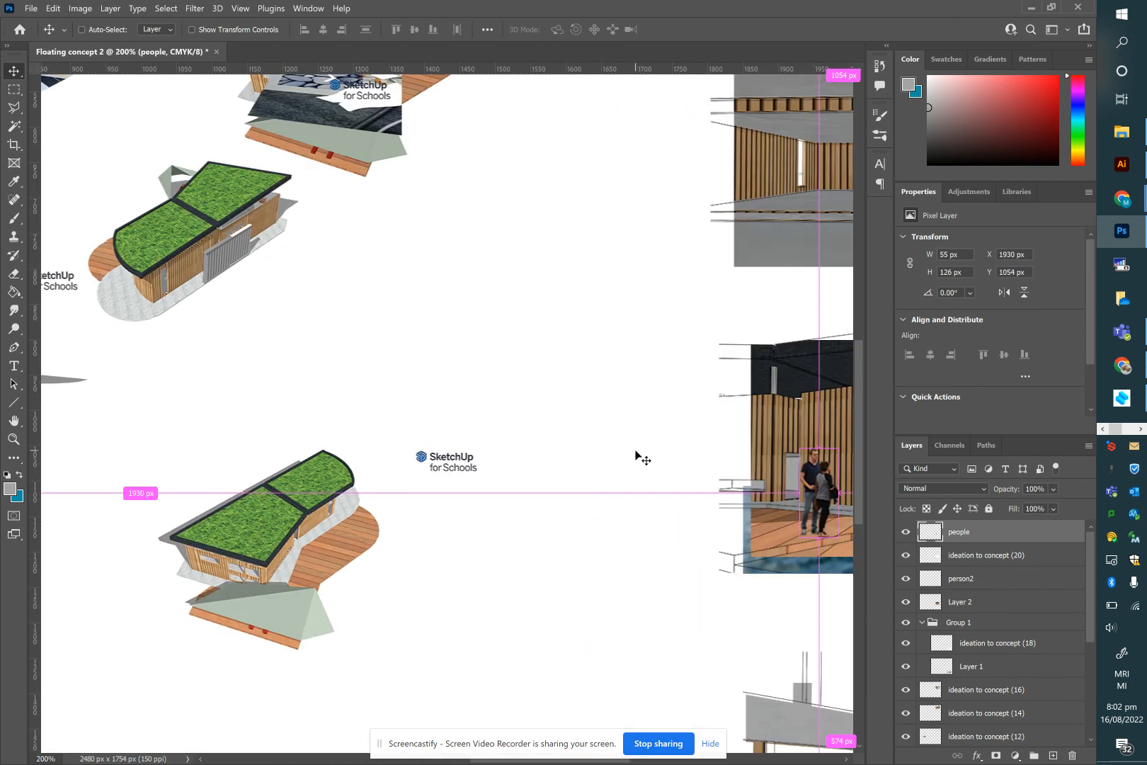
ctrl+scroll(636, 455, down, 2)
ctrl+scroll(634, 454, up, 3)
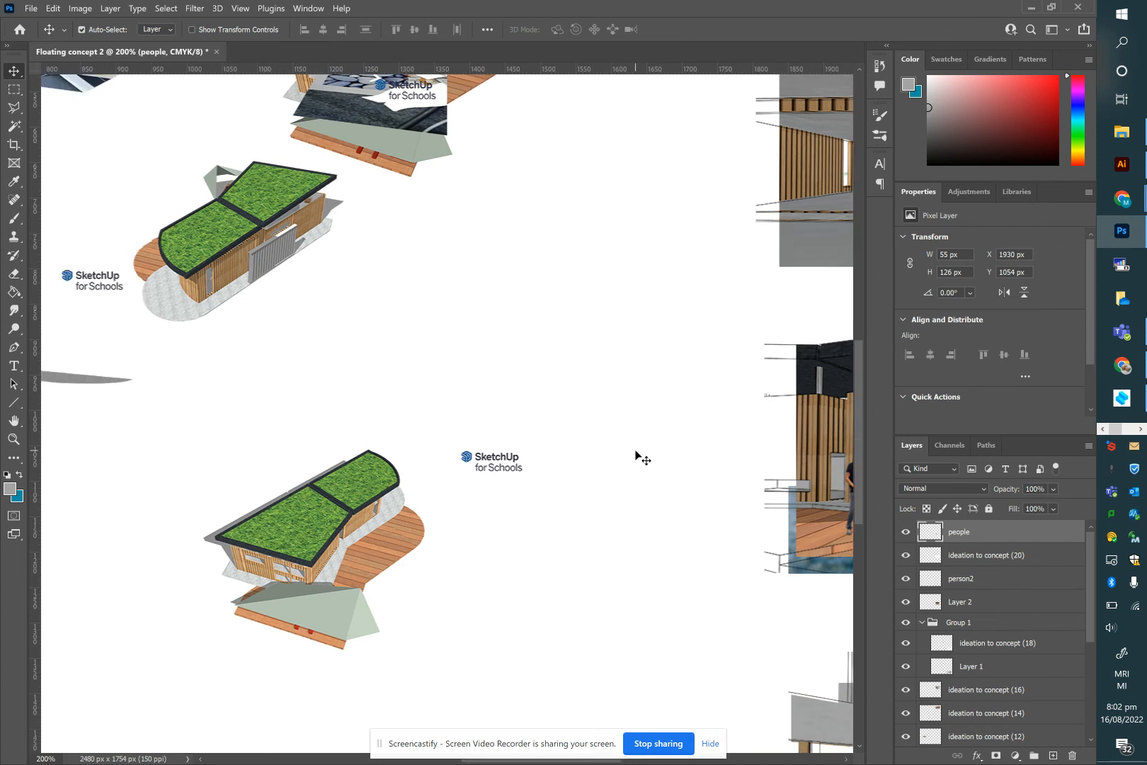
ctrl+scroll(630, 454, down, 8)
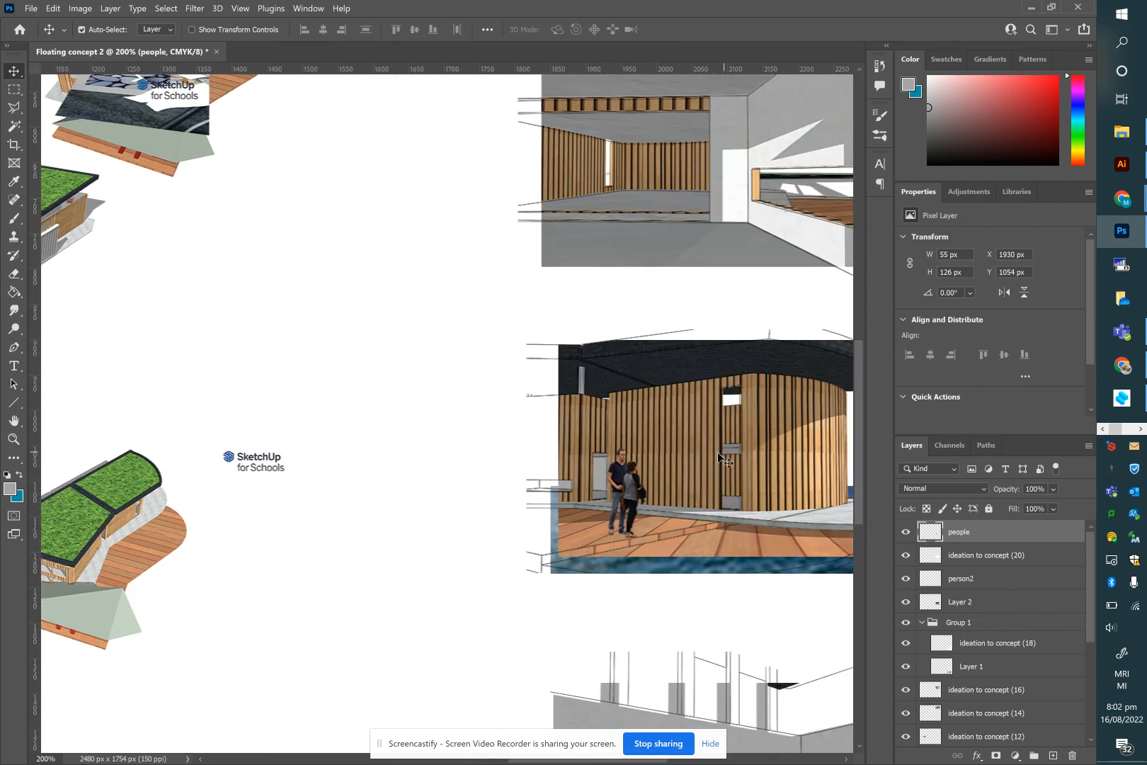
key(ctrl+t)
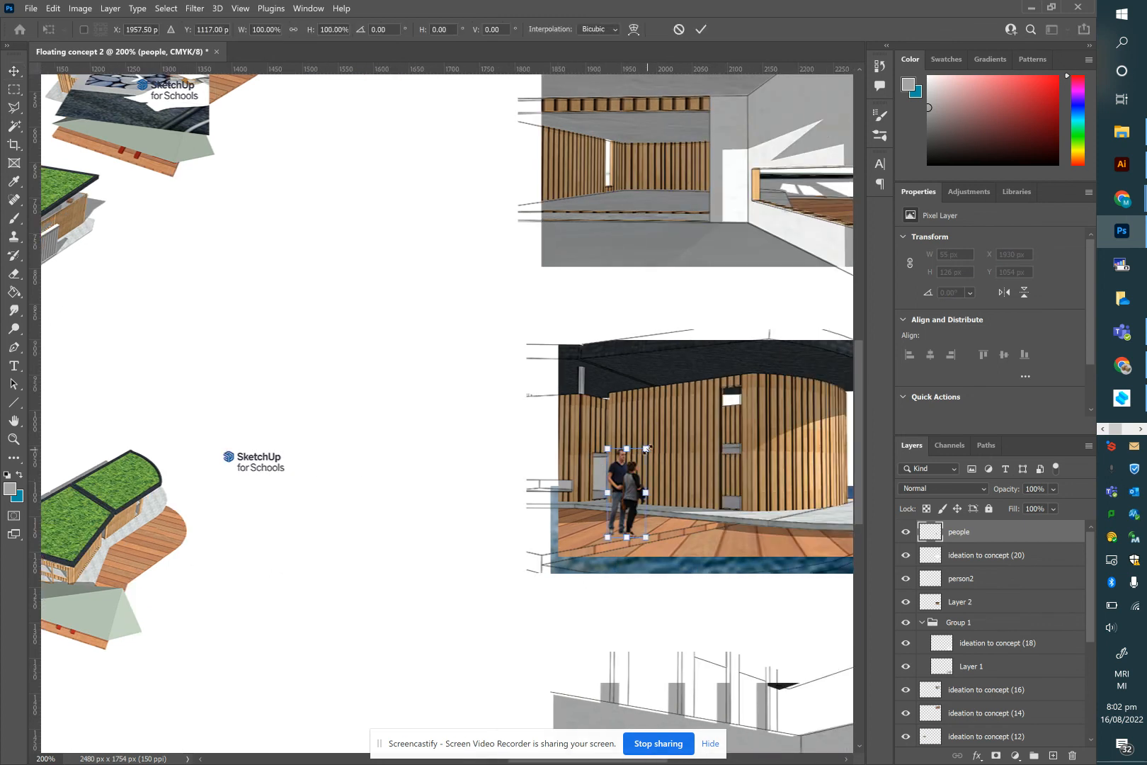
drag(646, 448, 636, 517)
key(Return)
key(ctrl+t)
key(Return)
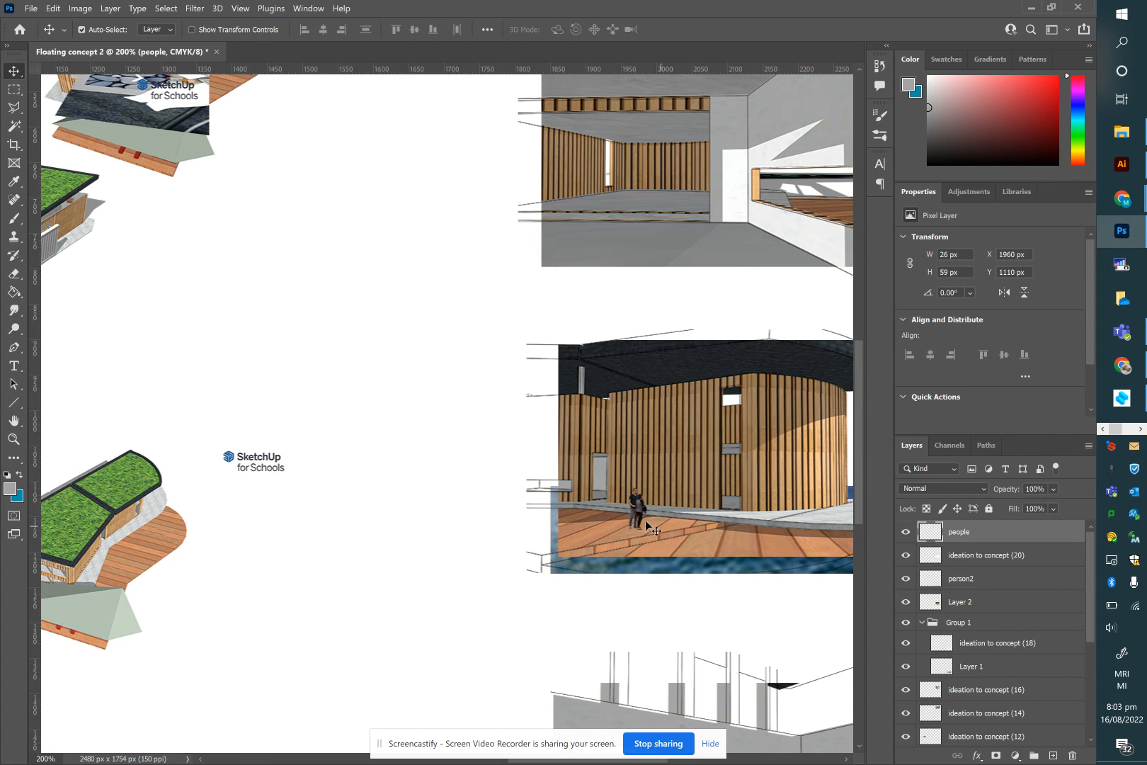
drag(639, 511, 607, 490)
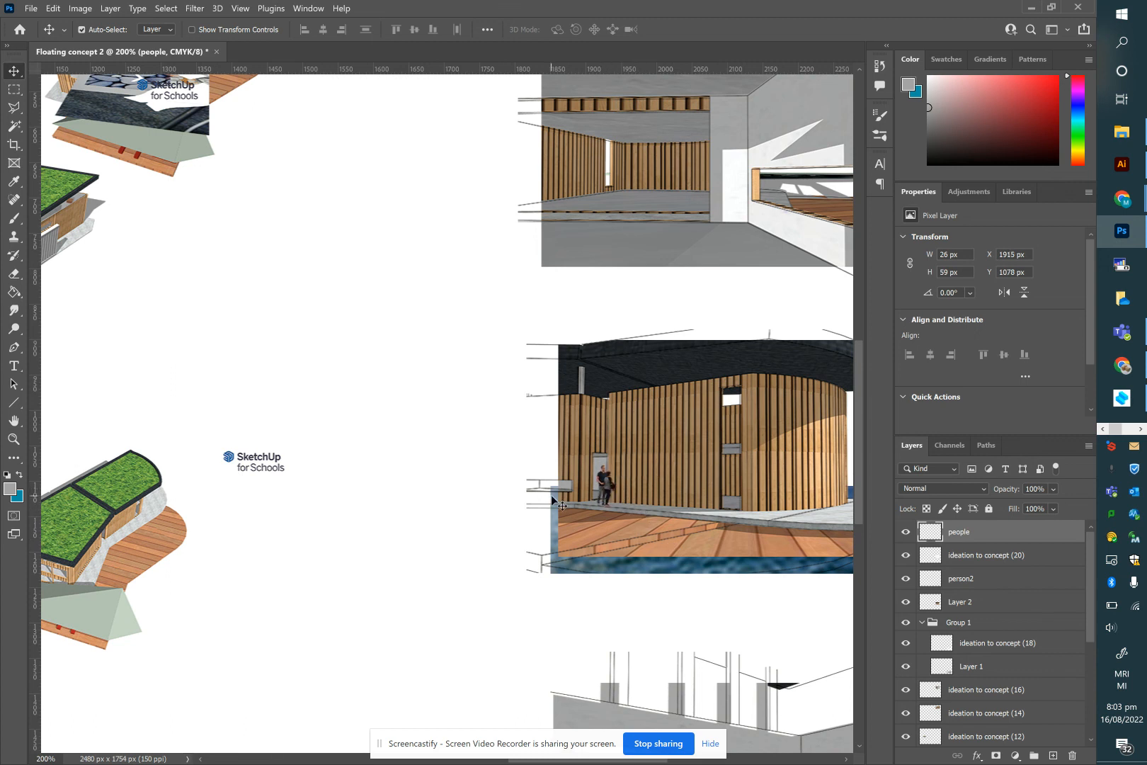
click(460, 466)
Step: Arrange the three green-roofed aerial views in a row along the upper part of the page
scroll(461, 465, right, 5)
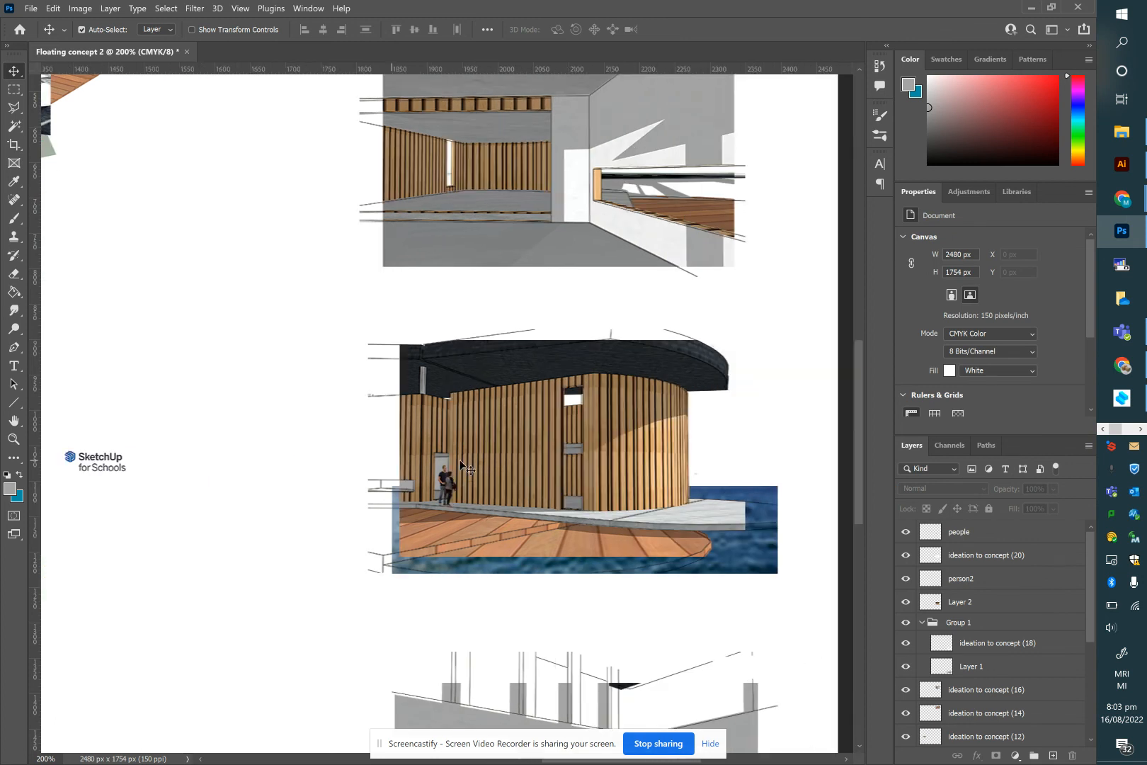
scroll(460, 465, up, 3)
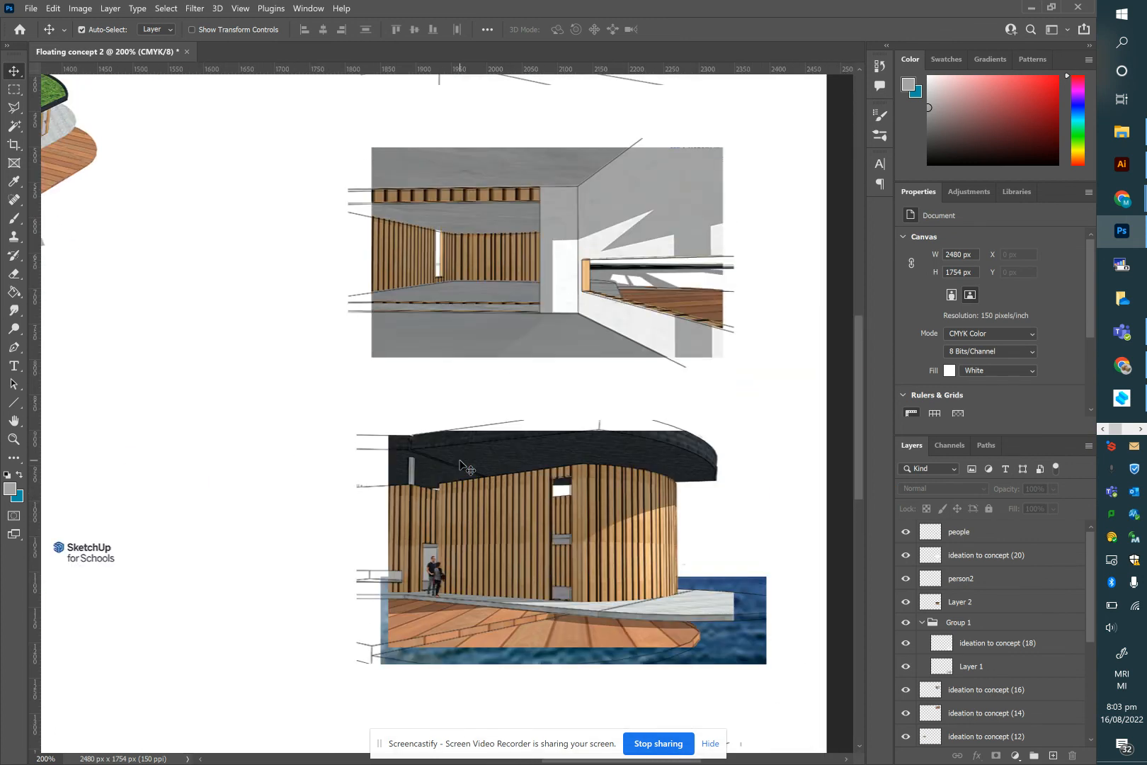
alt+scroll(461, 465, down, 4)
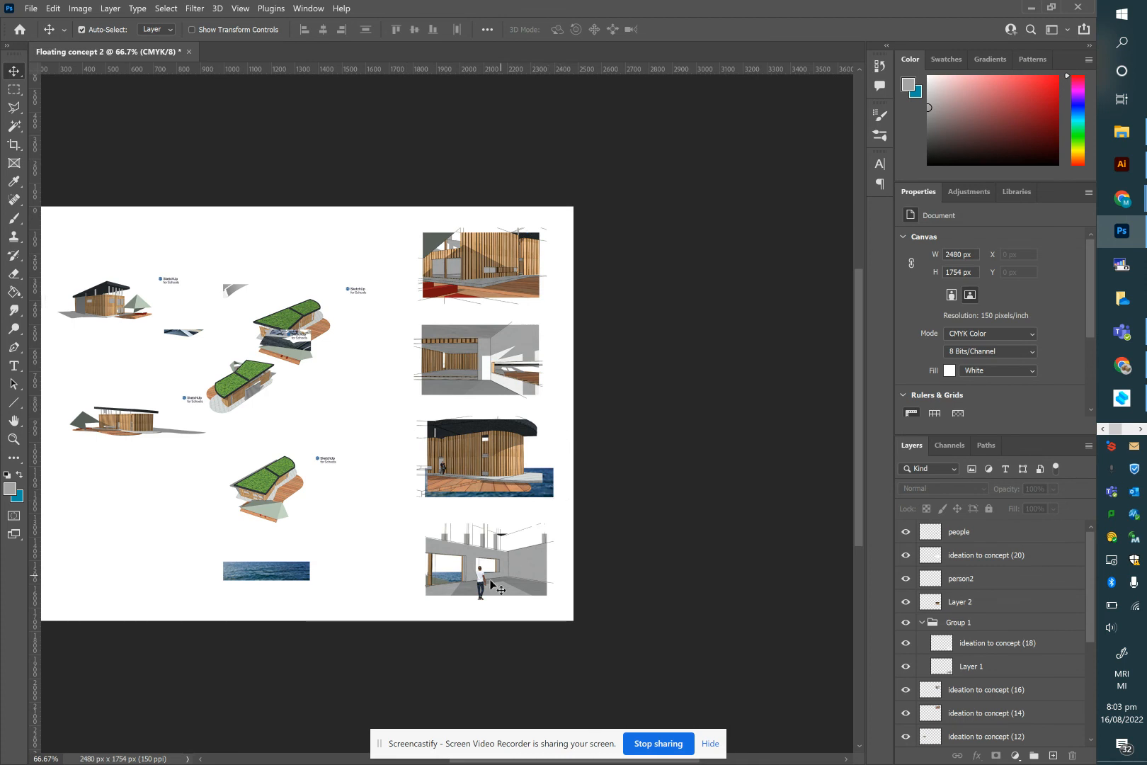
ctrl+scroll(392, 492, left, 5)
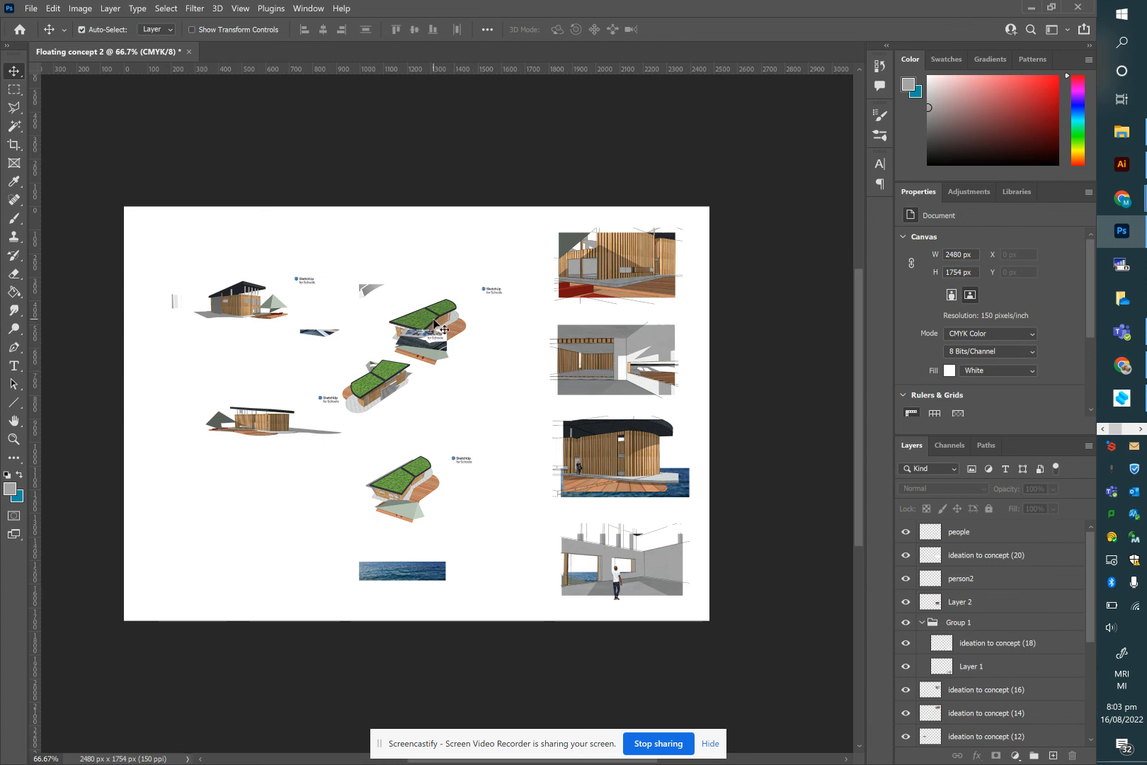
drag(417, 366, 386, 240)
click(256, 301)
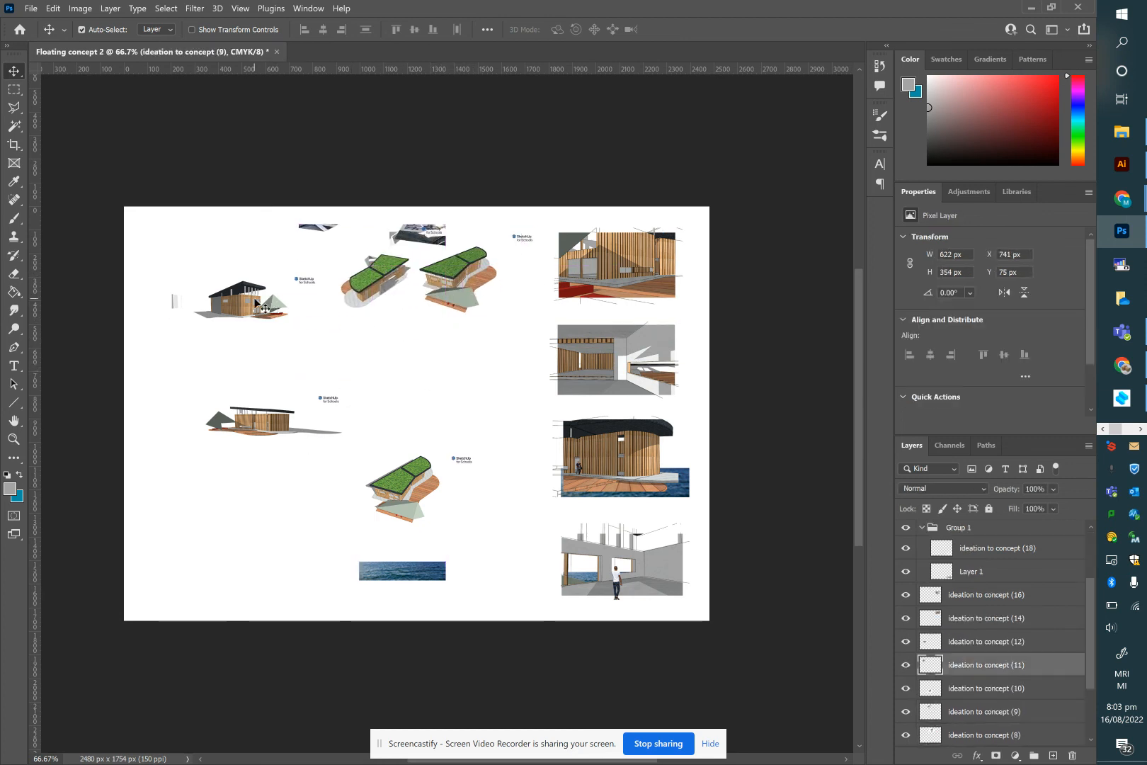
drag(433, 378, 463, 394)
drag(415, 471, 268, 264)
Step: Place the two ground-level exterior views side by side below the aerial row, scale them together to about 126%, and lower them slightly
drag(278, 425, 300, 402)
drag(211, 374, 476, 427)
key(ctrl+t)
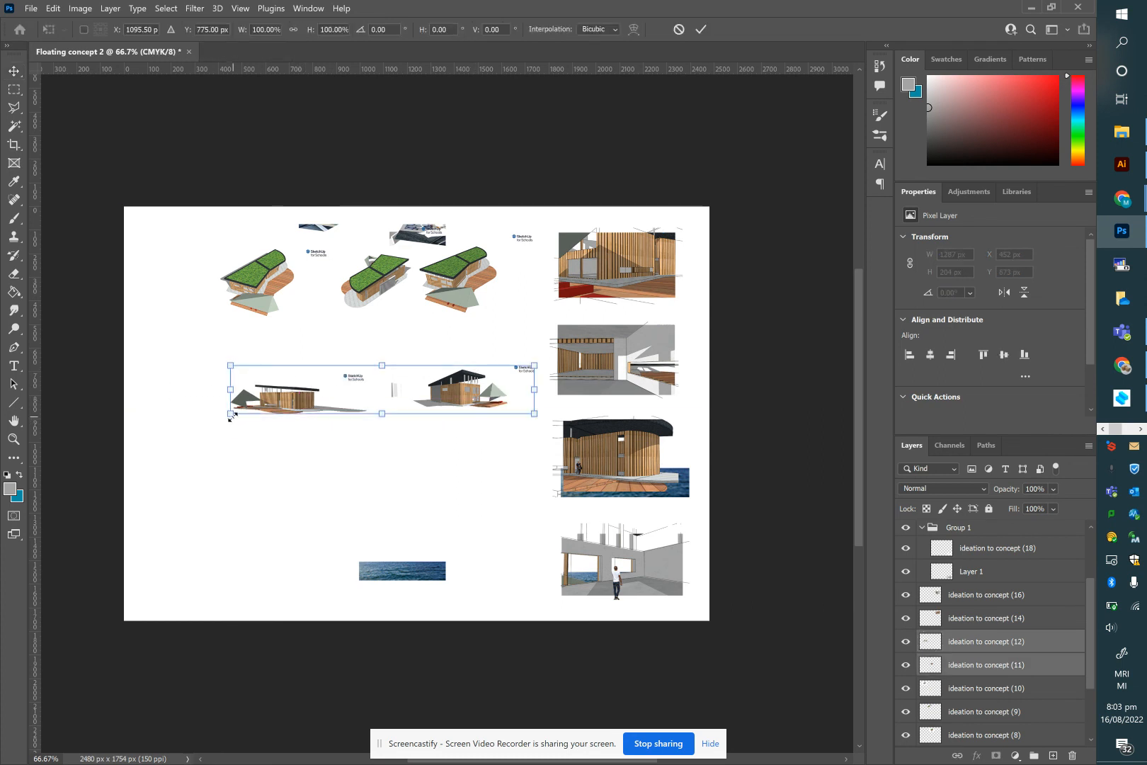
drag(231, 414, 163, 487)
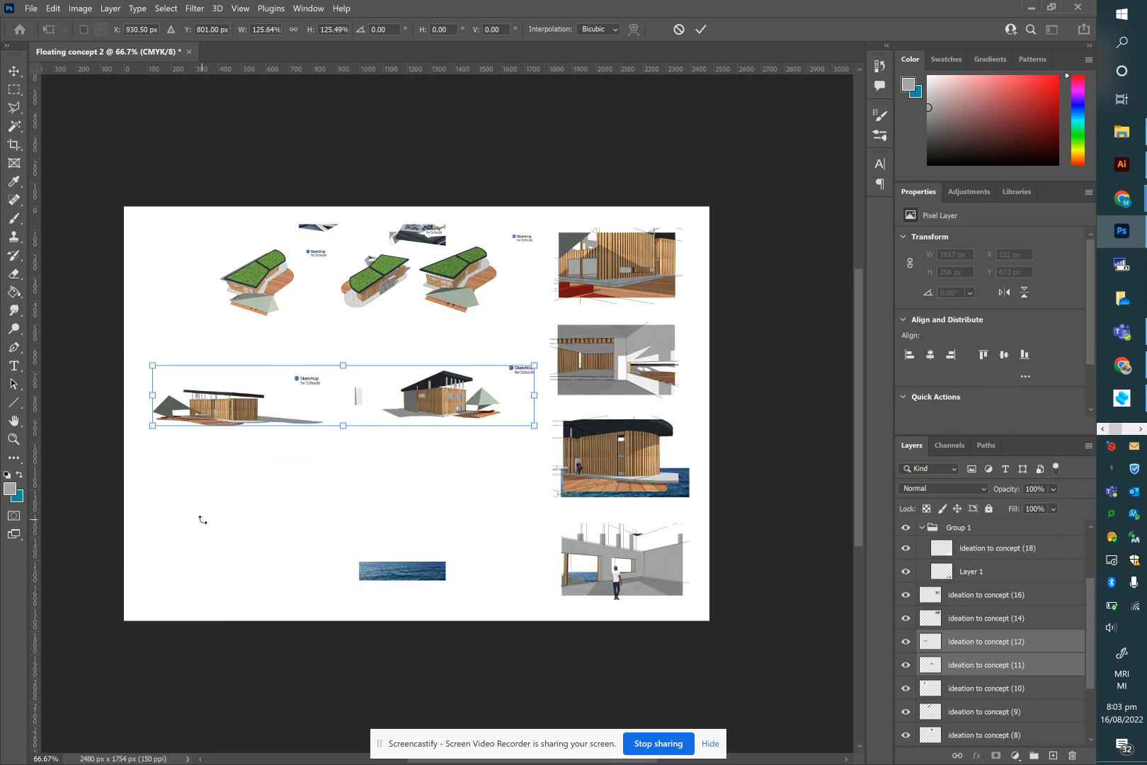
key(Return)
mouse_move(234, 416)
mouse_down()
mouse_move(264, 418)
mouse_move(236, 433)
mouse_up()
Step: Shift the first aerial view to about X 235 px, Y 198 px and the middle one to about X 701 px, Y 107 px
drag(202, 255, 221, 270)
drag(199, 260, 195, 259)
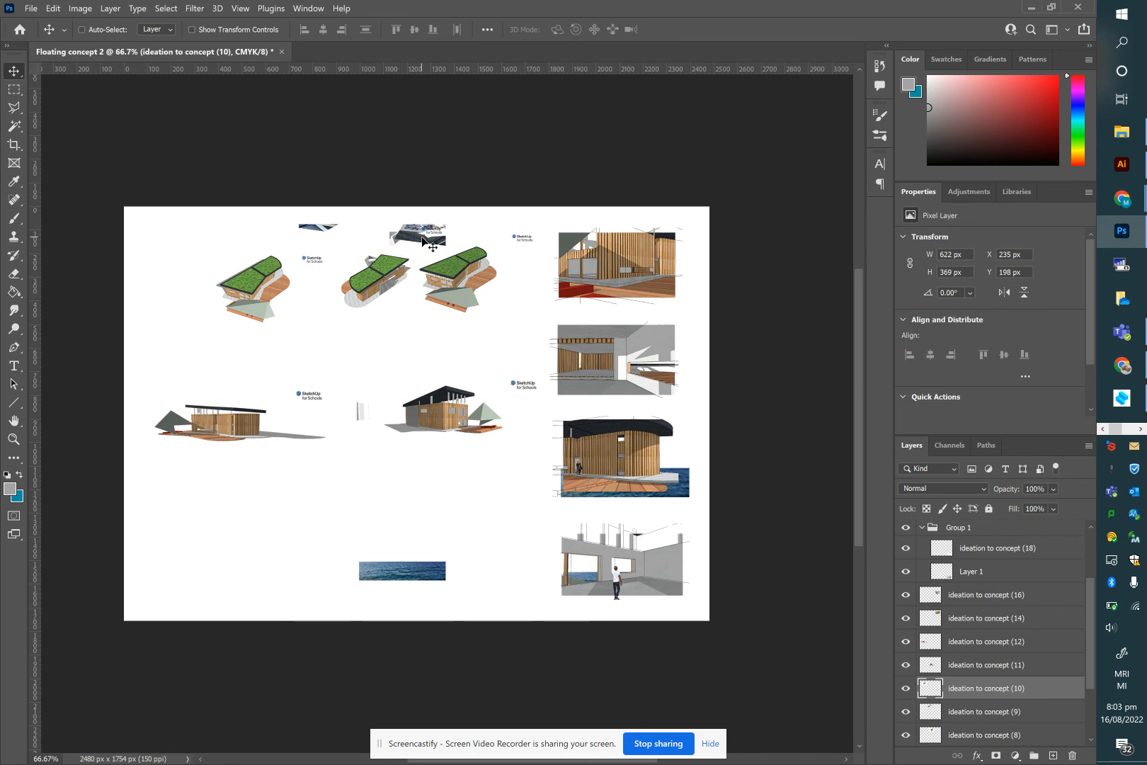
key(ctrl+plus)
scroll(341, 310, up, 1)
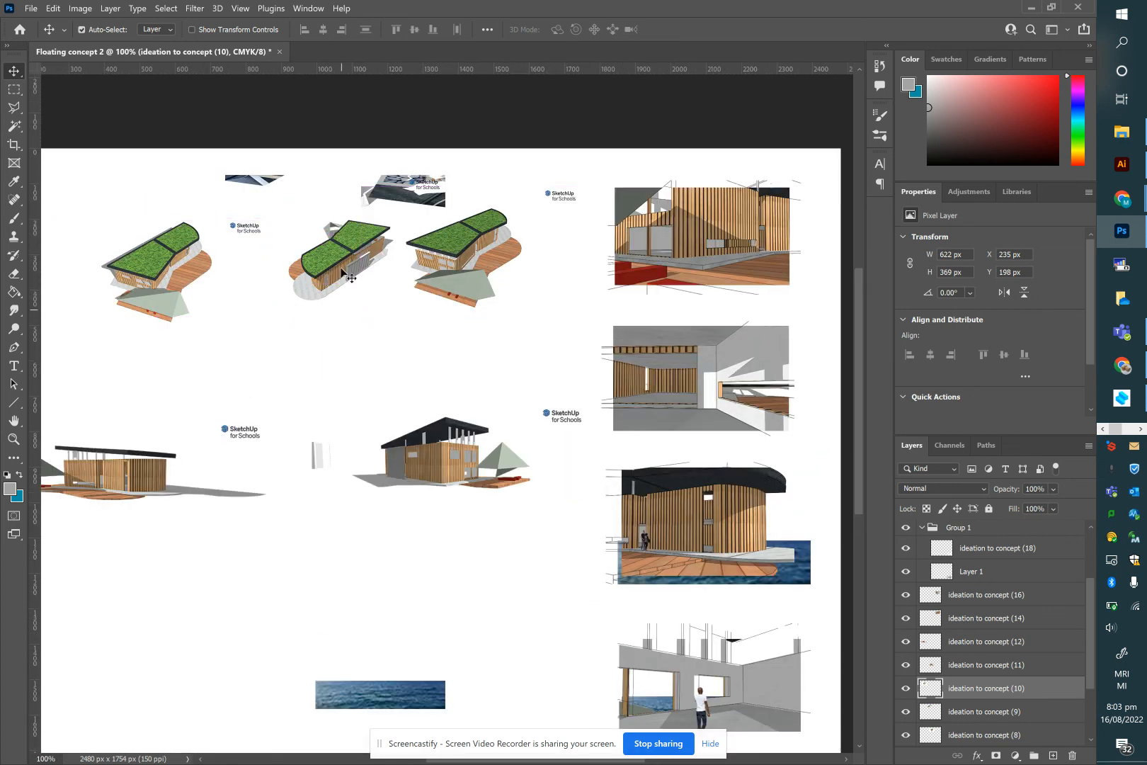
mouse_move(342, 273)
mouse_down()
mouse_move(332, 319)
mouse_move(275, 348)
mouse_move(328, 317)
mouse_move(324, 276)
mouse_up()
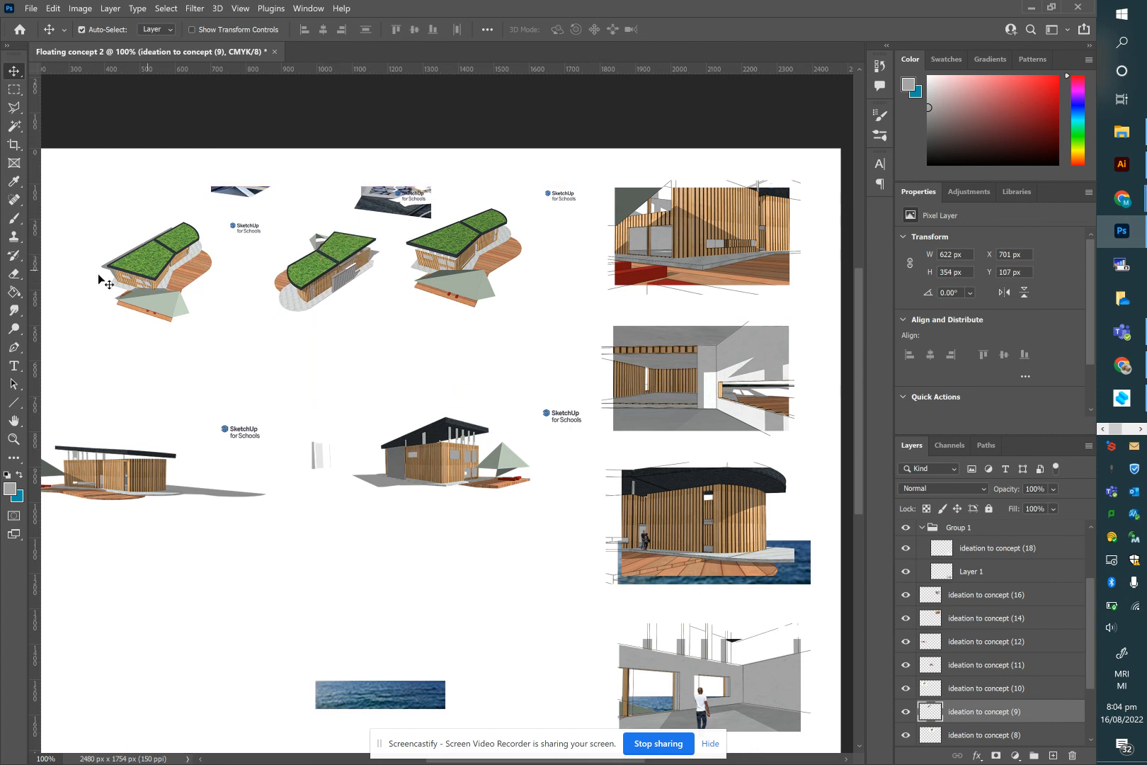
Step: Erase the stray dark fragments on the ideation to concept (9) layer with a 45 px eraser and move the layer to about Y 59 px
click(14, 273)
mouse_move(238, 185)
mouse_down()
mouse_move(222, 187)
mouse_move(272, 190)
mouse_up()
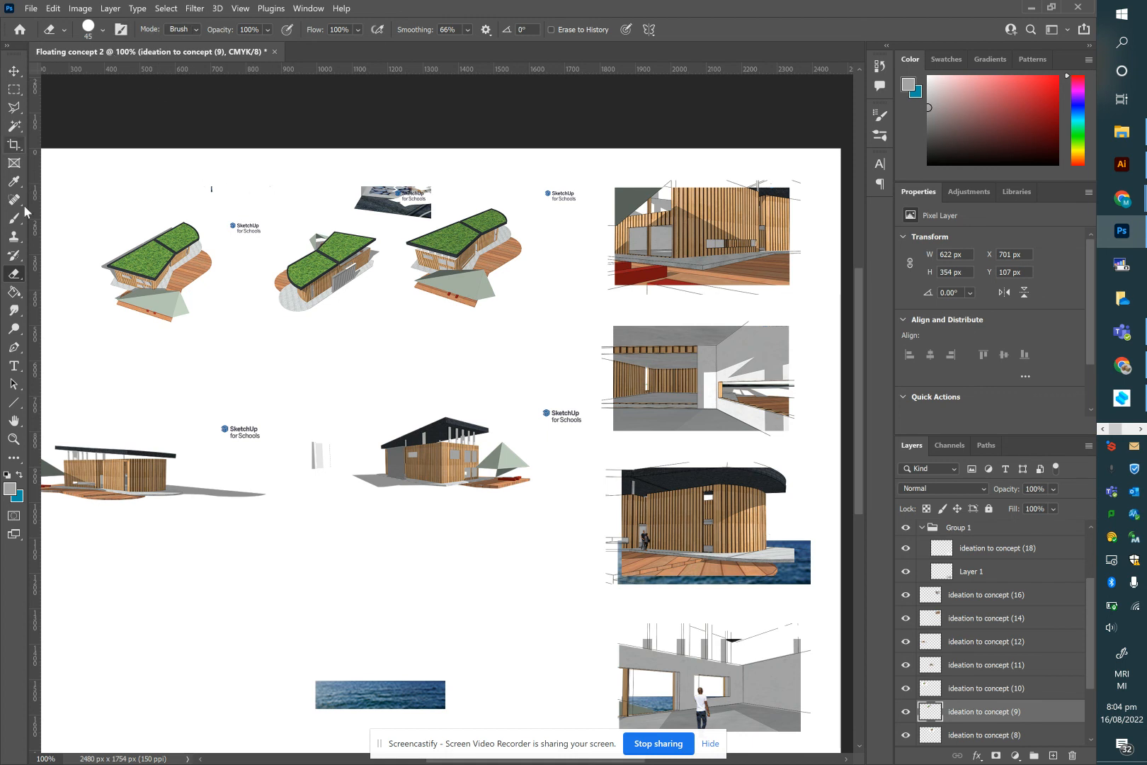
click(103, 31)
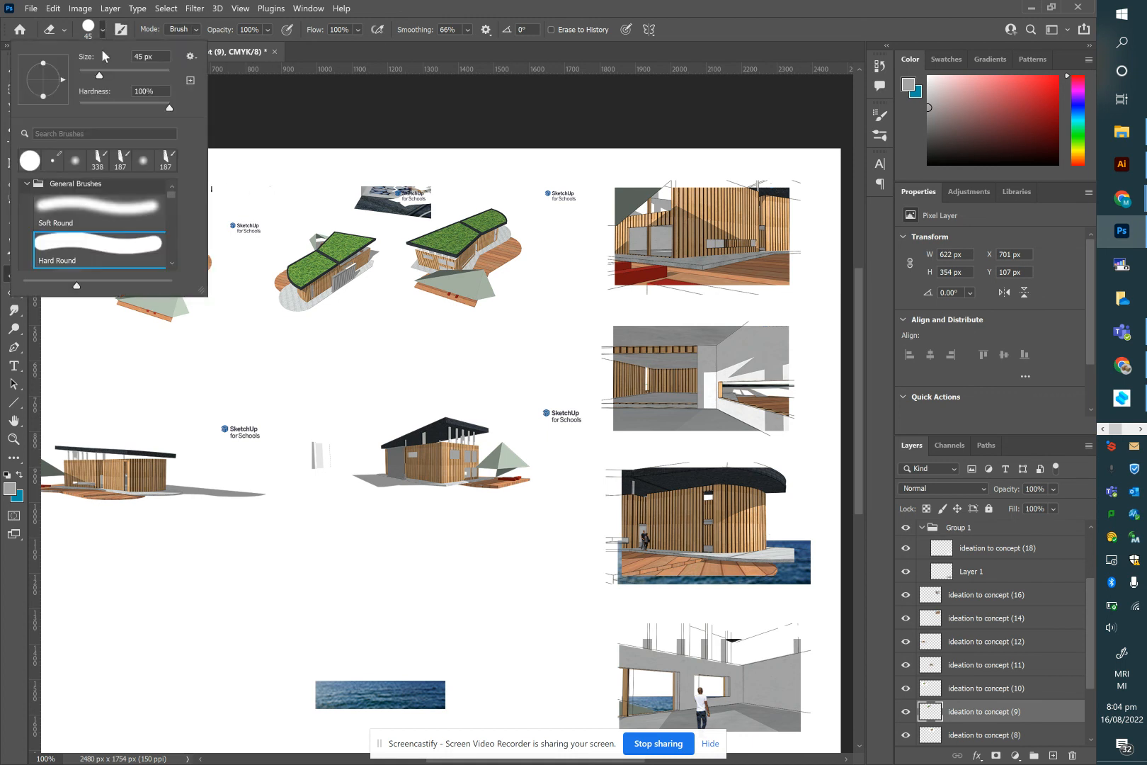
click(104, 30)
drag(212, 182, 272, 196)
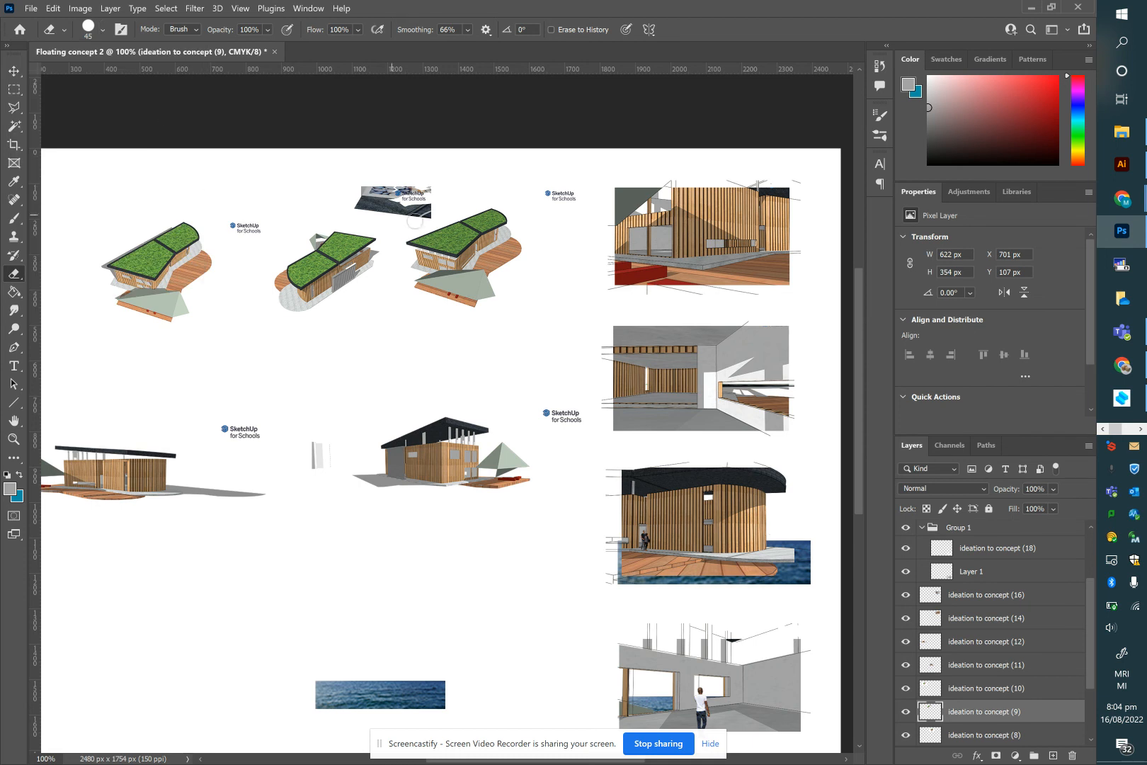
mouse_move(415, 221)
mouse_down()
mouse_move(440, 211)
mouse_move(378, 182)
mouse_move(372, 205)
mouse_move(427, 206)
mouse_move(354, 192)
mouse_move(386, 209)
mouse_move(425, 196)
mouse_move(421, 206)
mouse_move(423, 192)
mouse_up()
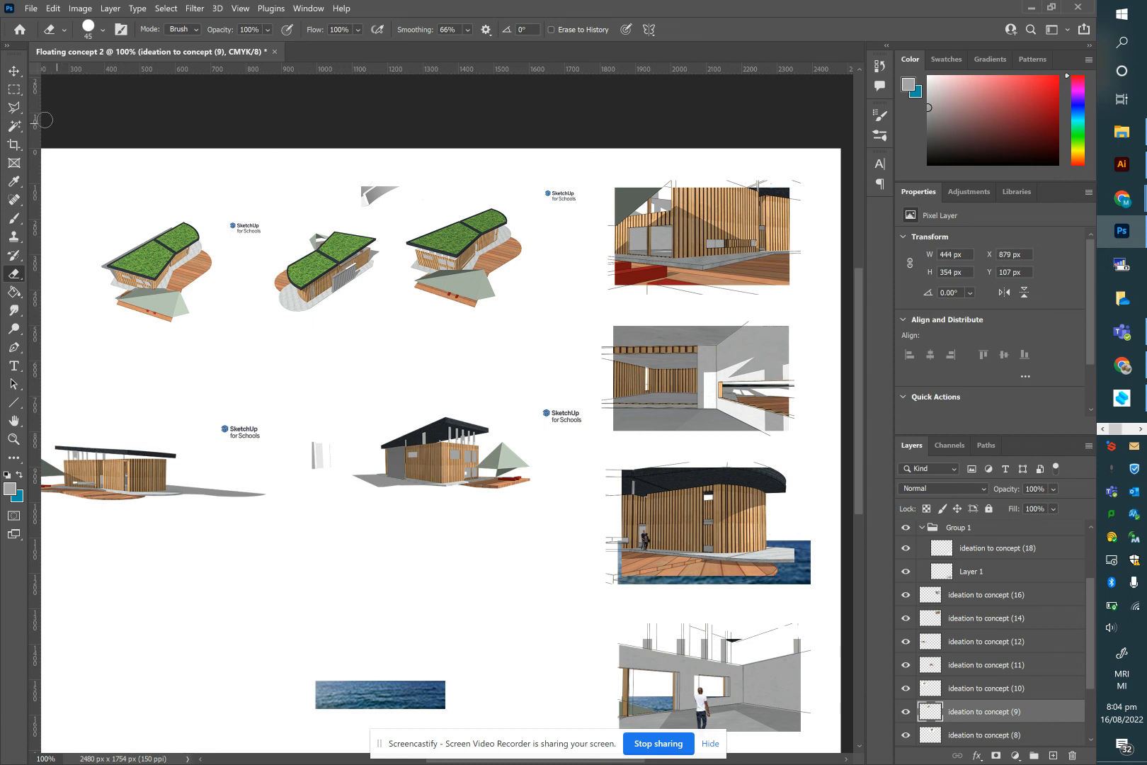
click(14, 70)
mouse_move(327, 262)
mouse_down()
mouse_move(331, 357)
mouse_move(422, 445)
mouse_move(369, 377)
mouse_move(323, 359)
mouse_move(316, 277)
mouse_move(332, 246)
mouse_up()
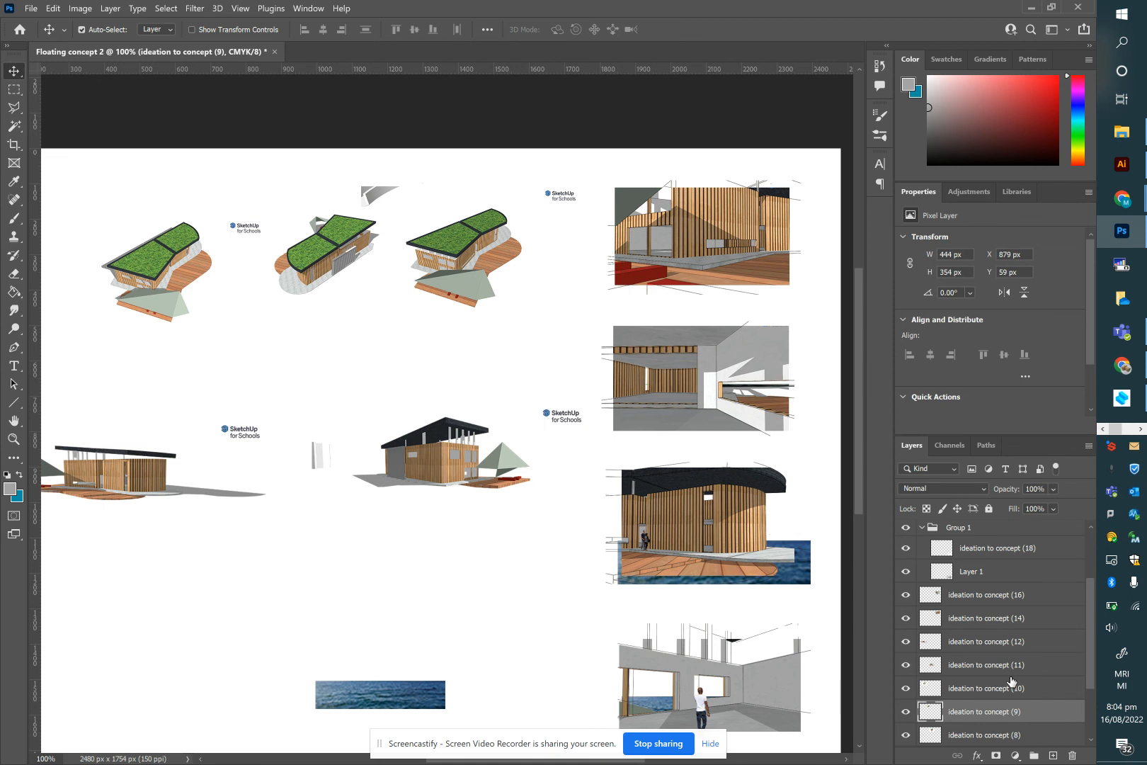
Step: Review the Export As settings for the page as a 2480 × 1754 px JPG and close them without exporting
click(29, 10)
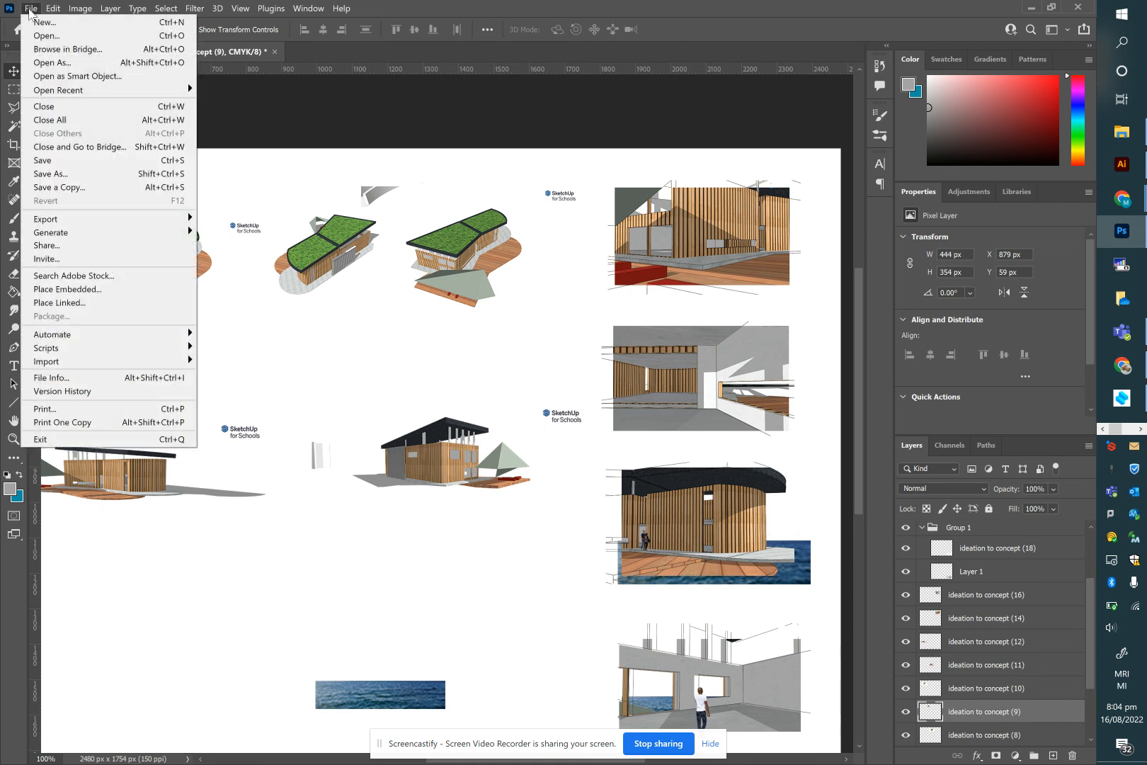
mouse_move(65, 223)
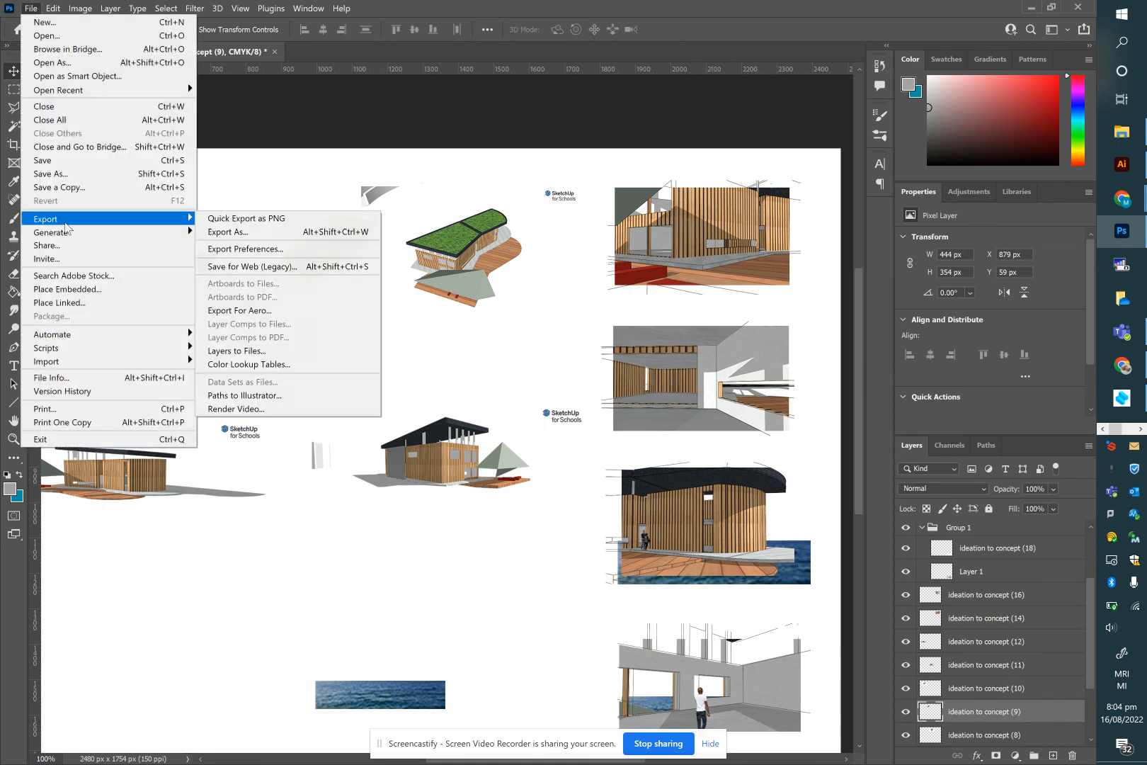
click(220, 232)
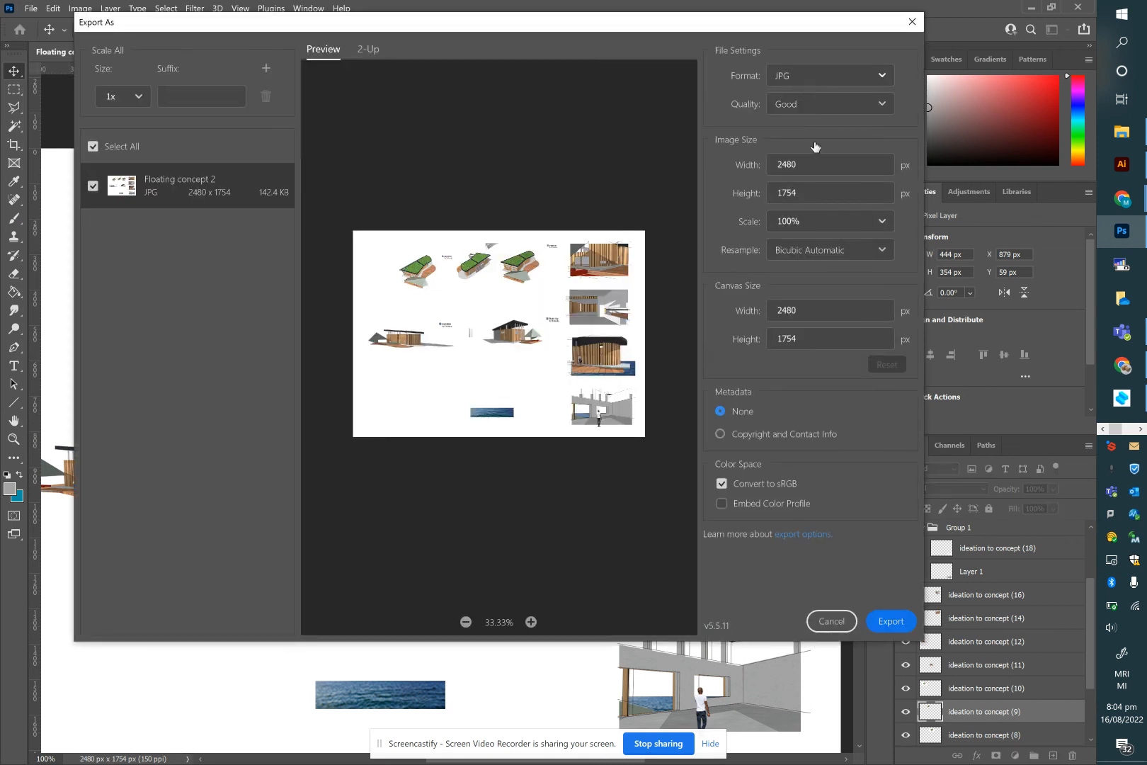
click(911, 25)
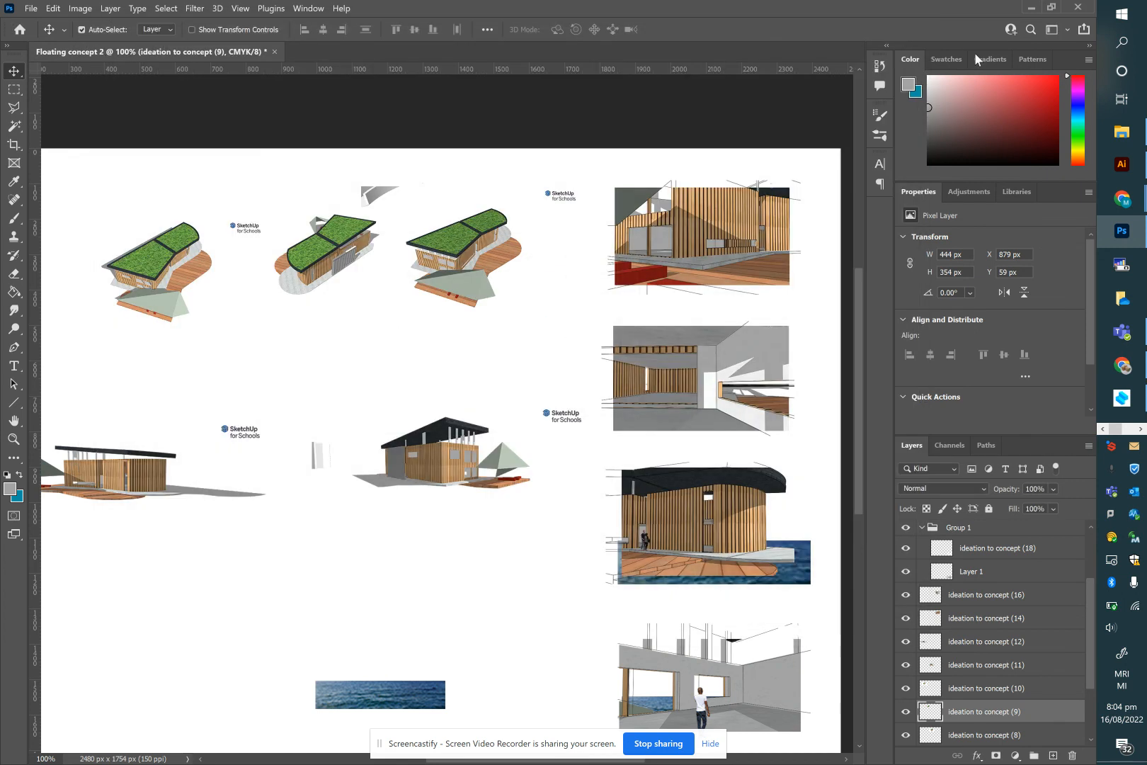
Step: Switch to the SketchUp for Schools model in Google Chrome
mouse_move(1122, 198)
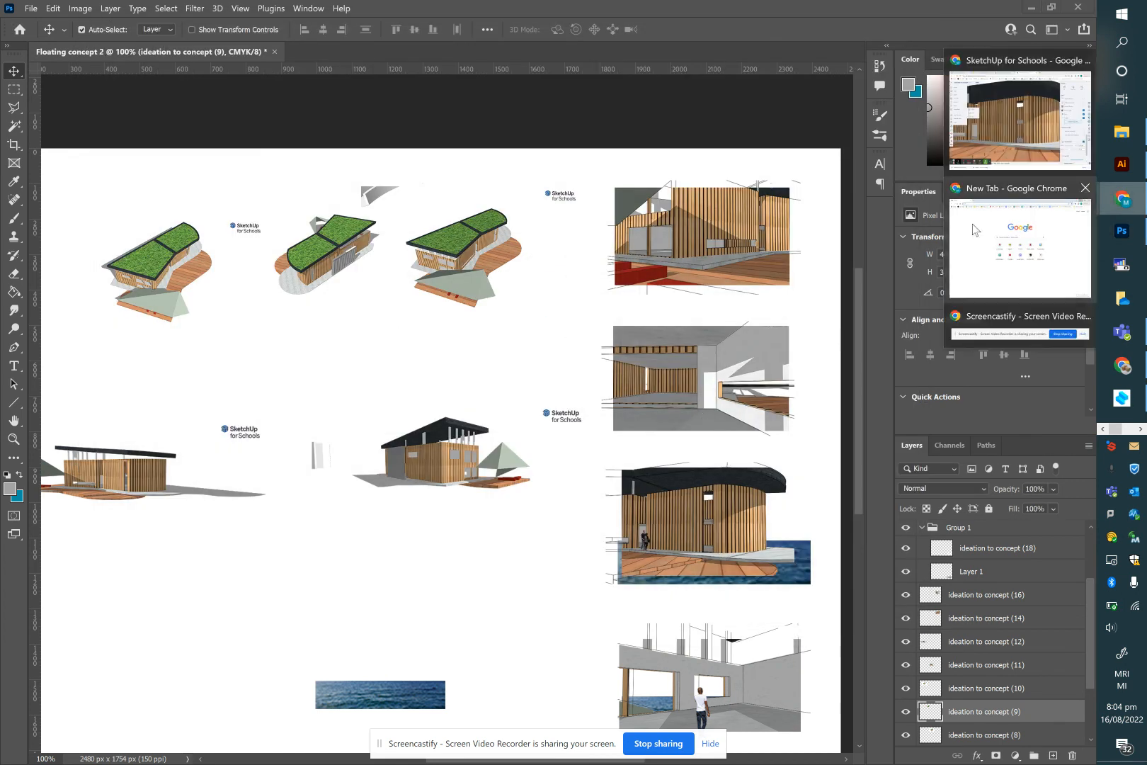
click(1020, 117)
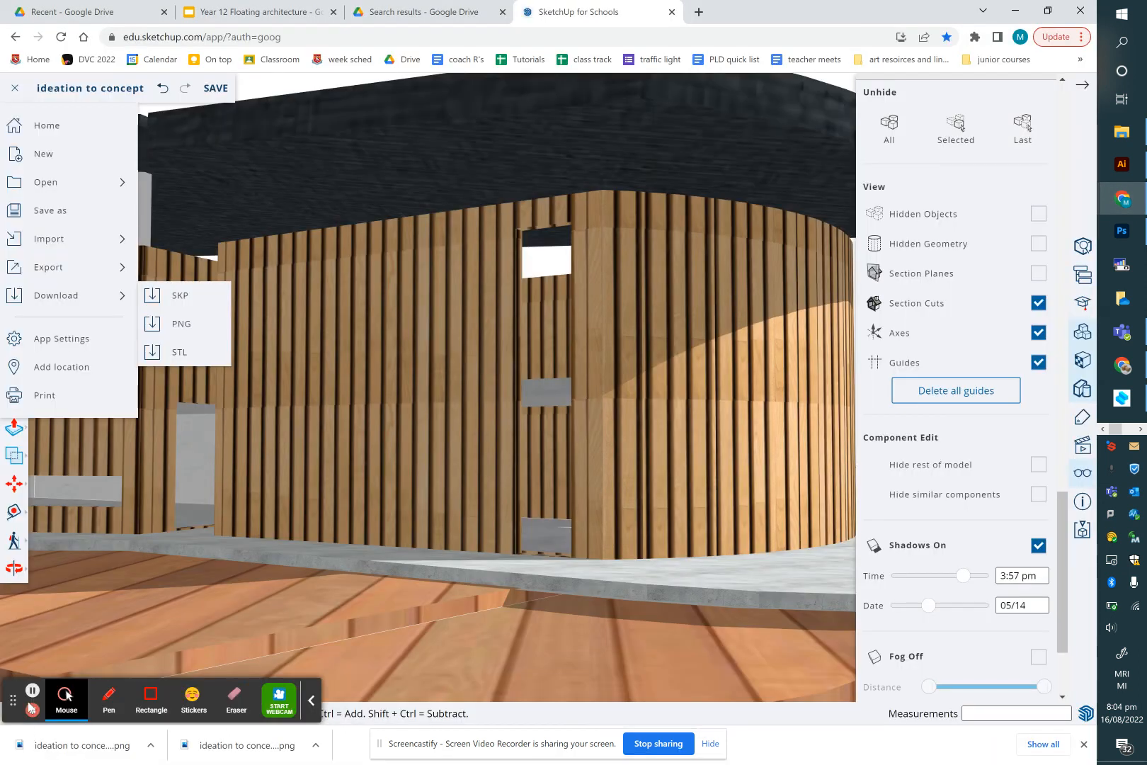